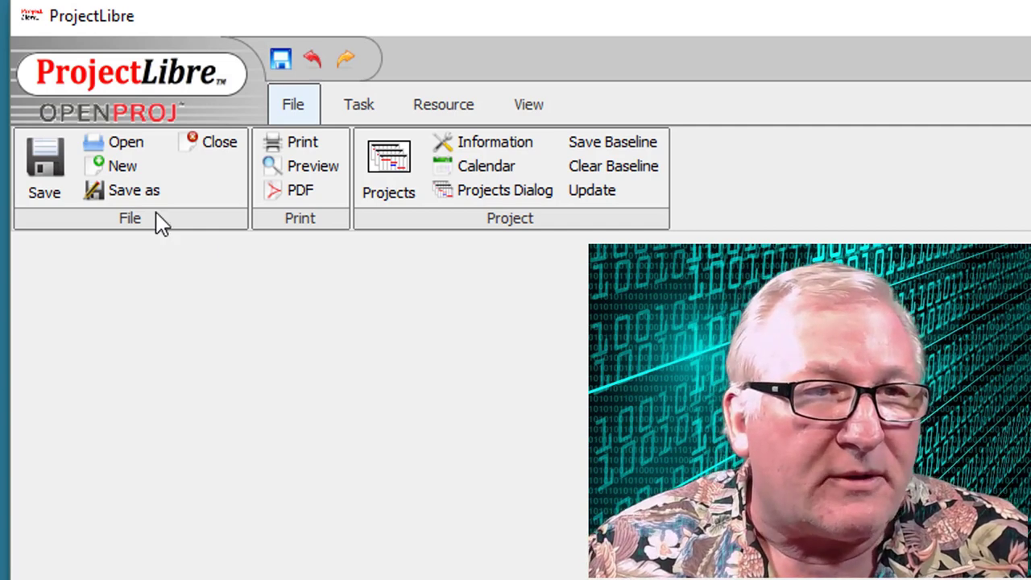
# - Create the forward-scheduled 'Digitization Project' starting 6/18/18, with the manager's name entered
pyautogui.click(123, 173)
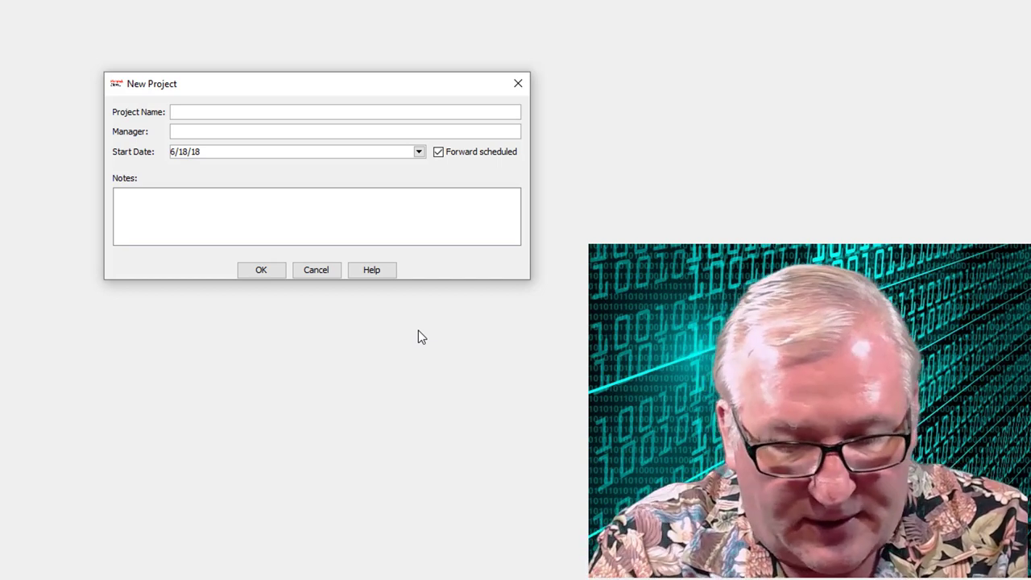
pyautogui.write('Di')
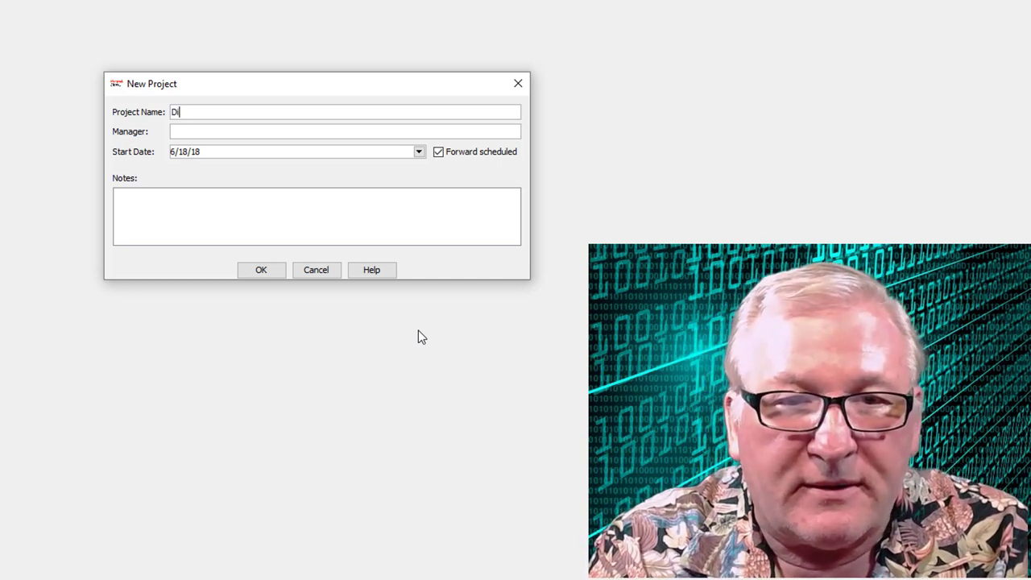
pyautogui.write('gitization')
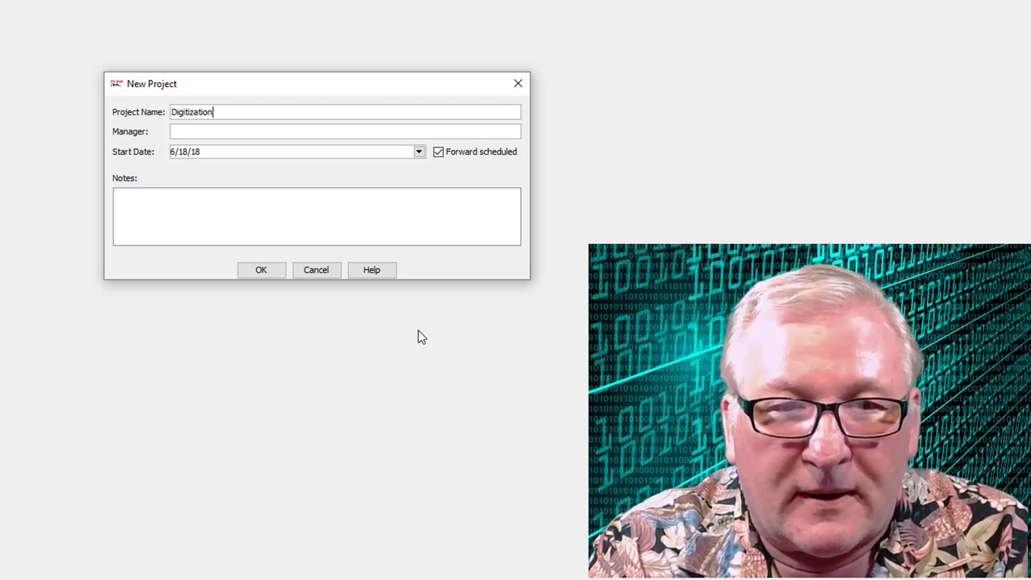
pyautogui.write(' Project')
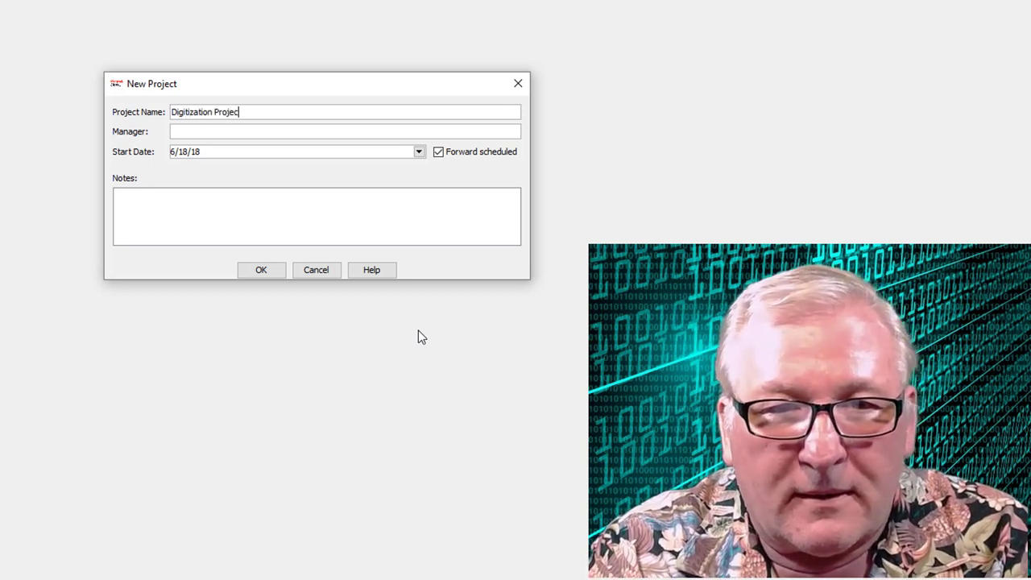
pyautogui.press('Tab')
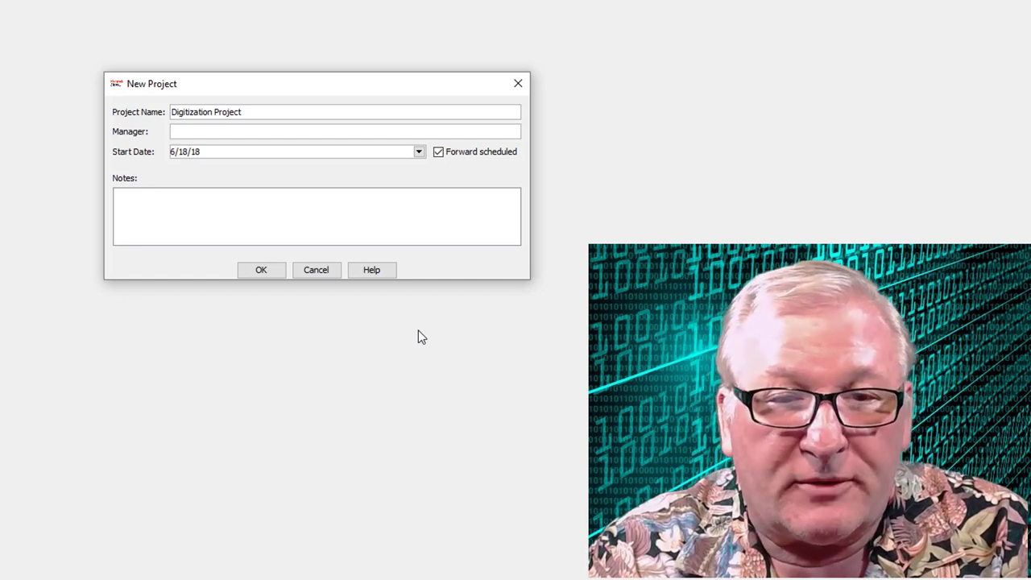
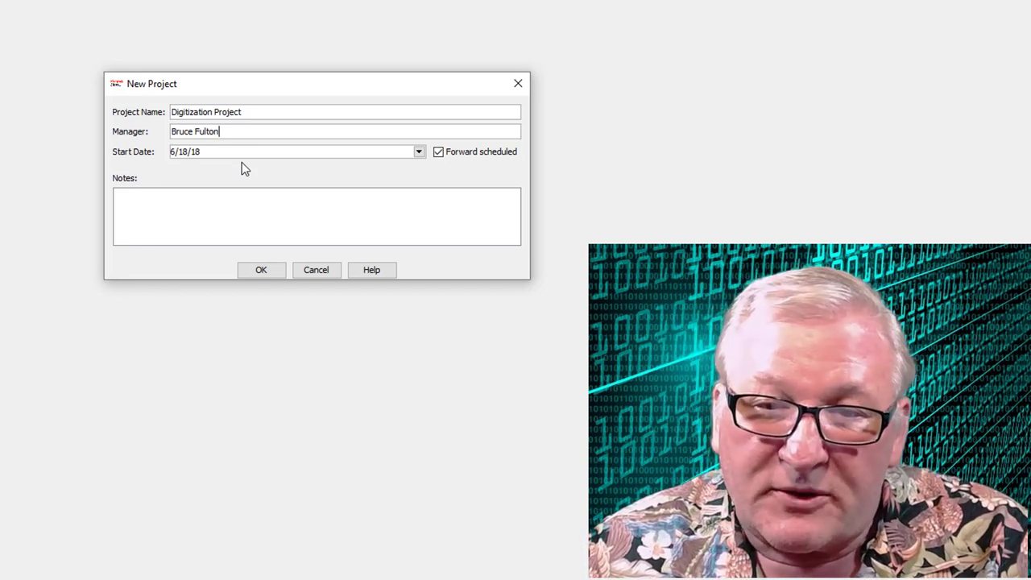
pyautogui.click(439, 153)
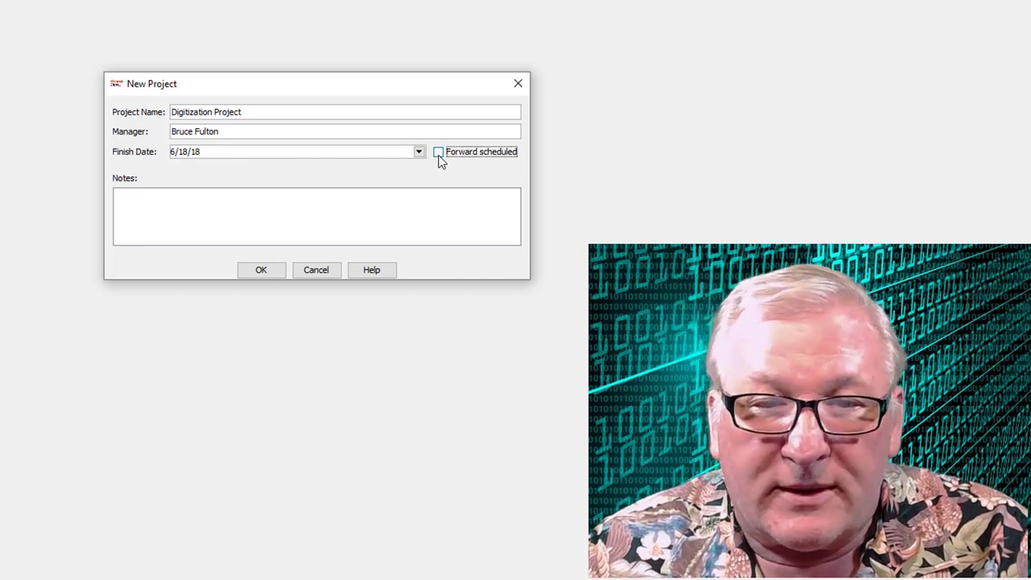
pyautogui.click(438, 153)
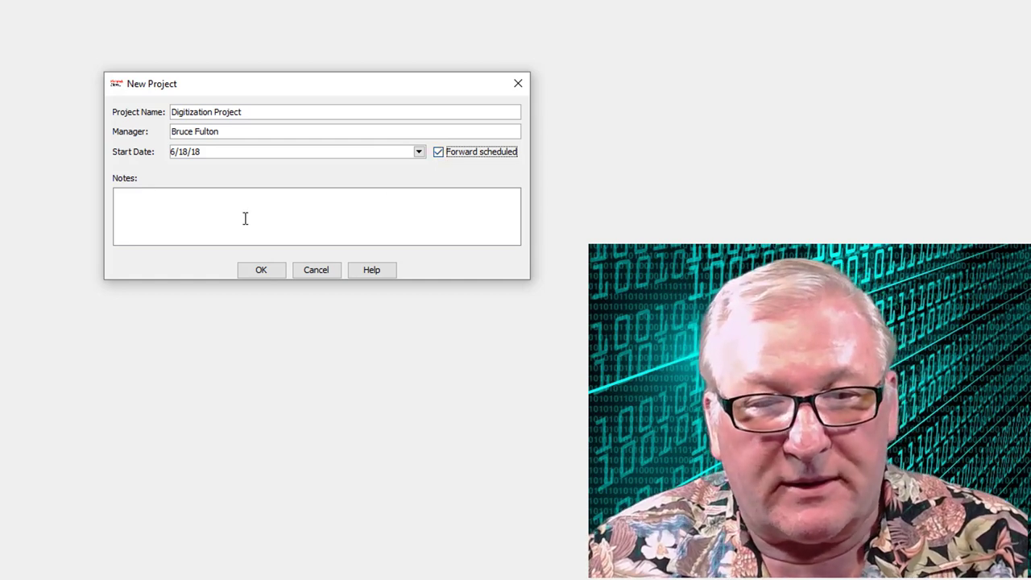
pyautogui.click(149, 210)
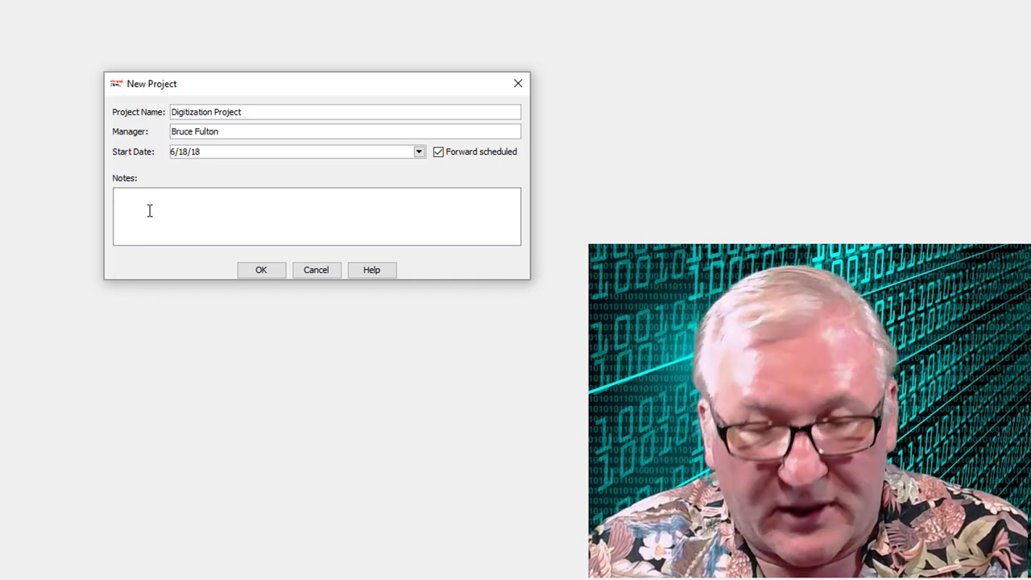
pyautogui.click(261, 270)
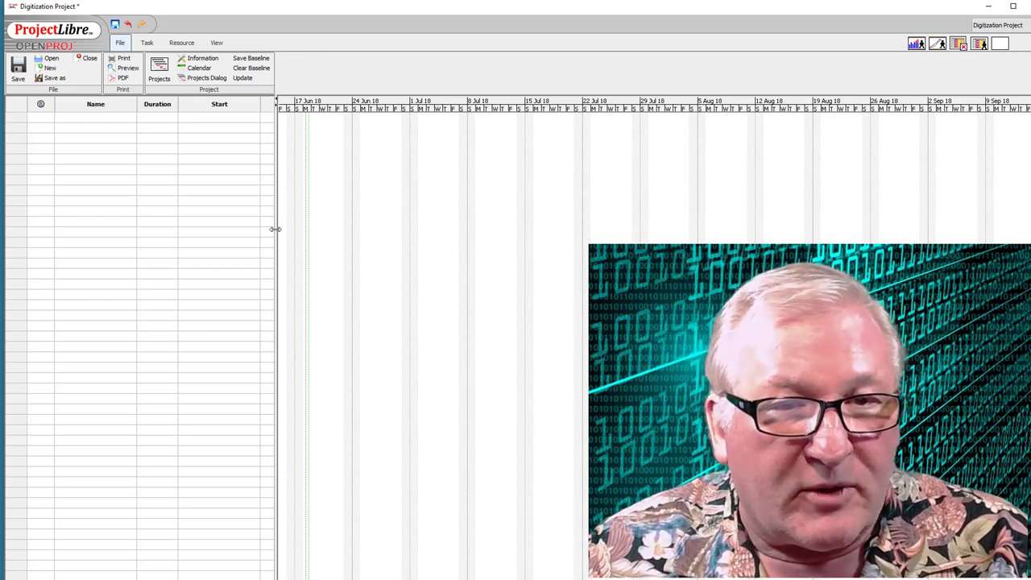
# - Widen the task table so the Finish column shows beside the Gantt chart
pyautogui.moveTo(275, 229); pyautogui.dragTo(359, 230)
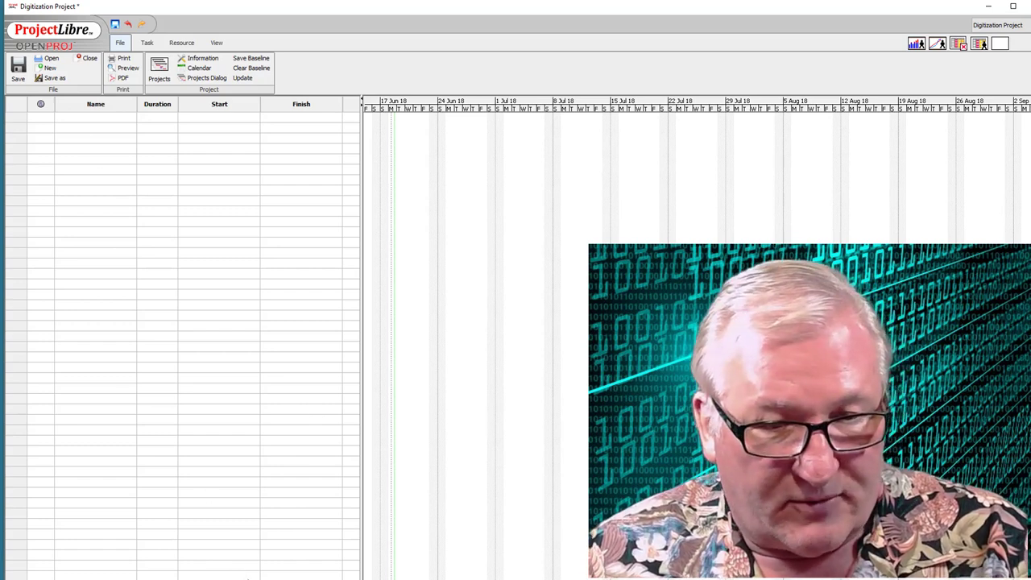
pyautogui.hscroll(3, 198, 338)
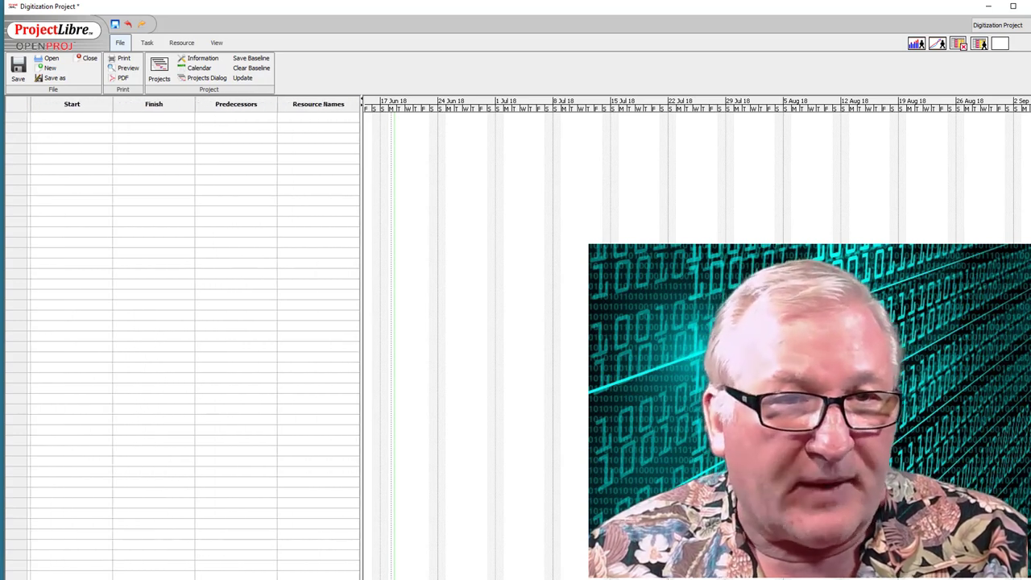
pyautogui.hscroll(-3, 227, 574)
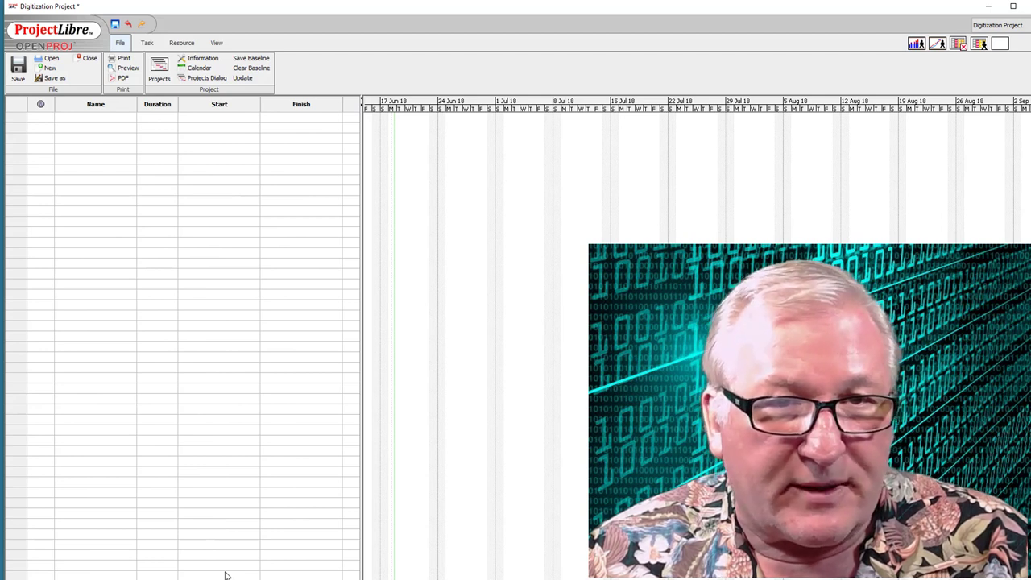
# - Browse the Insert Column field list, then cancel without adding a column
pyautogui.rightClick(328, 107)
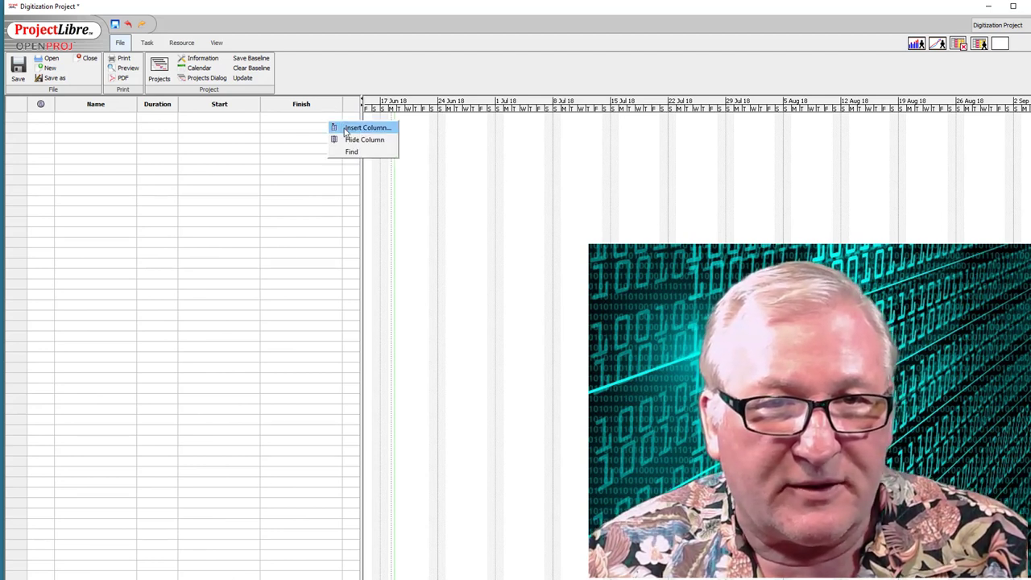
pyautogui.click(346, 129)
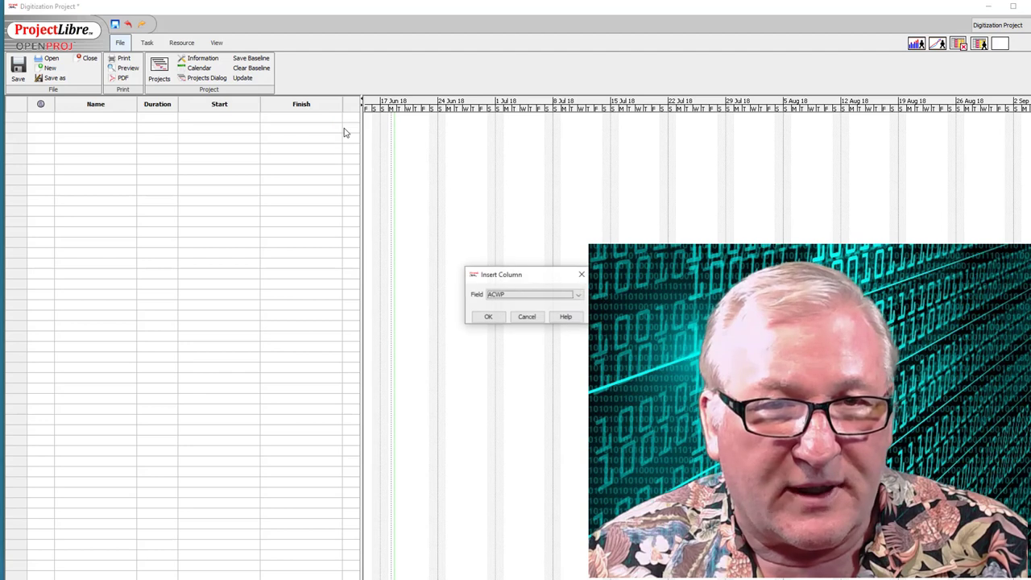
pyautogui.click(576, 296)
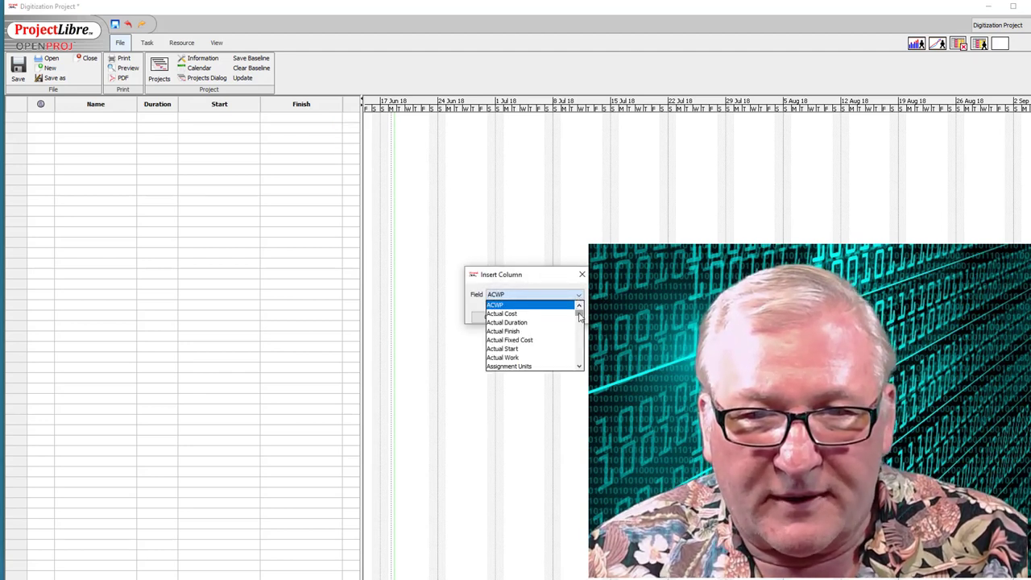
pyautogui.scroll(-6, 579, 319)
pyautogui.moveTo(579, 319)
pyautogui.mouseDown()
pyautogui.moveTo(578, 335)
pyautogui.moveTo(577, 314)
pyautogui.mouseUp()
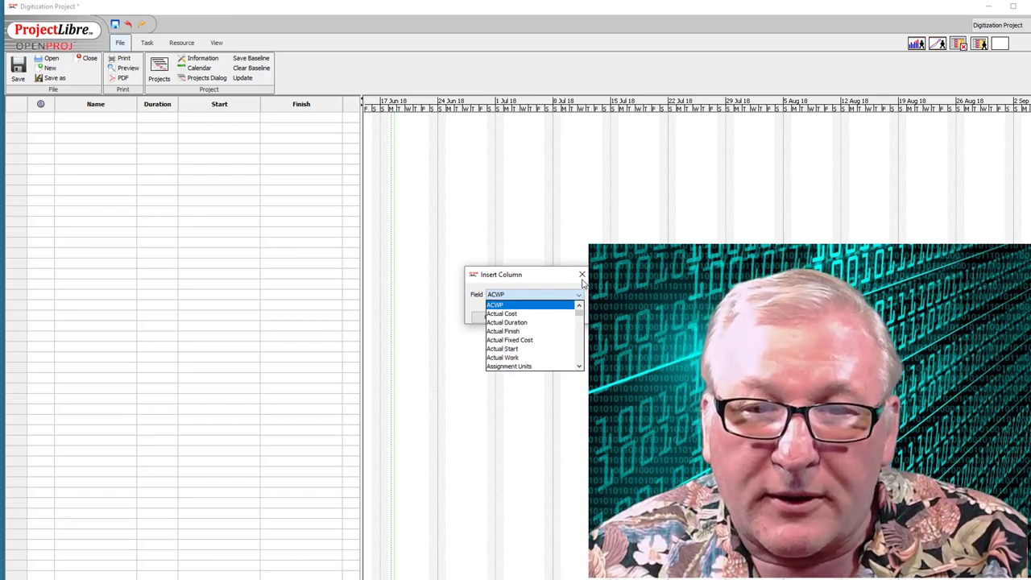
pyautogui.click(581, 273)
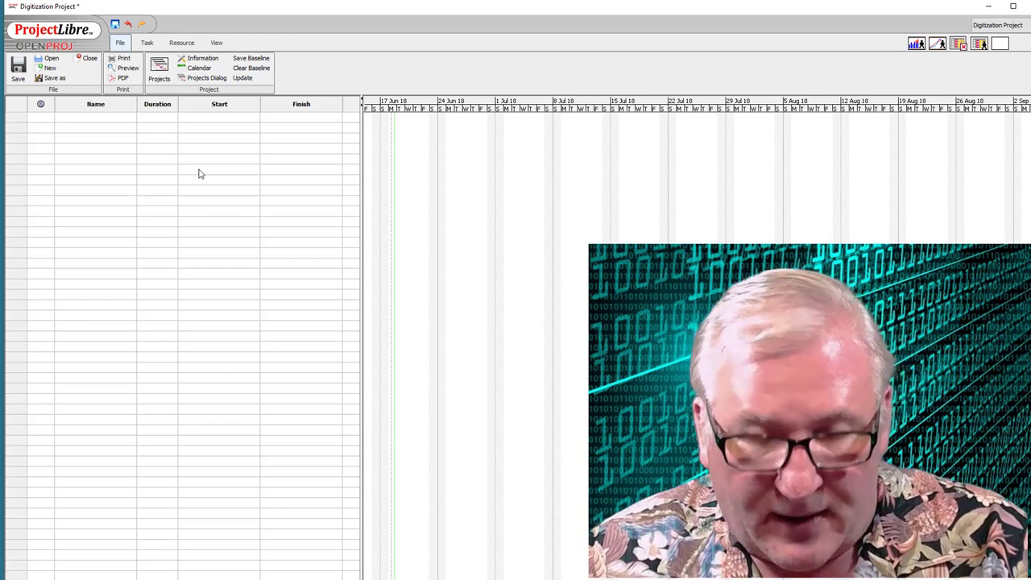
# - Enter the first tasks: Digitization Project, Create Project Team and Review Materials
pyautogui.click(63, 121)
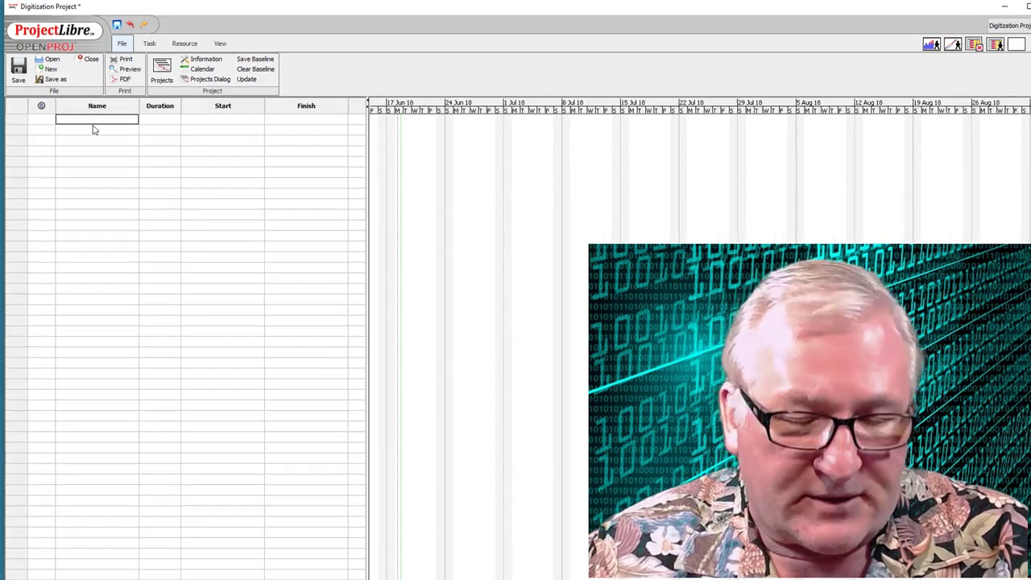
pyautogui.write('Di')
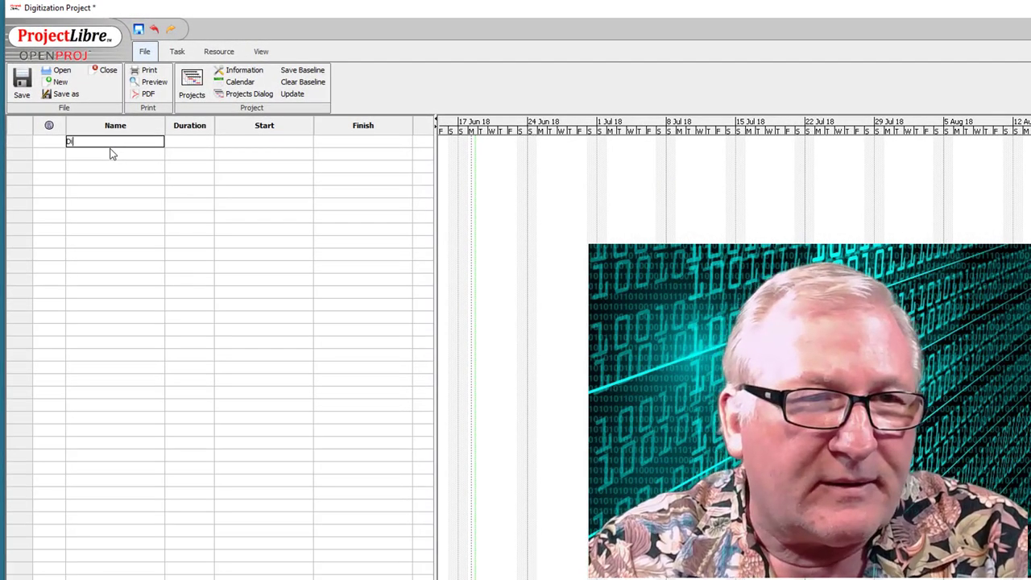
pyautogui.write('gitizatio')
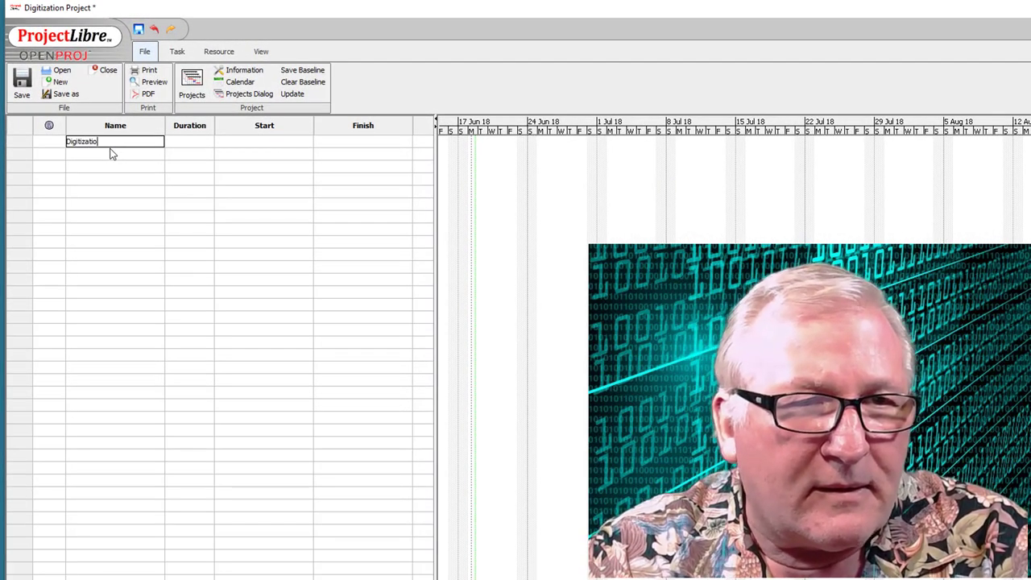
pyautogui.write('n Project')
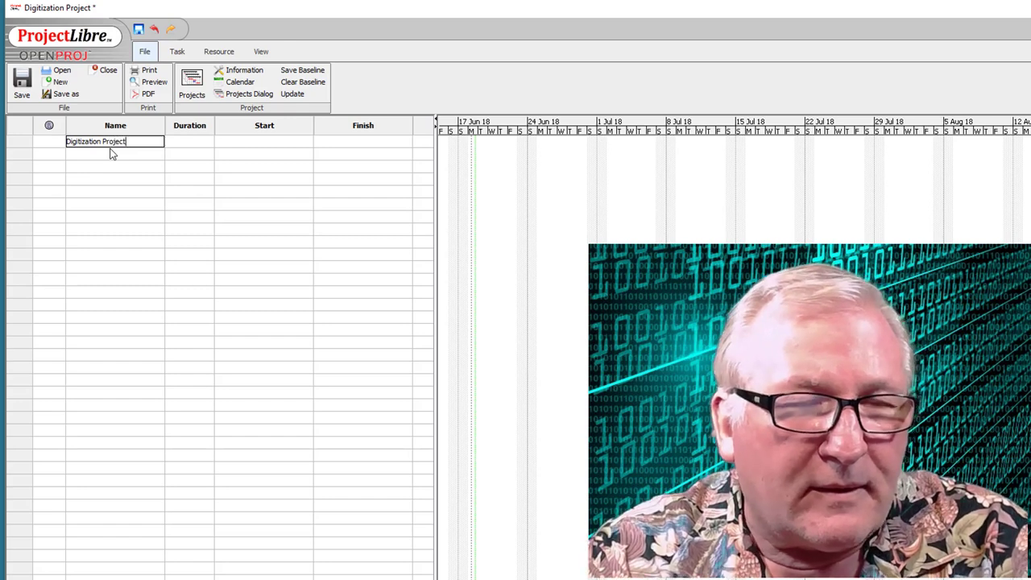
pyautogui.click(99, 155)
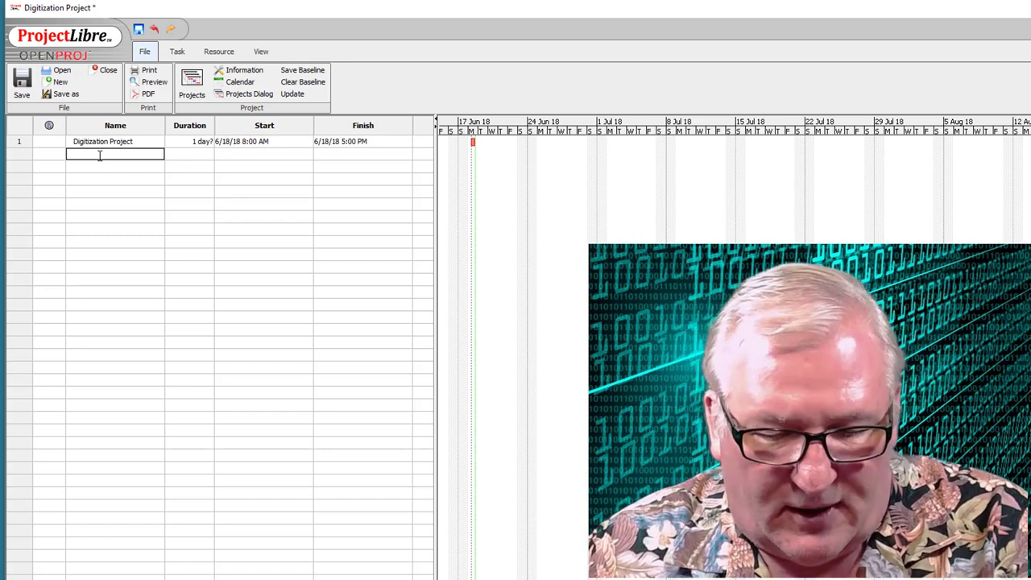
pyautogui.write('C')
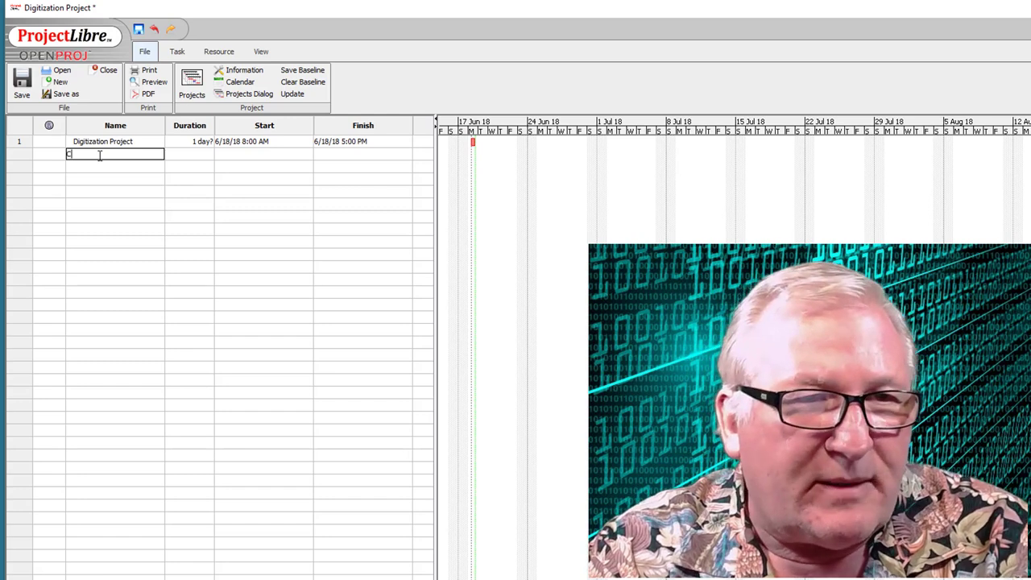
pyautogui.write('reate Project Te')
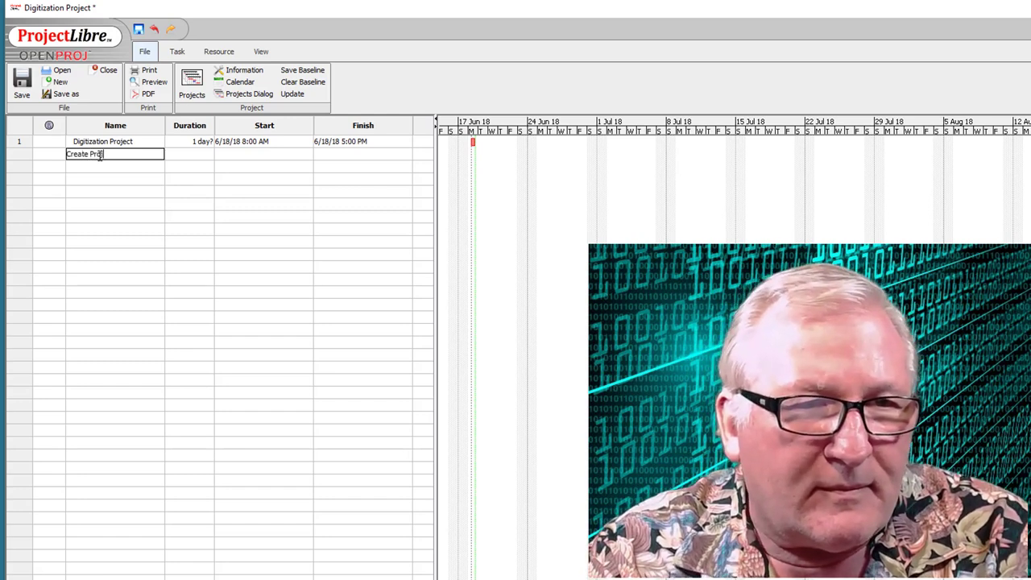
pyautogui.write('am')
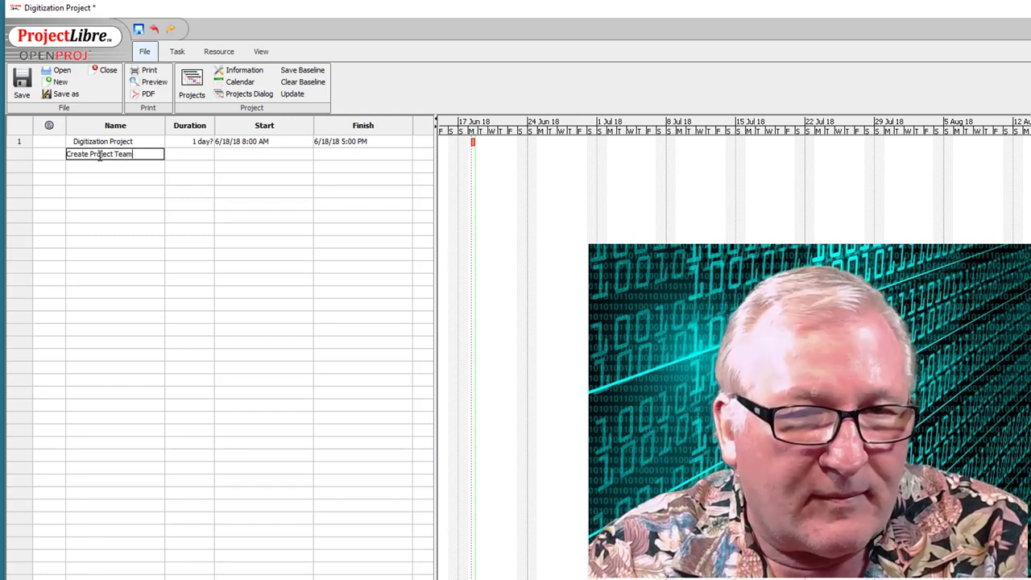
pyautogui.press('Return')
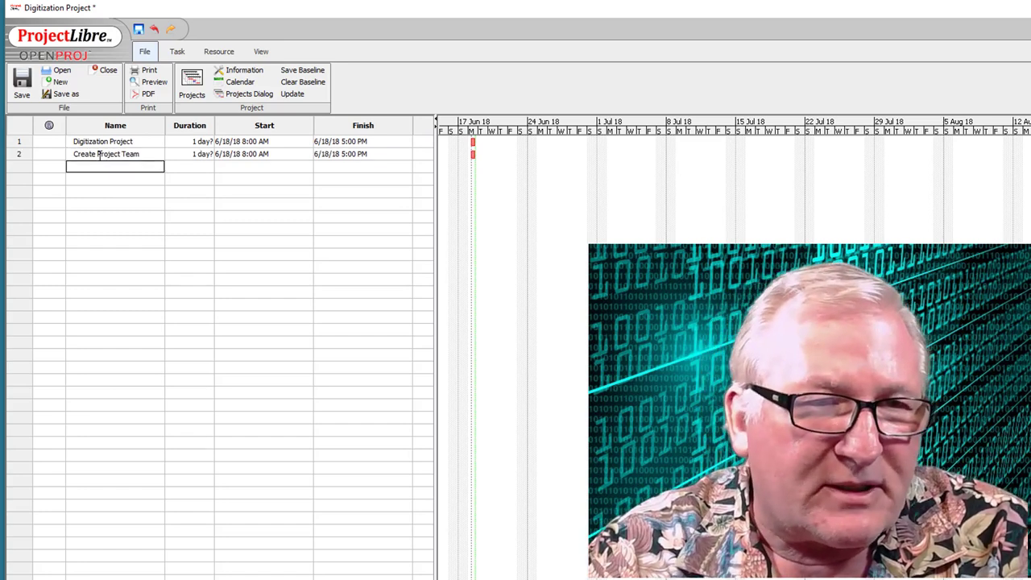
pyautogui.write('Revie')
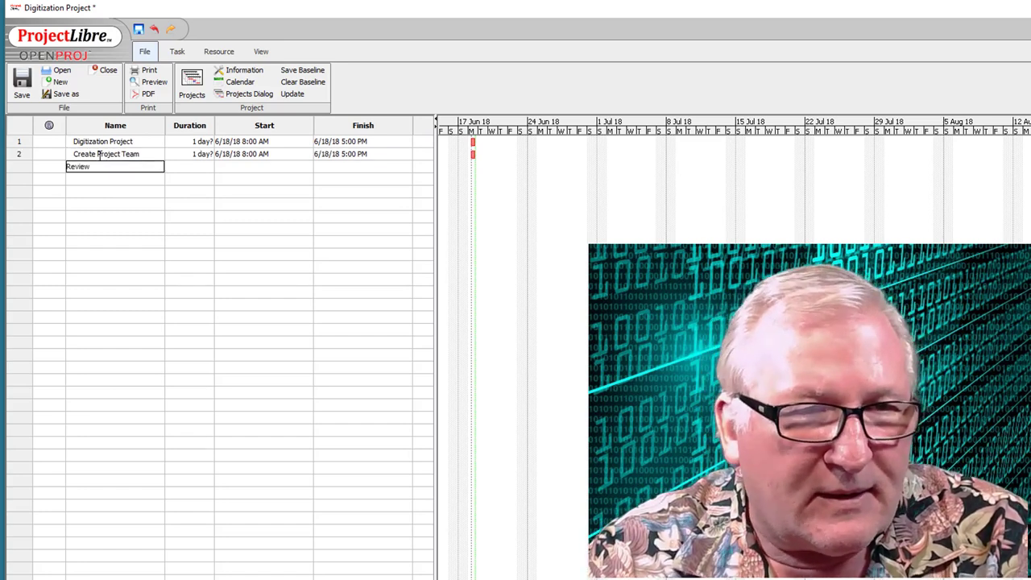
pyautogui.write('w')
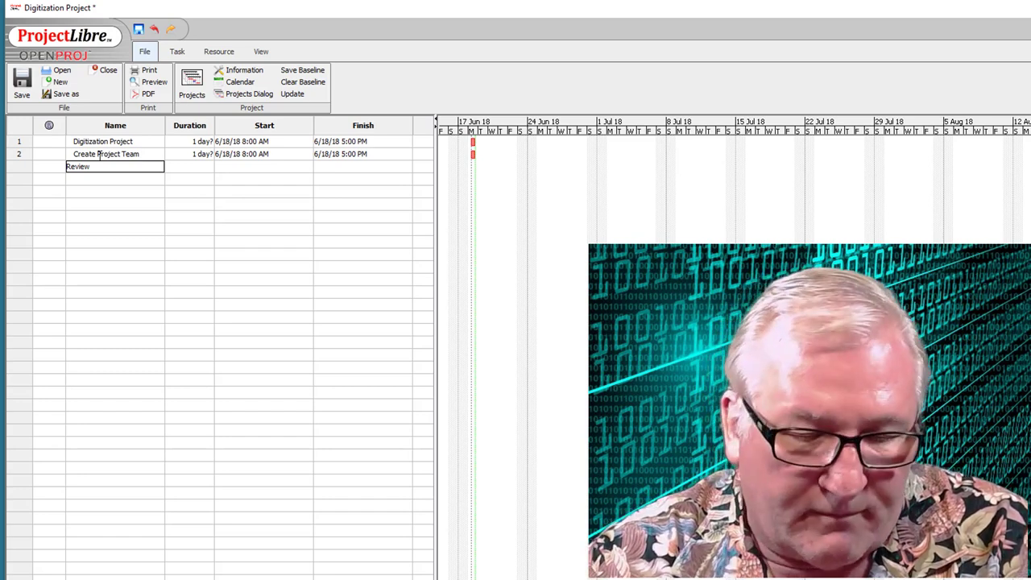
pyautogui.write(' Materials')
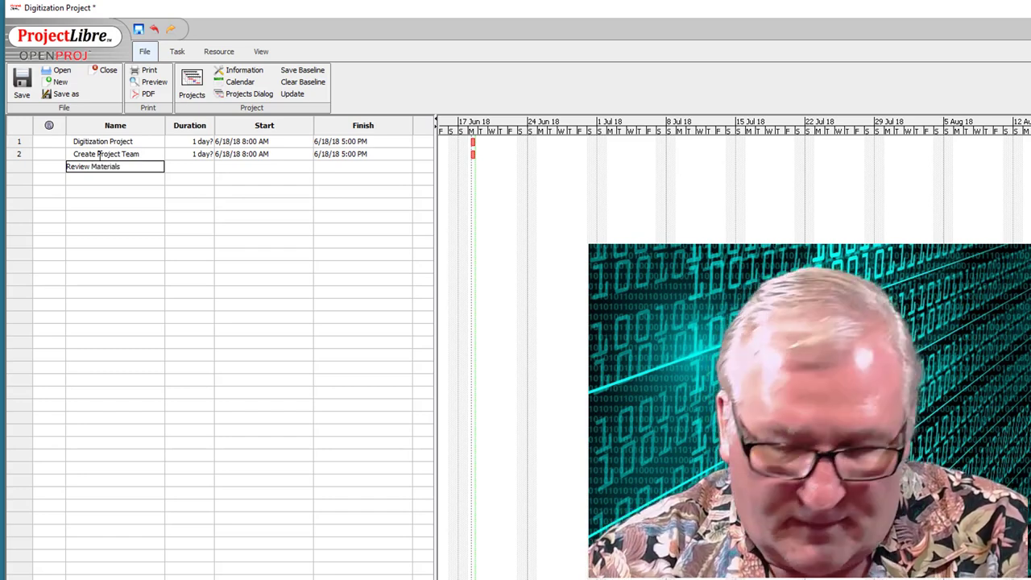
pyautogui.press('Return')
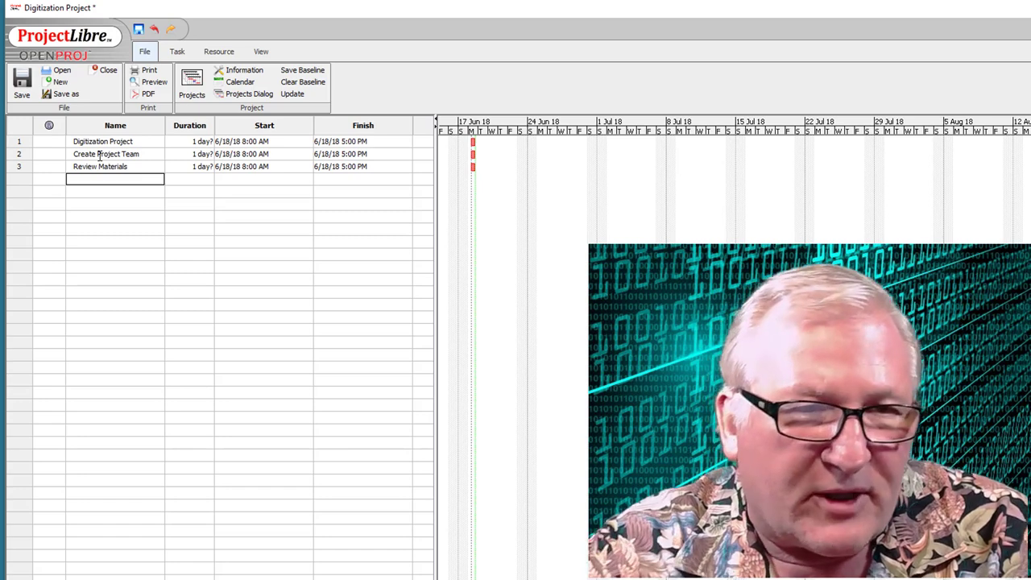
# - Add Determin Requirements, Digitize and Bring Repository Online as the next task rows
pyautogui.write('Determi')
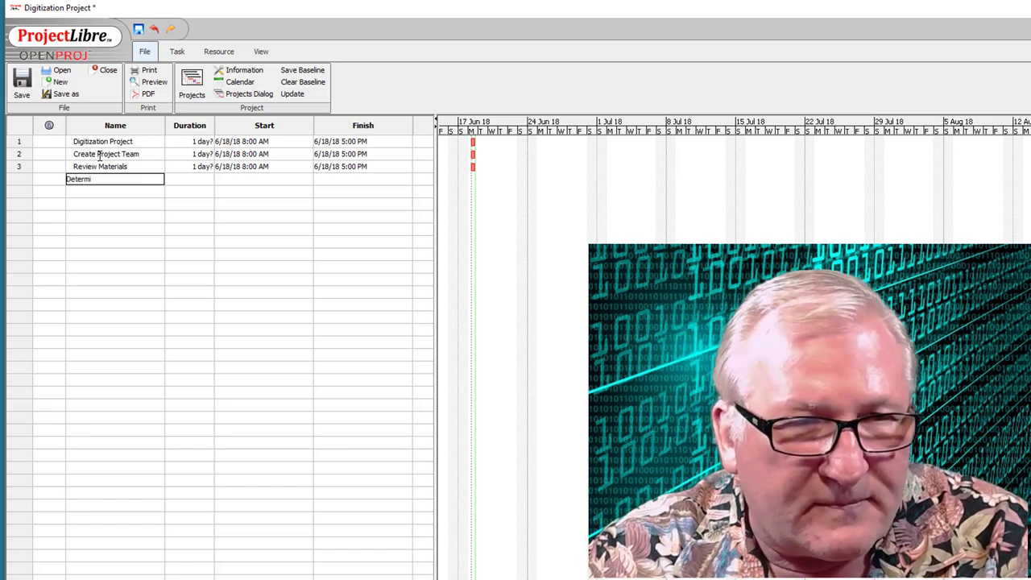
pyautogui.write('n Req')
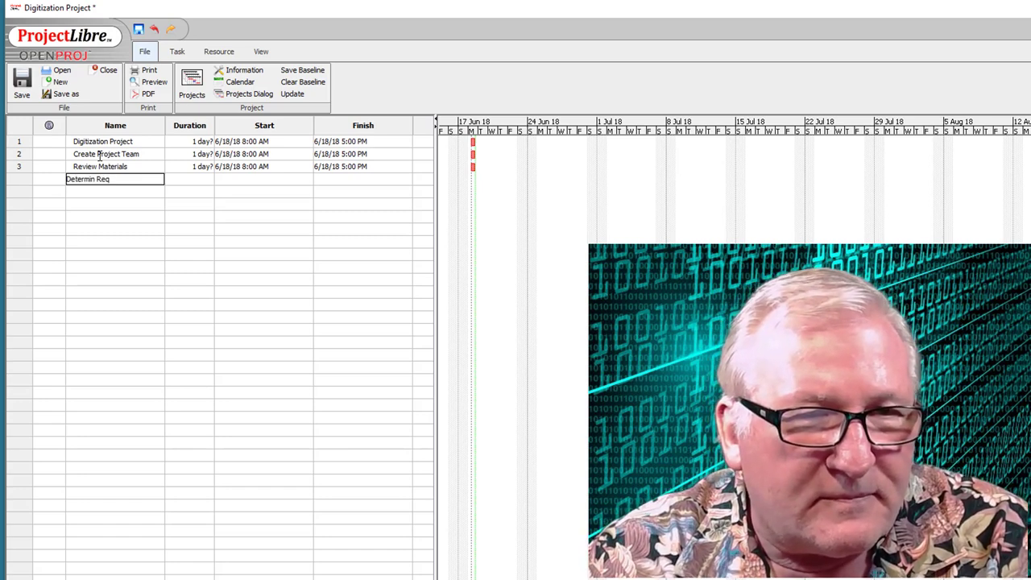
pyautogui.write('uirement')
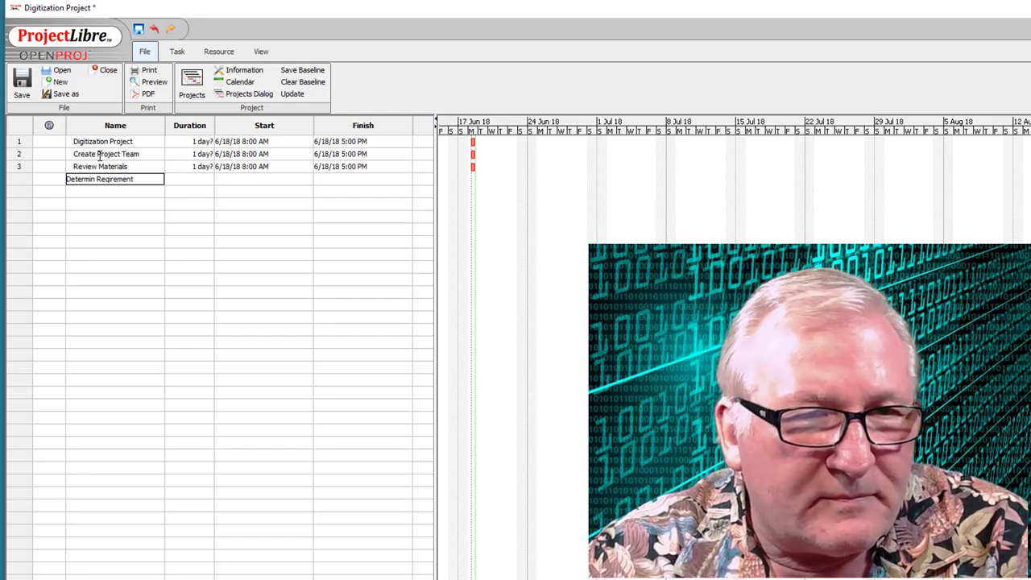
pyautogui.press('BackSpace')
pyautogui.press('BackSpace')
pyautogui.press('BackSpace')
pyautogui.press('BackSpace')
pyautogui.press('BackSpace')
pyautogui.press('BackSpace')
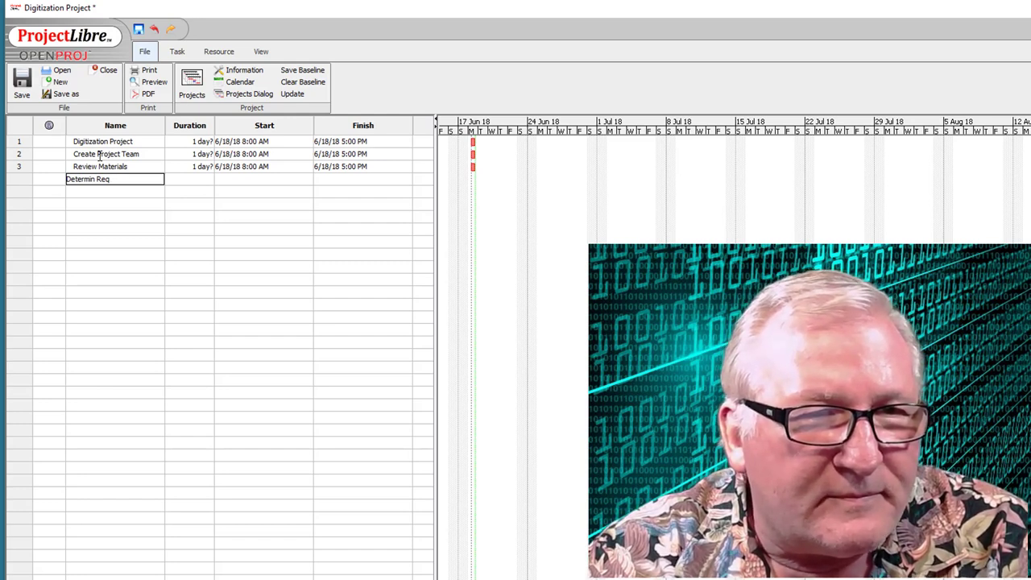
pyautogui.write('uirements')
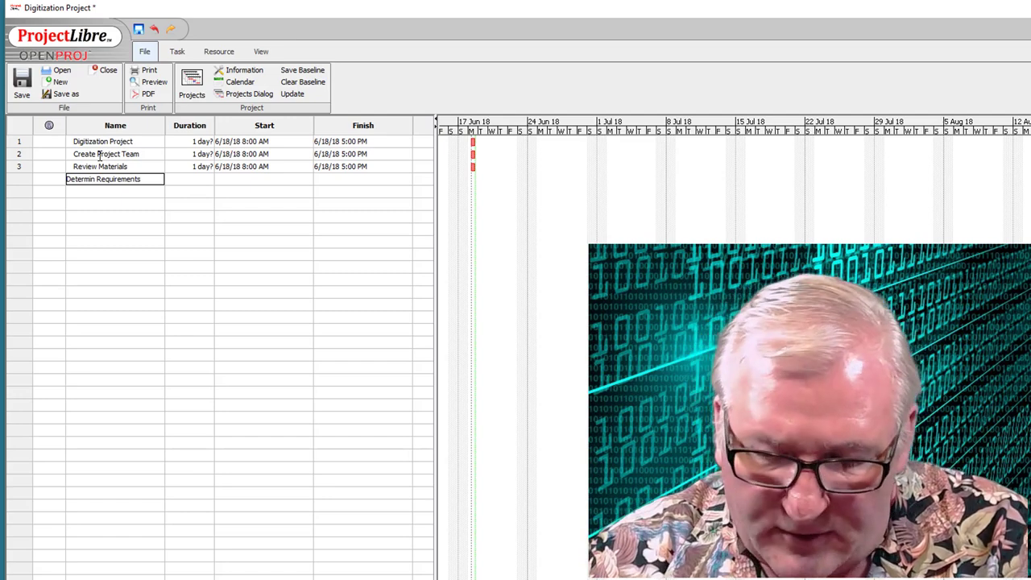
pyautogui.press('Return')
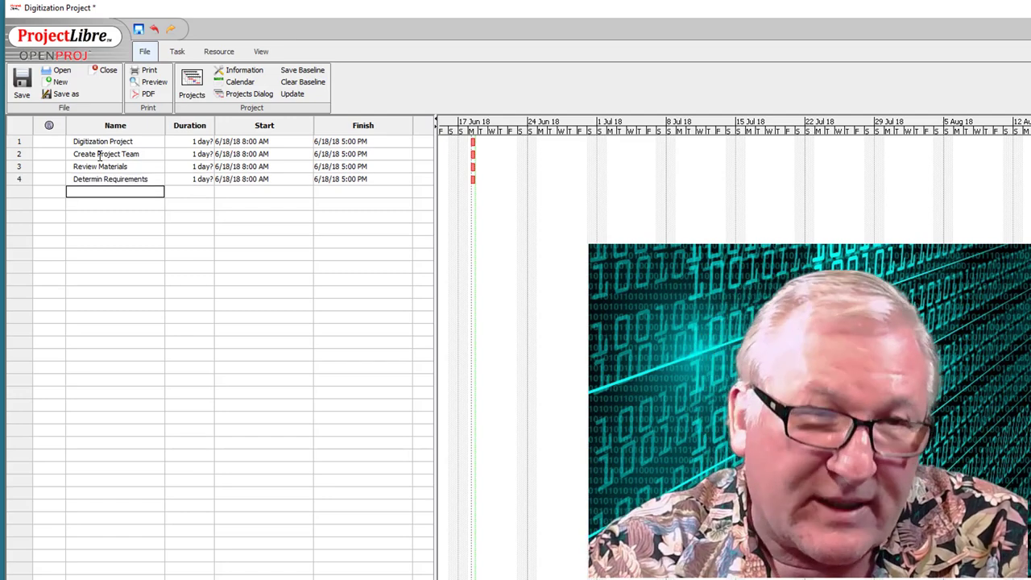
pyautogui.write('Digitize')
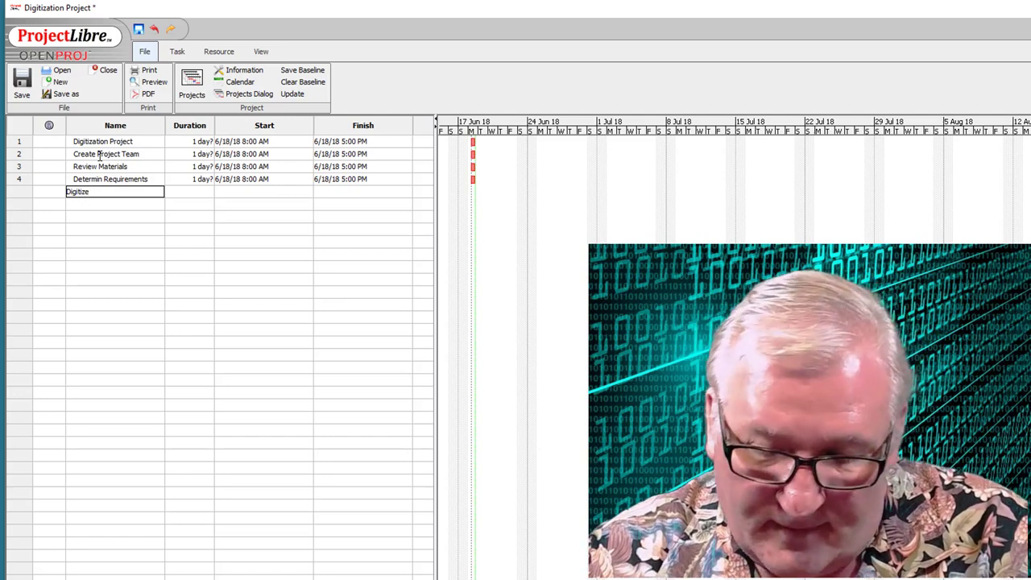
pyautogui.press('Return')
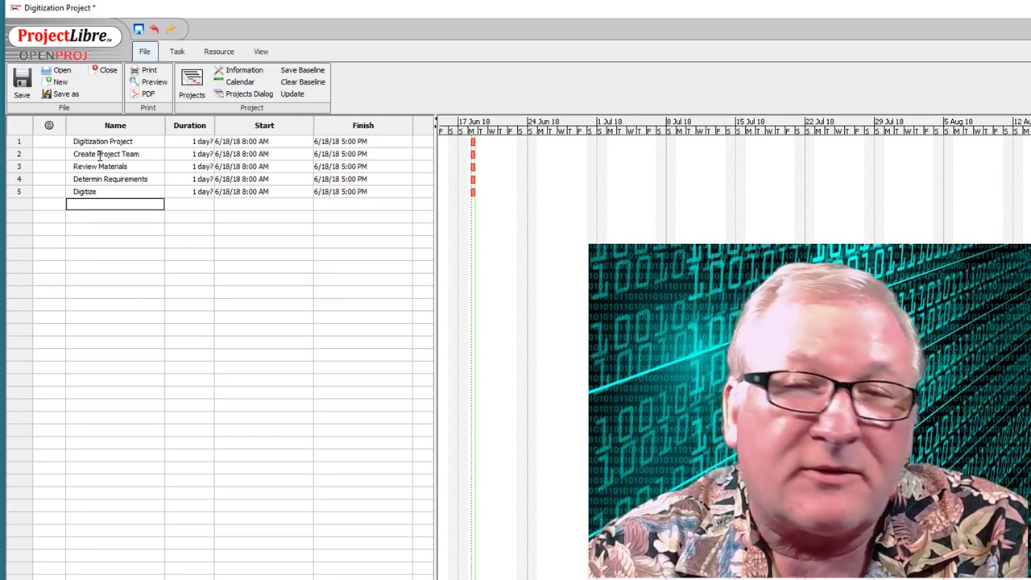
pyautogui.write('Bring')
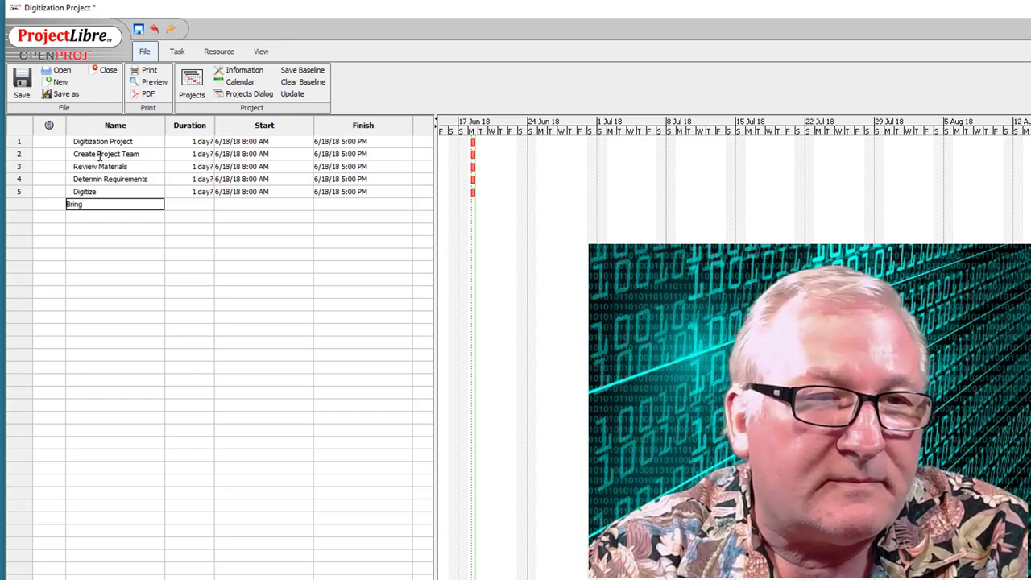
pyautogui.write(' Repository')
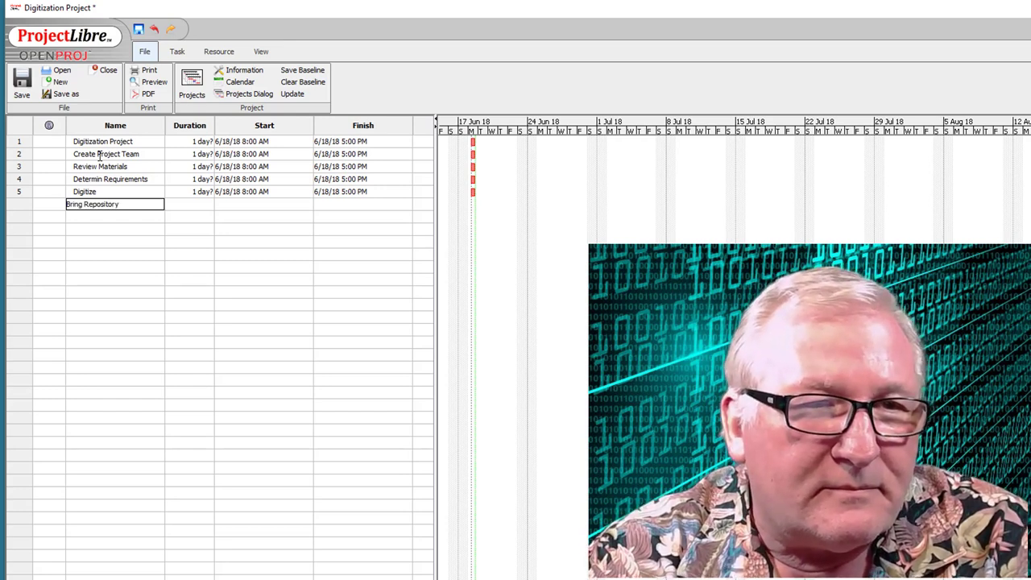
pyautogui.write(' Online')
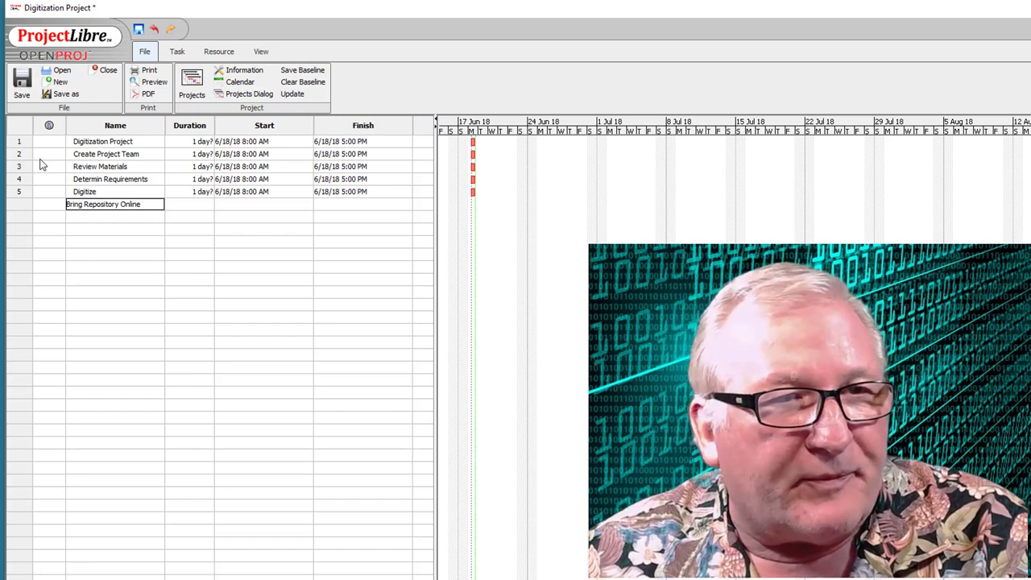
pyautogui.press('Return')
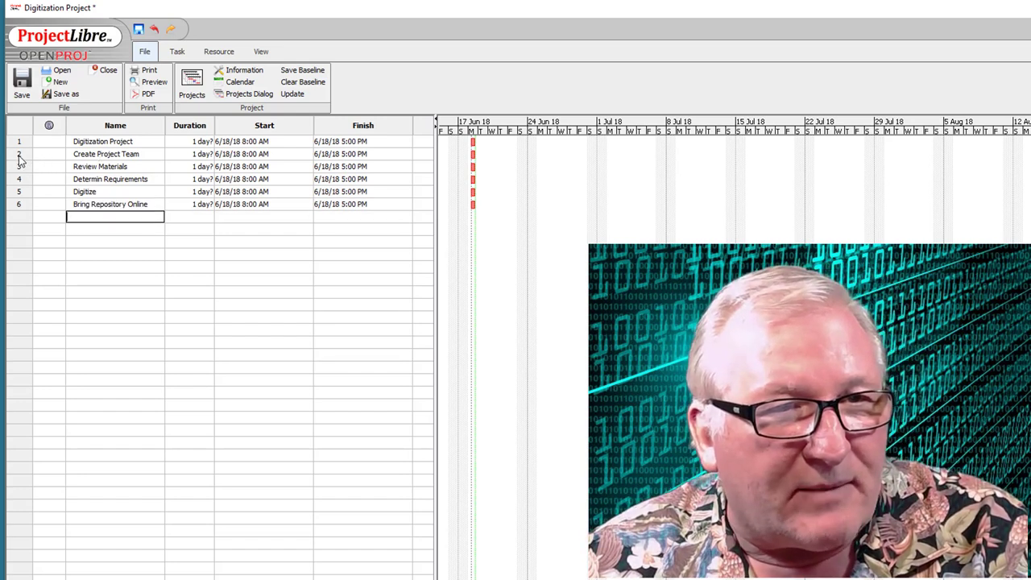
pyautogui.click(20, 154)
# - Indent tasks 2–6 so Digitization Project becomes their bold summary task
pyautogui.moveTo(21, 161); pyautogui.dragTo(20, 205)
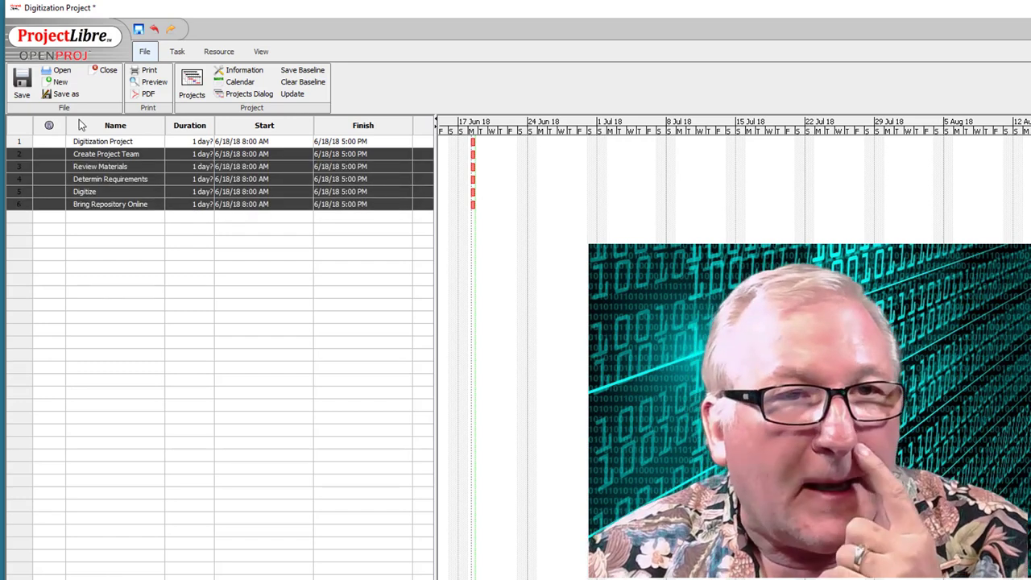
pyautogui.click(176, 54)
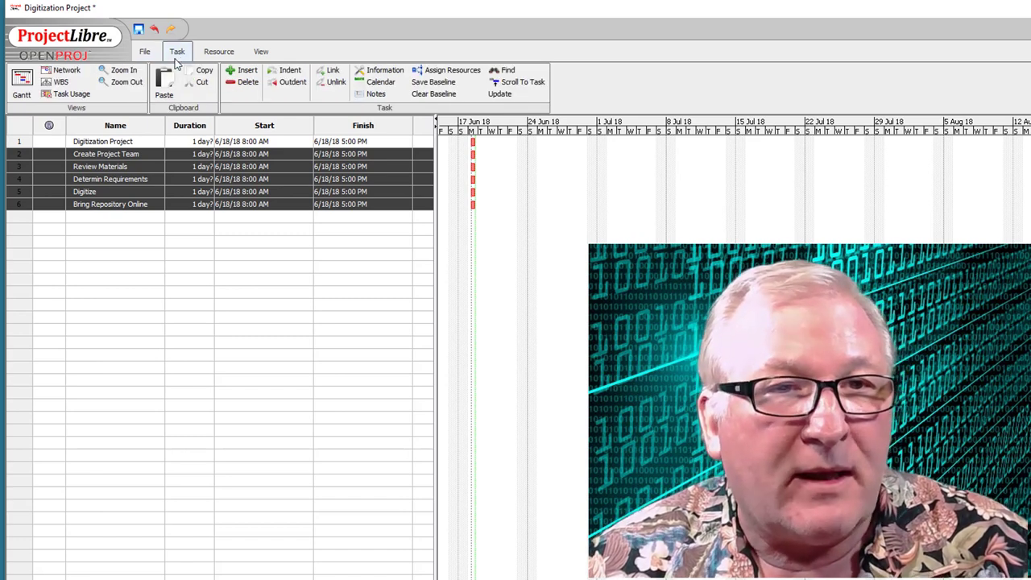
pyautogui.click(288, 73)
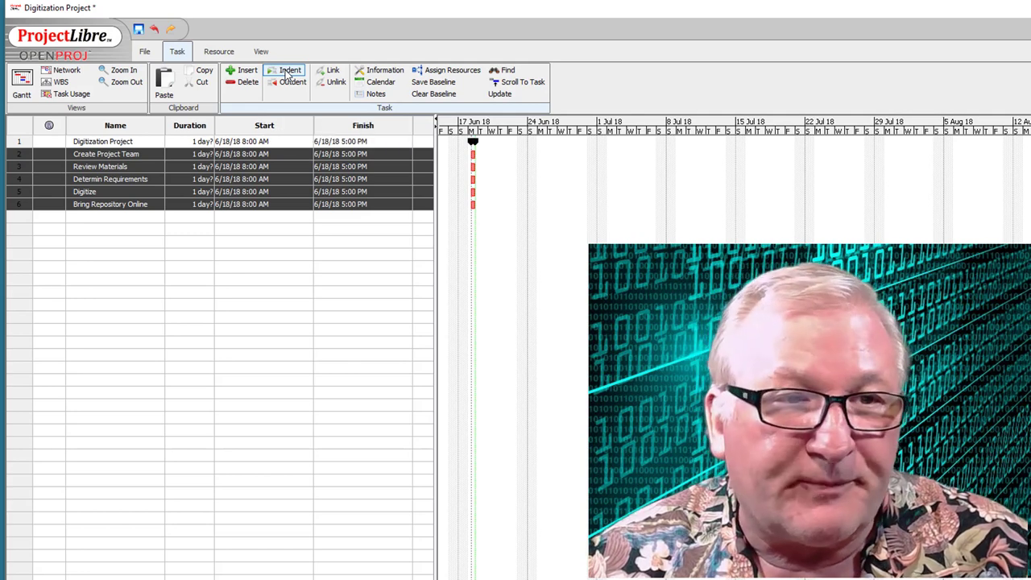
pyautogui.click(133, 242)
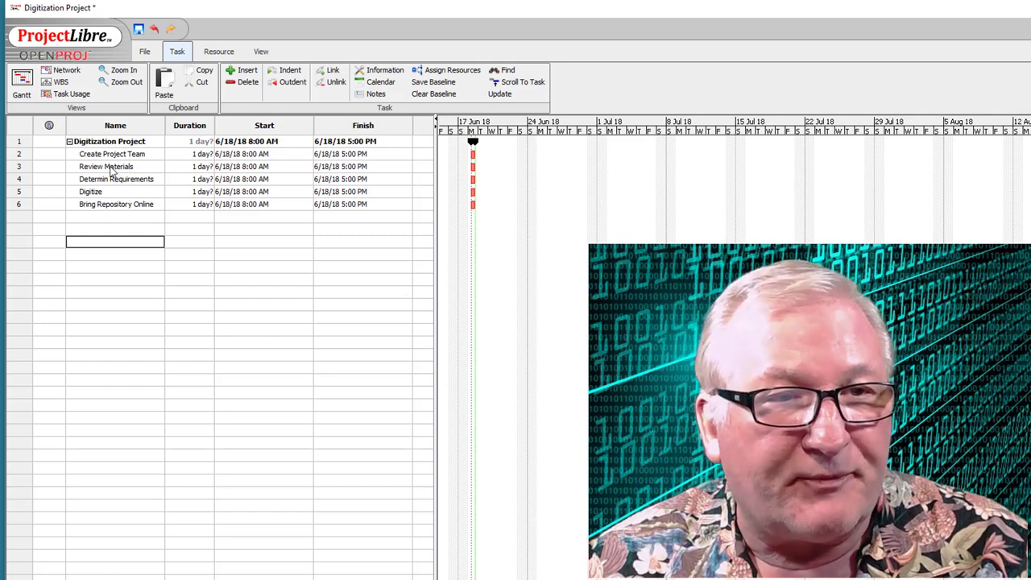
# - Insert Select Project Manager and Select Team Members as two rows above Review Materials
pyautogui.doubleClick(115, 168)
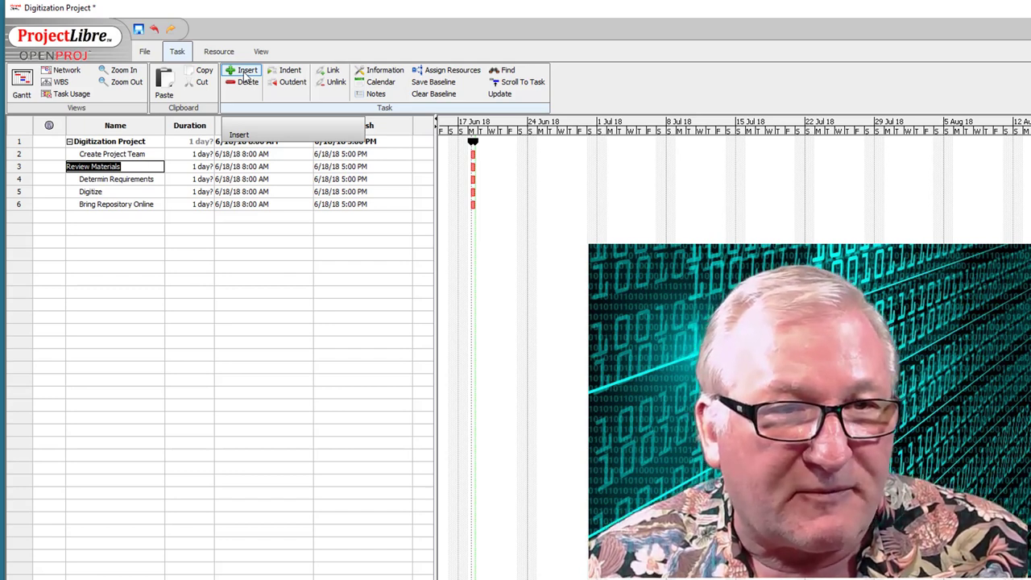
pyautogui.click(247, 71)
pyautogui.click(247, 71)
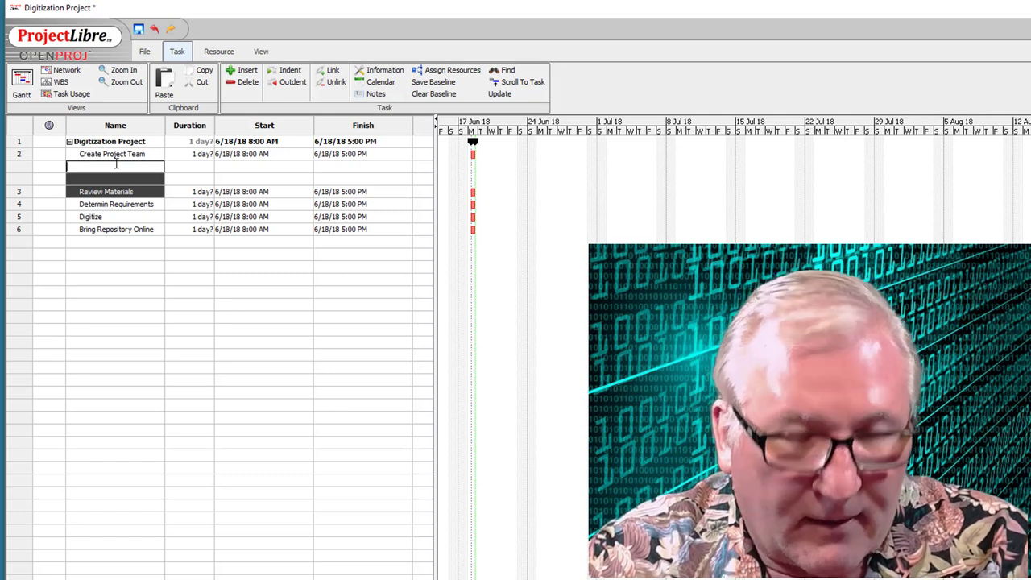
pyautogui.write('Select Pr')
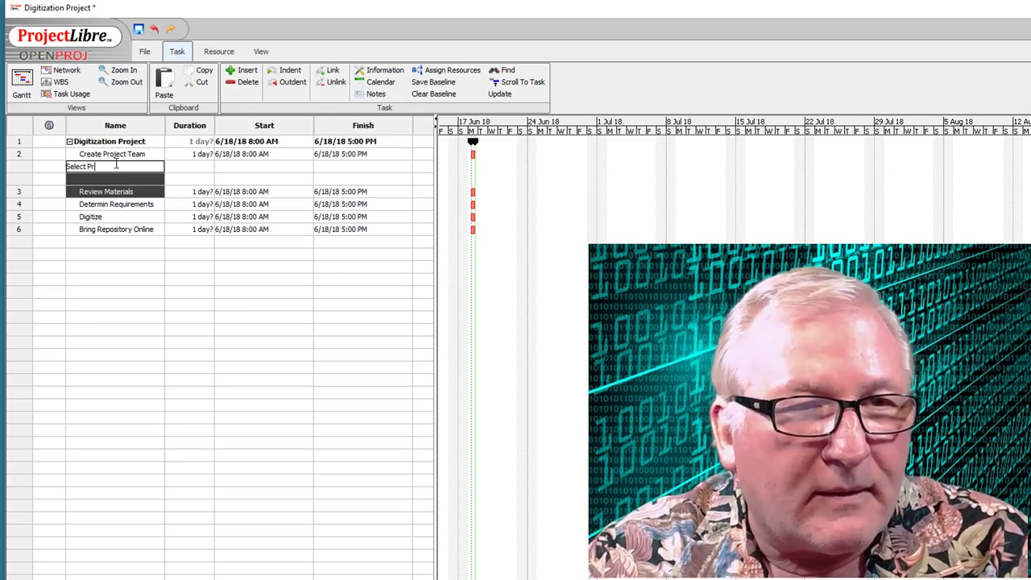
pyautogui.write('oject Mana')
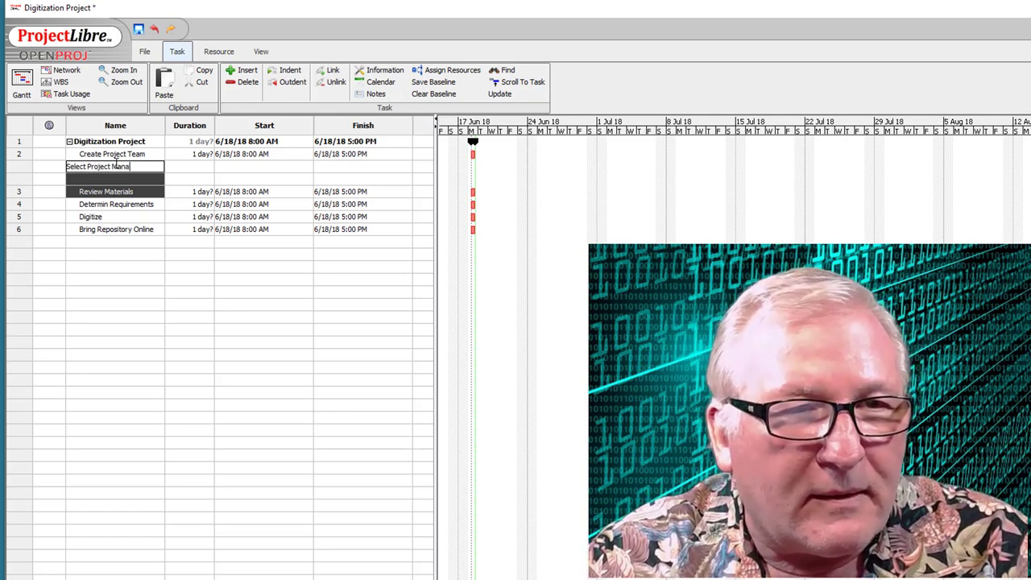
pyautogui.write('ger')
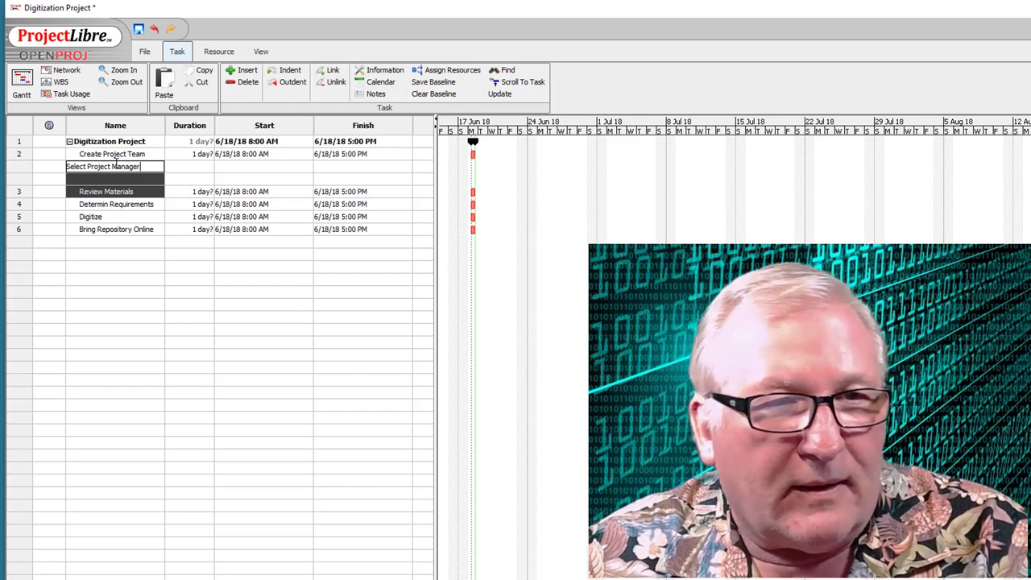
pyautogui.click(111, 179)
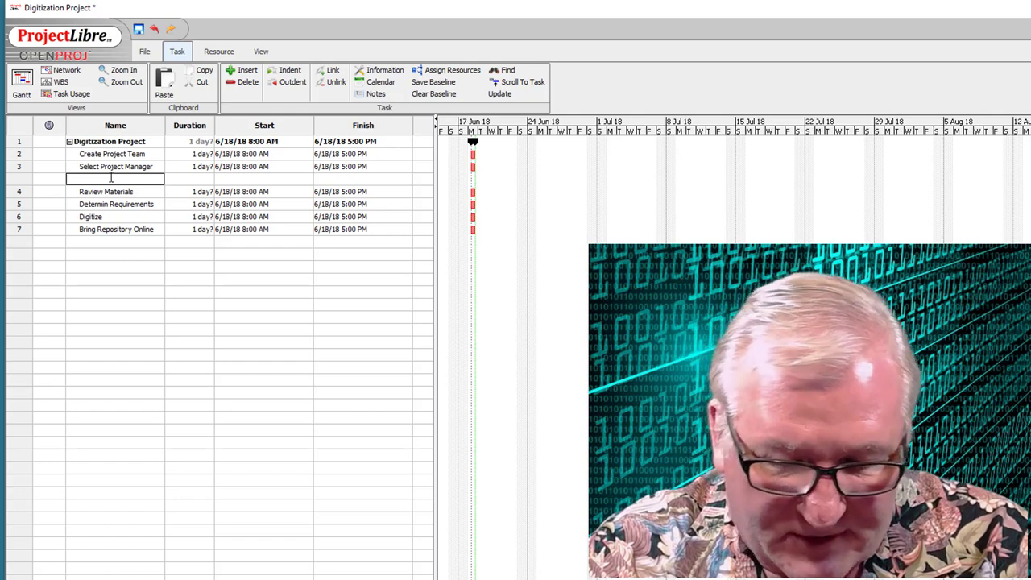
pyautogui.write('Selec')
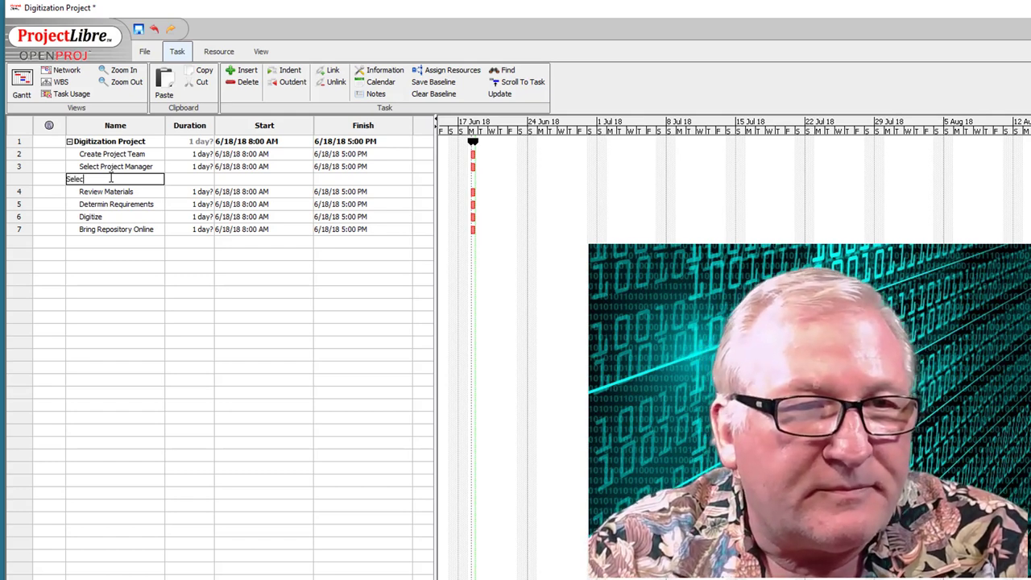
pyautogui.write('t Team M')
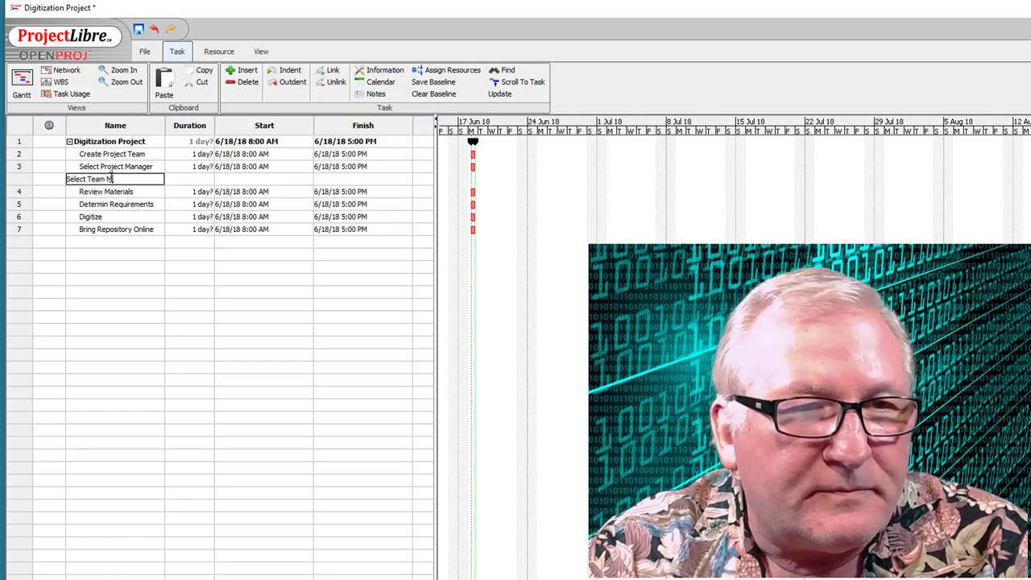
pyautogui.write('embers')
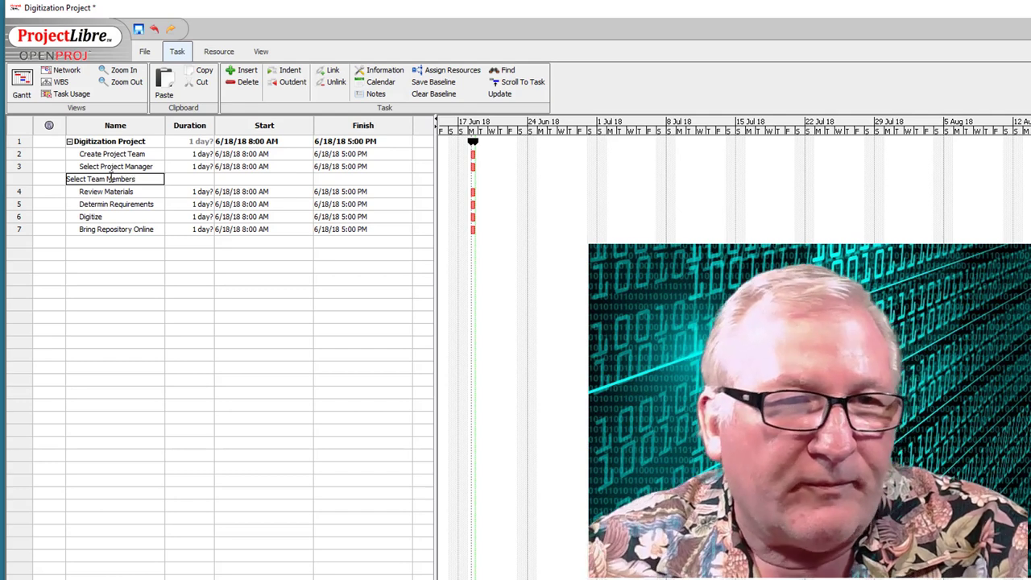
pyautogui.click(115, 194)
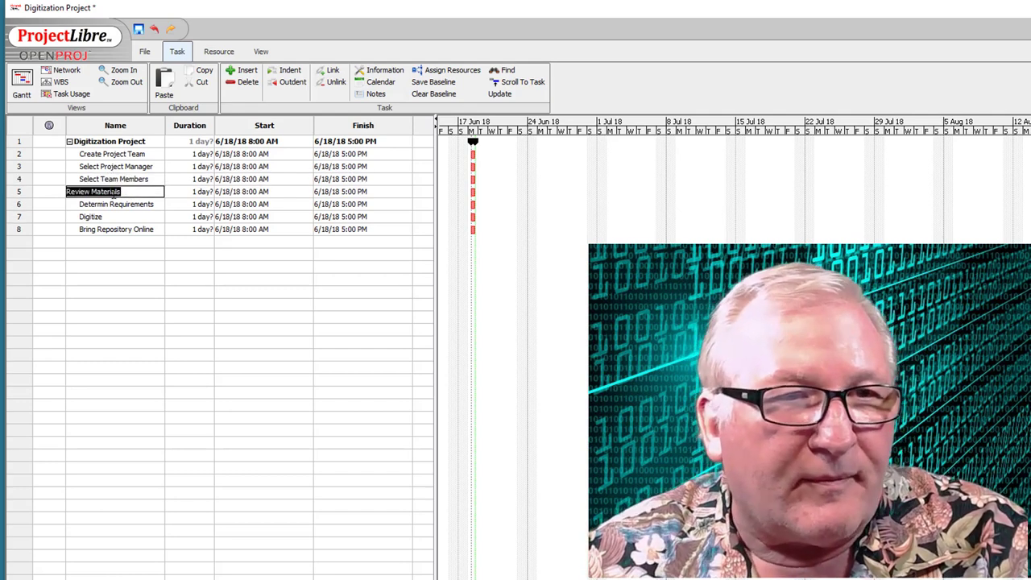
pyautogui.click(115, 205)
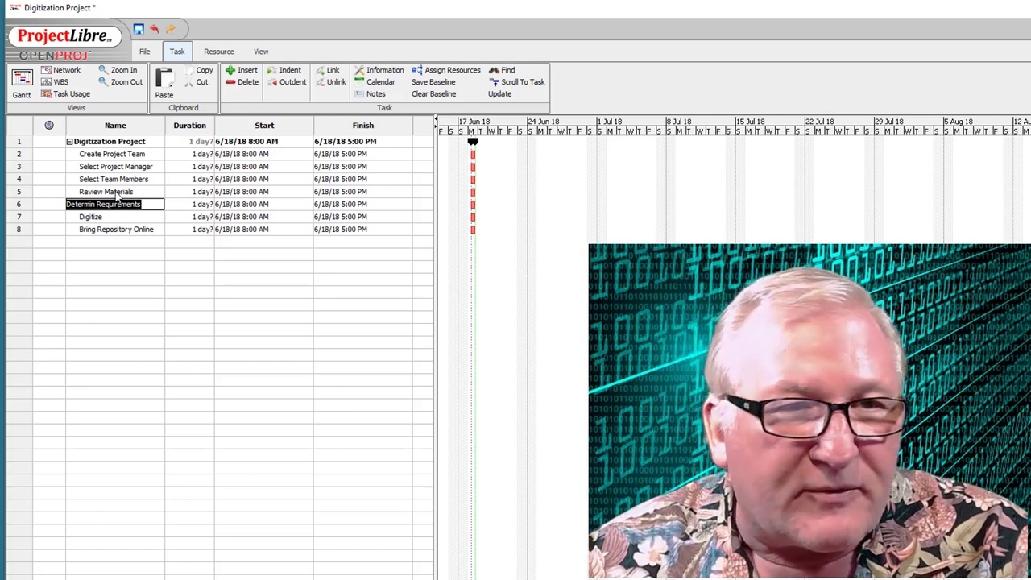
# - Insert Catalog and Describe Items, Clear Copyright and Establish Image Standards above Determin Requirements
pyautogui.click(247, 71)
pyautogui.click(246, 71)
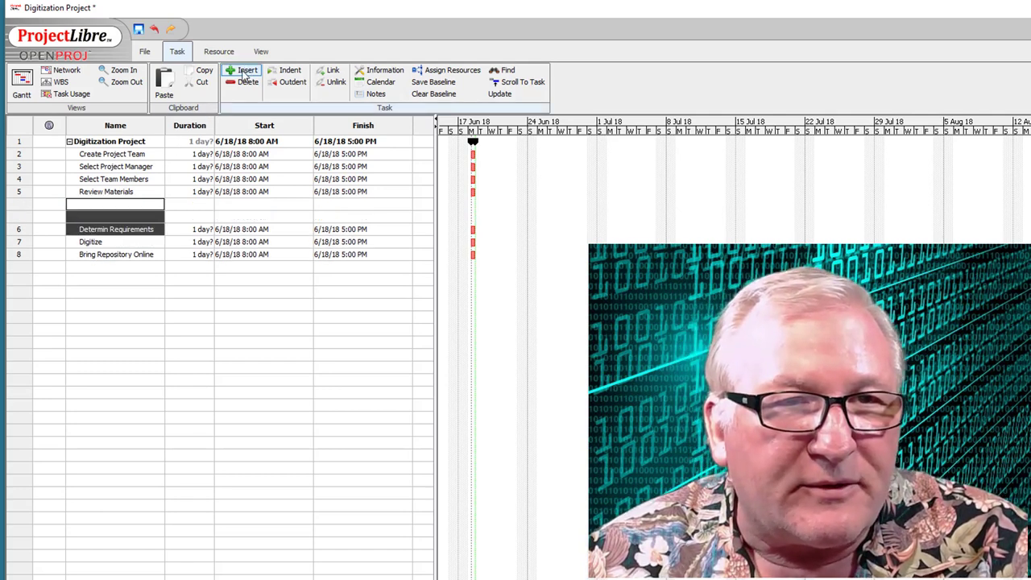
pyautogui.click(247, 71)
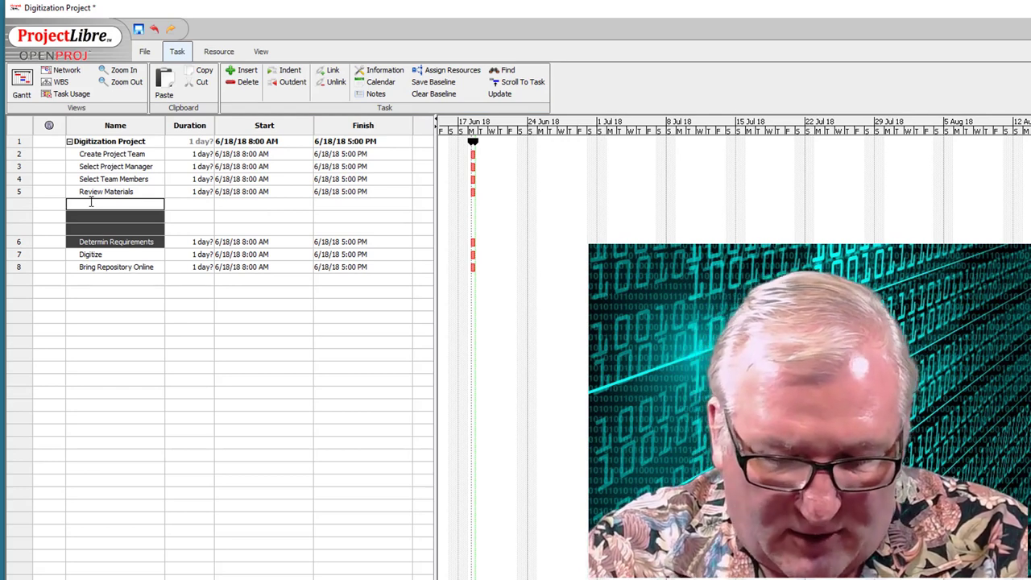
pyautogui.write('Catal')
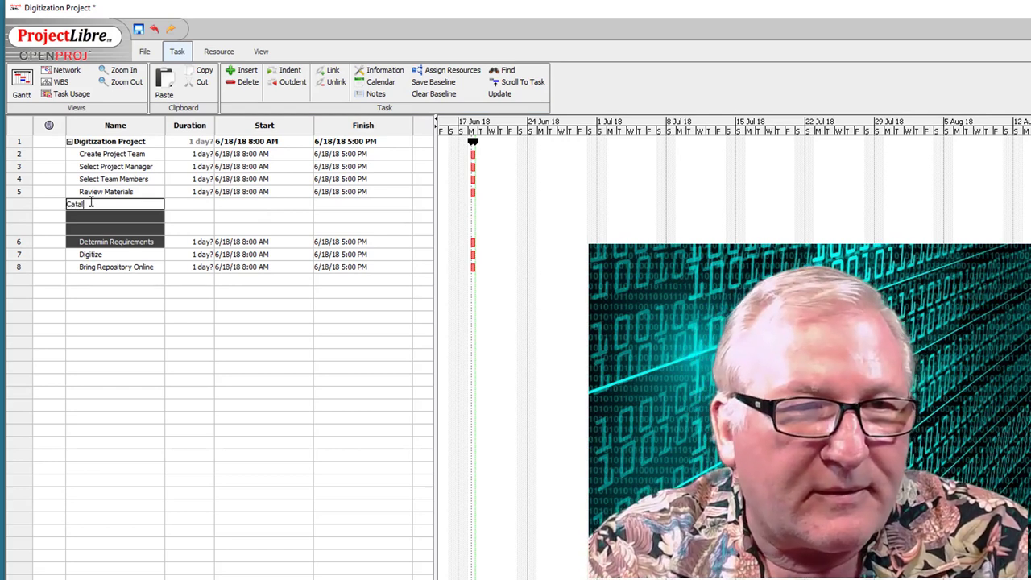
pyautogui.write('og and Descr')
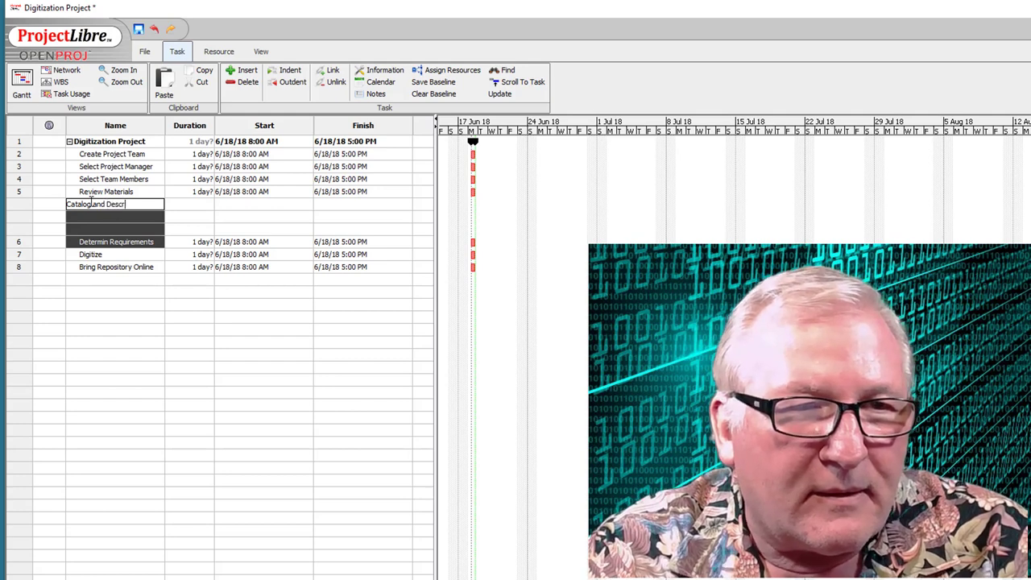
pyautogui.write('ibe Items')
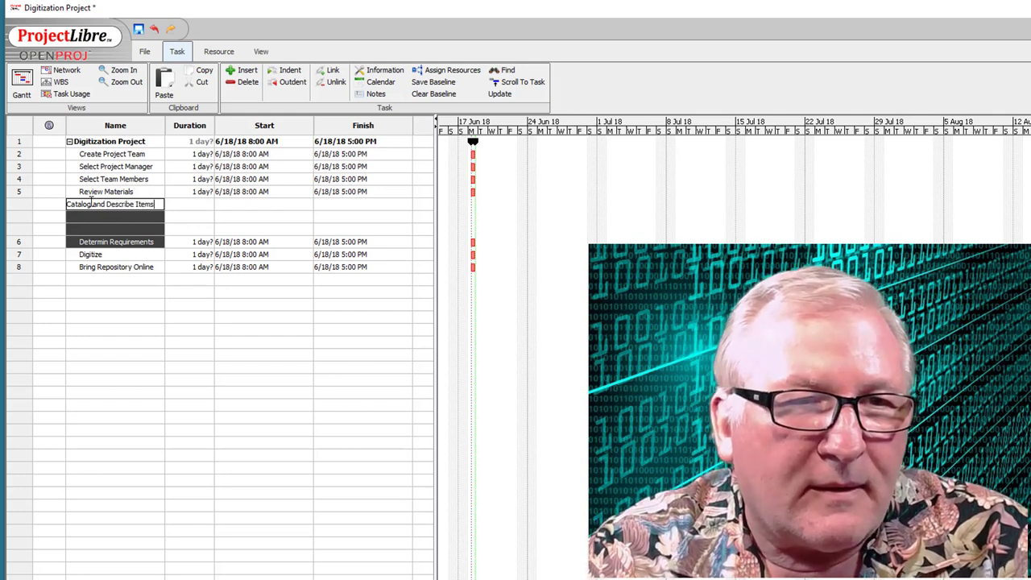
pyautogui.click(87, 215)
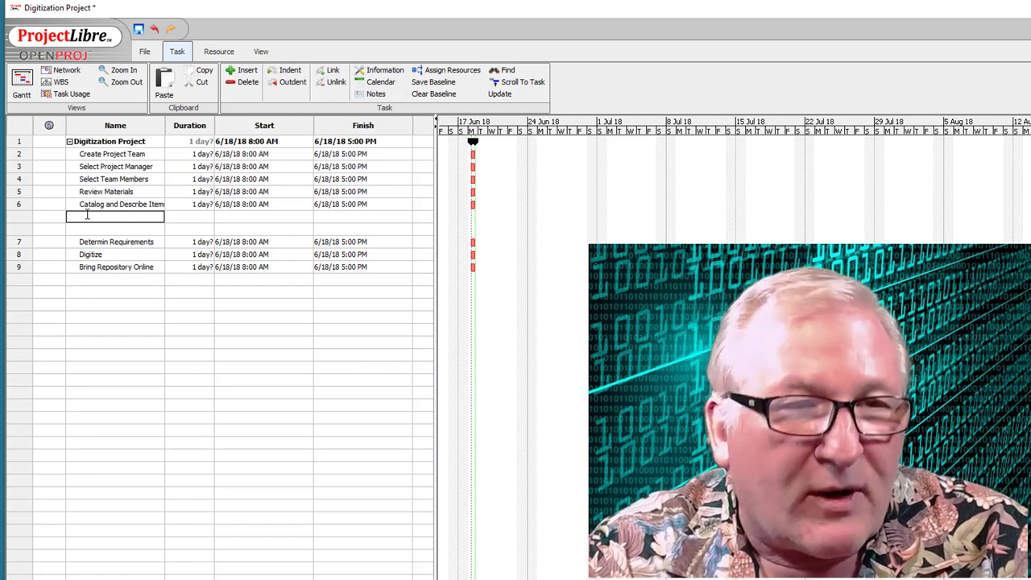
pyautogui.write('Clear Cop')
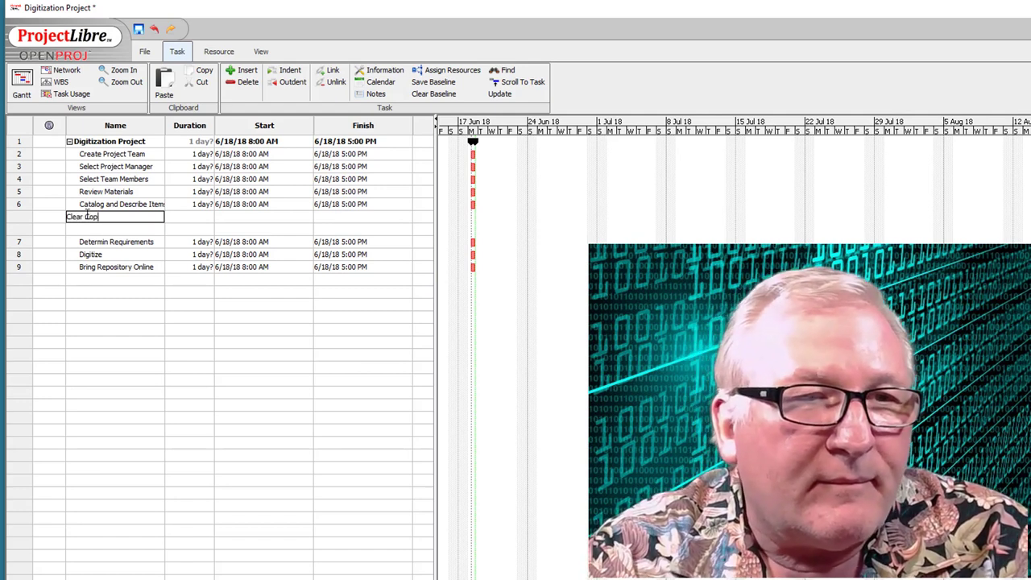
pyautogui.write('yright')
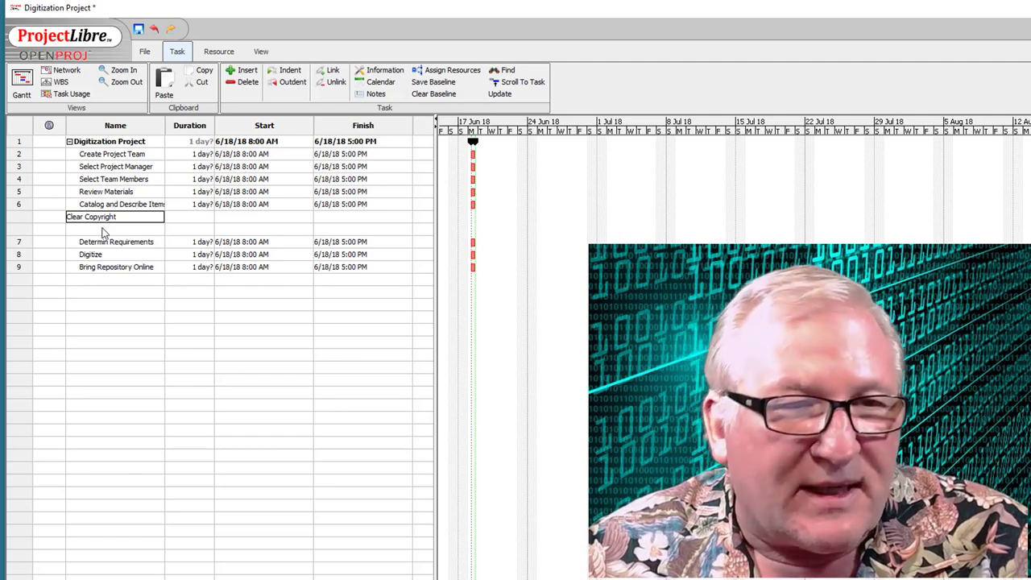
pyautogui.click(94, 230)
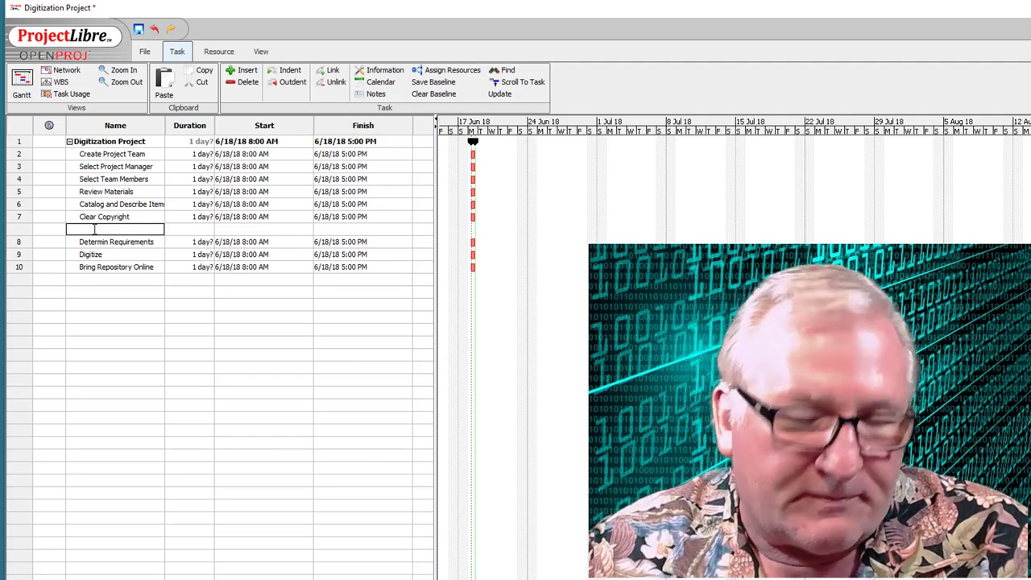
pyautogui.write('Establ')
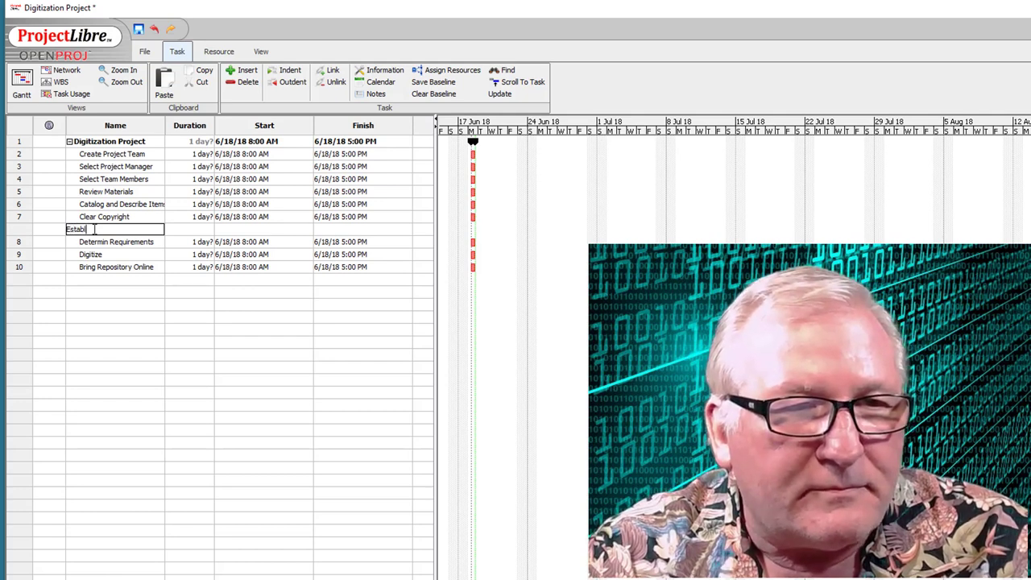
pyautogui.write('ish Image ')
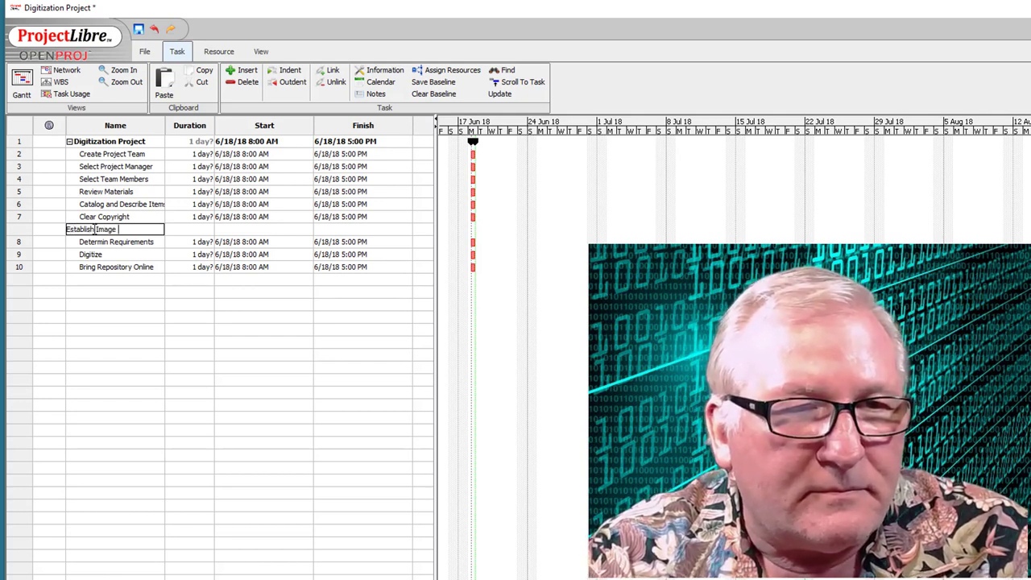
pyautogui.write('Standards')
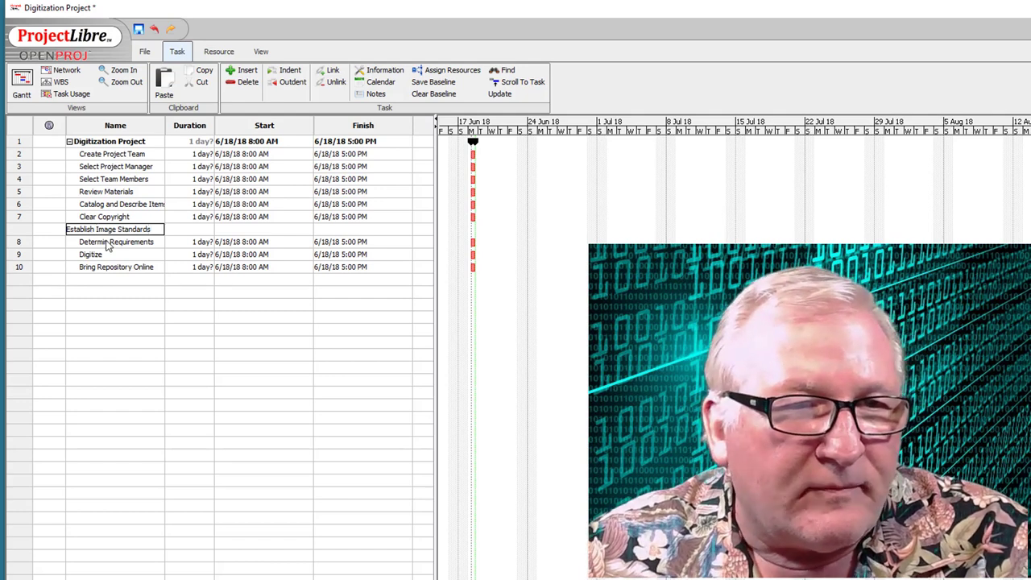
pyautogui.click(109, 242)
# - Correct the name to Determine Requirements and insert a blank row above Digitize
pyautogui.click(97, 242)
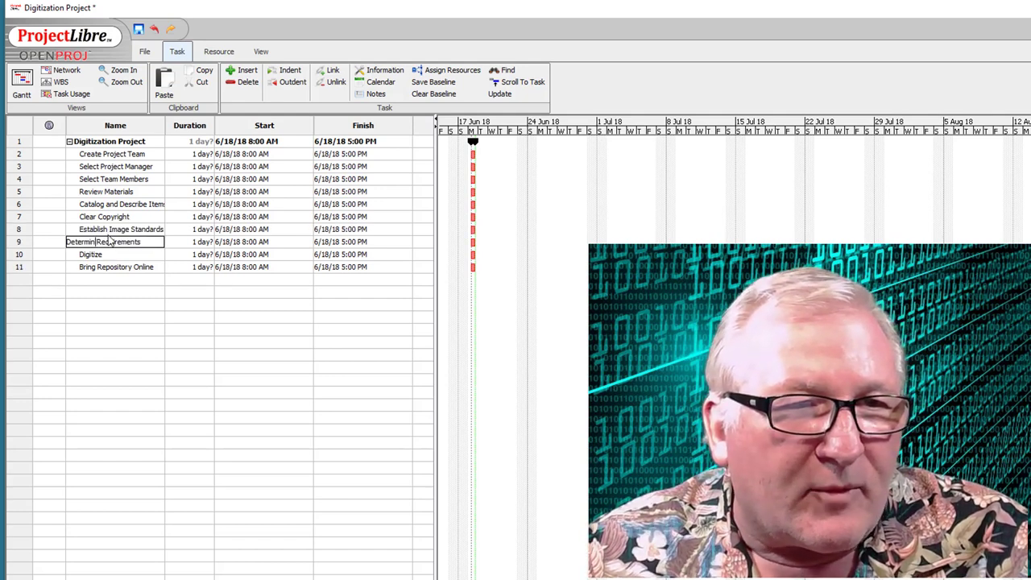
pyautogui.write('e')
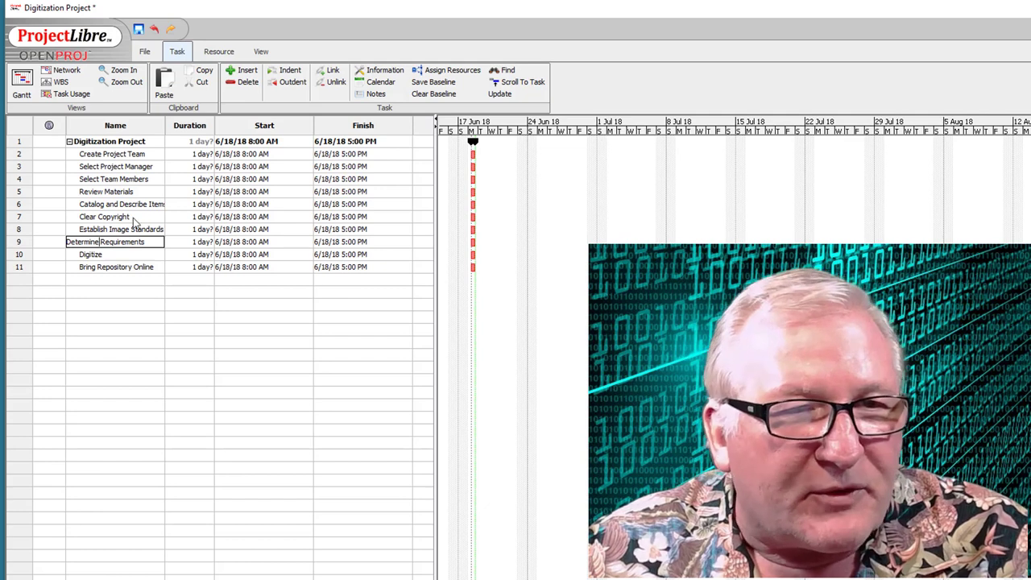
pyautogui.click(90, 266)
pyautogui.click(96, 254)
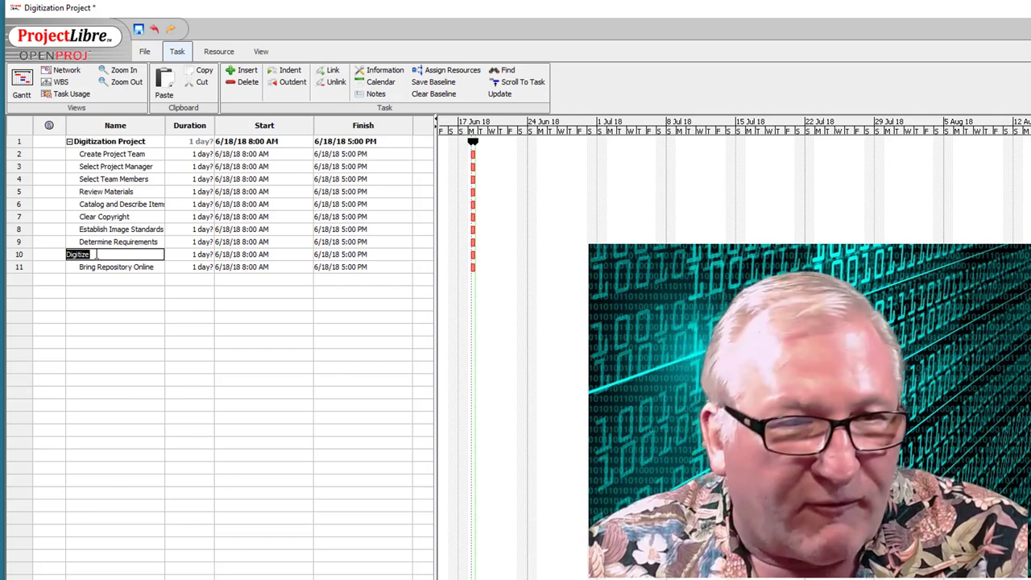
pyautogui.click(247, 71)
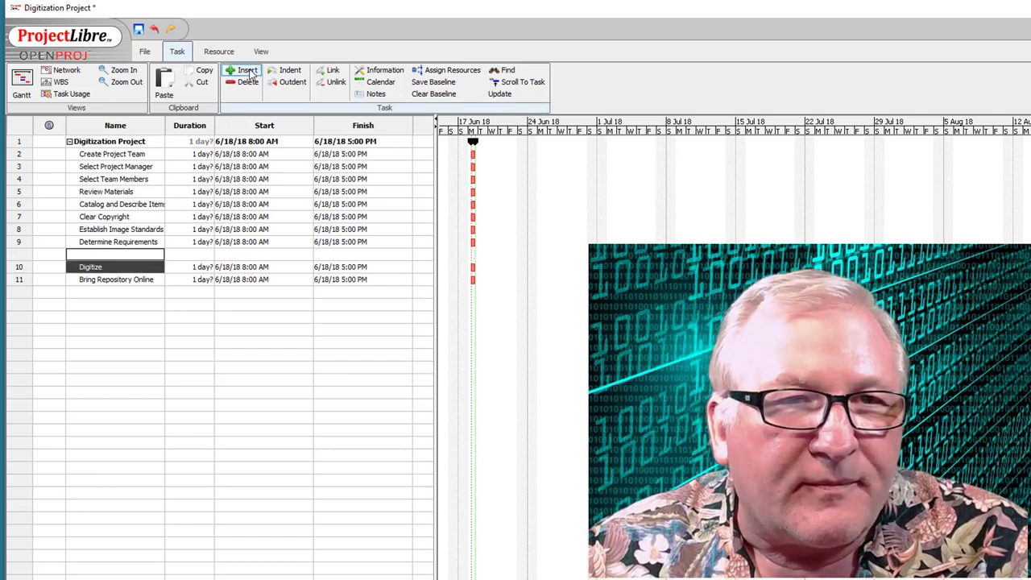
# - Add Review Current Equipment and Requisition/Purchase New Equipment in new rows above Digitize
pyautogui.click(248, 71)
pyautogui.click(248, 71)
pyautogui.click(248, 71)
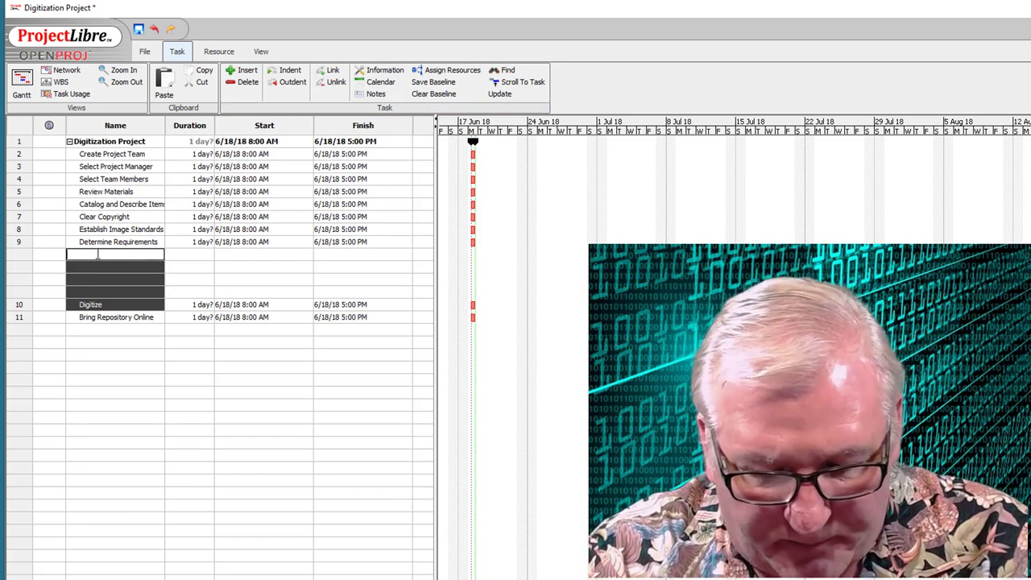
pyautogui.write('Re')
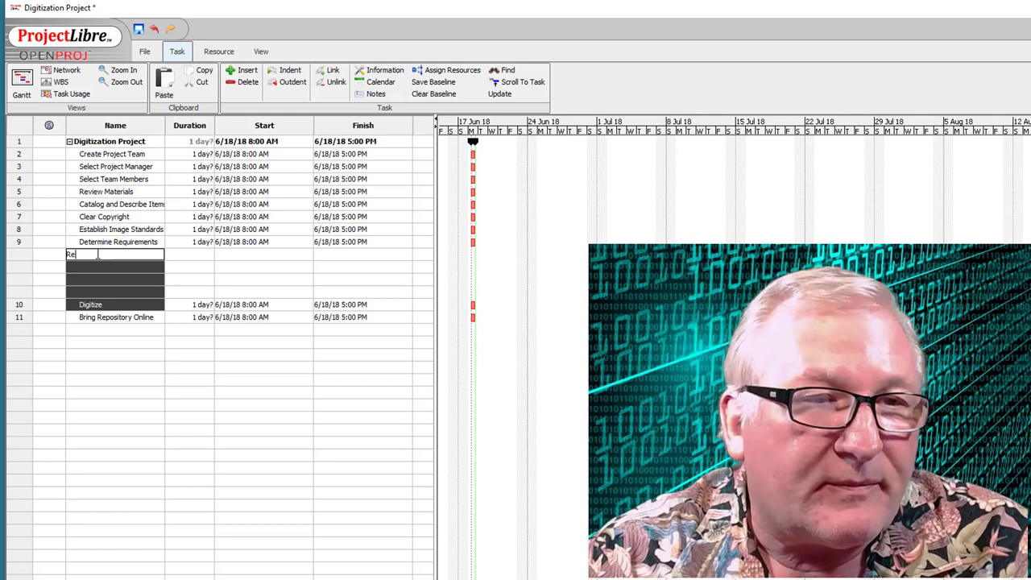
pyautogui.write('view Curren')
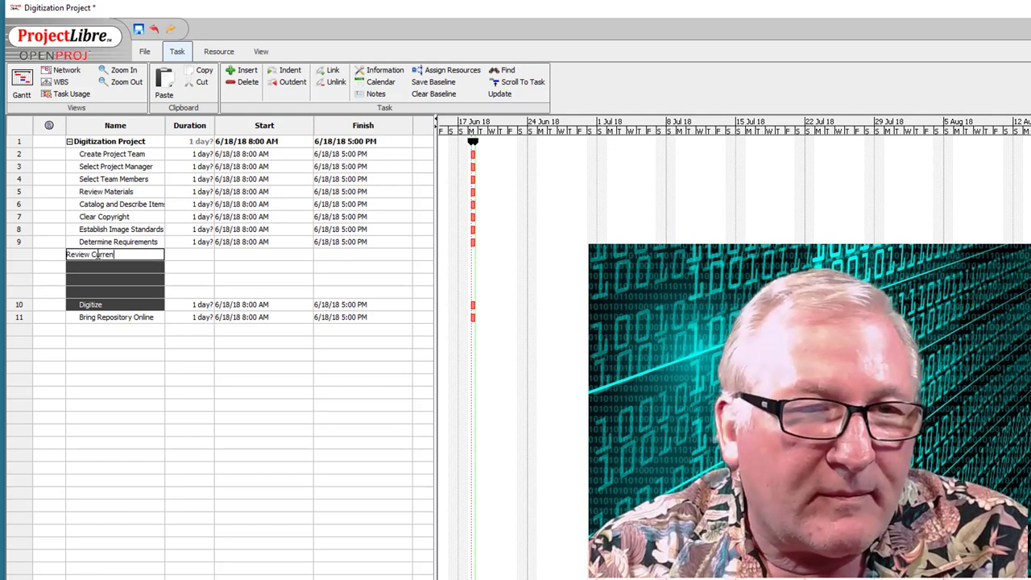
pyautogui.write('t Equipment')
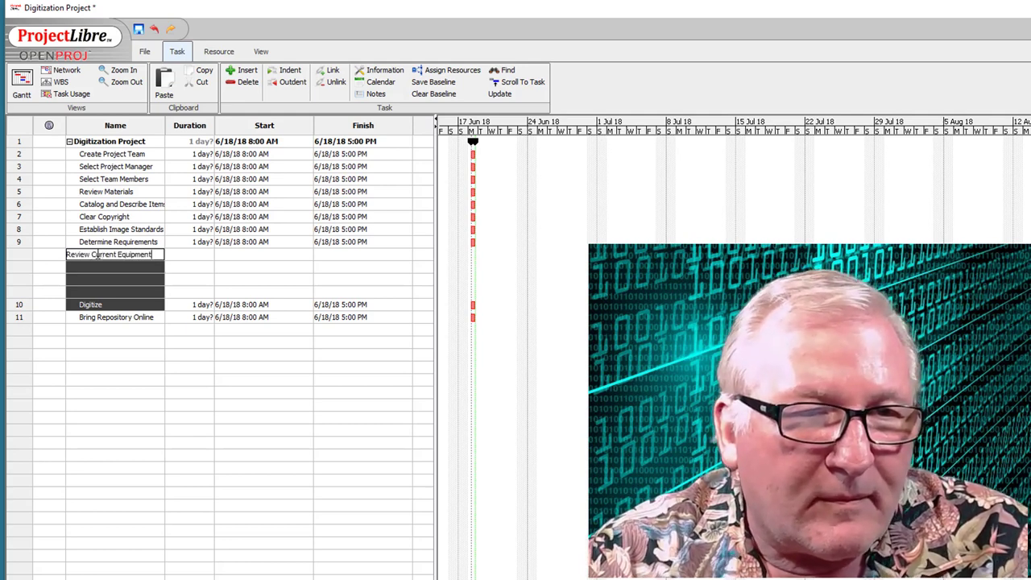
pyautogui.press('Return')
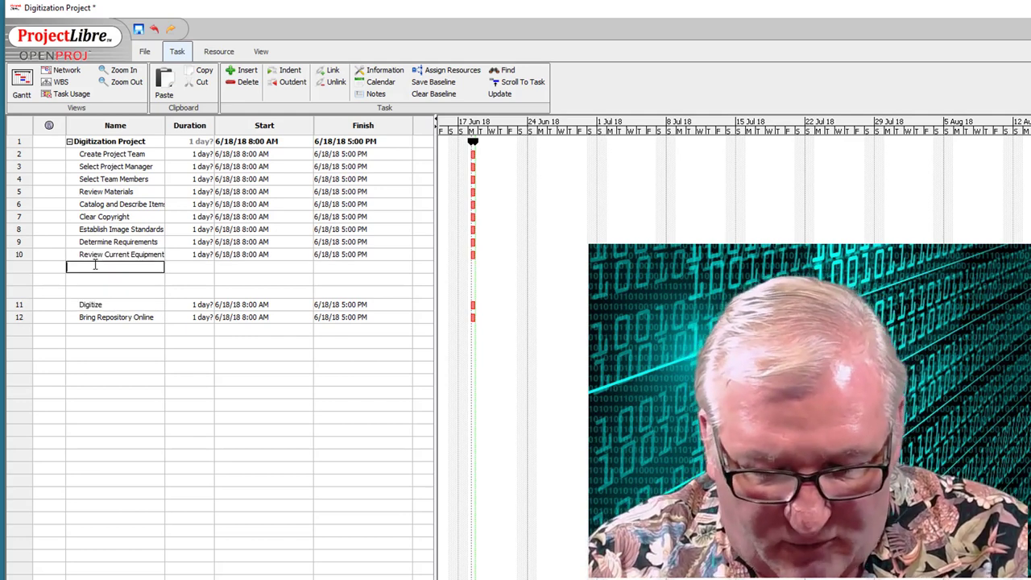
pyautogui.write('R')
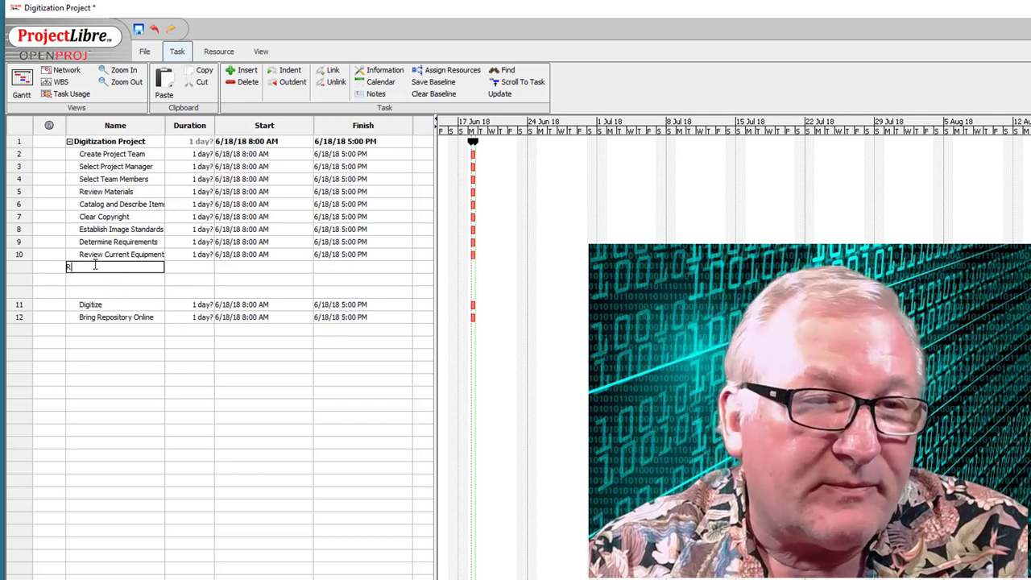
pyautogui.write('equisition')
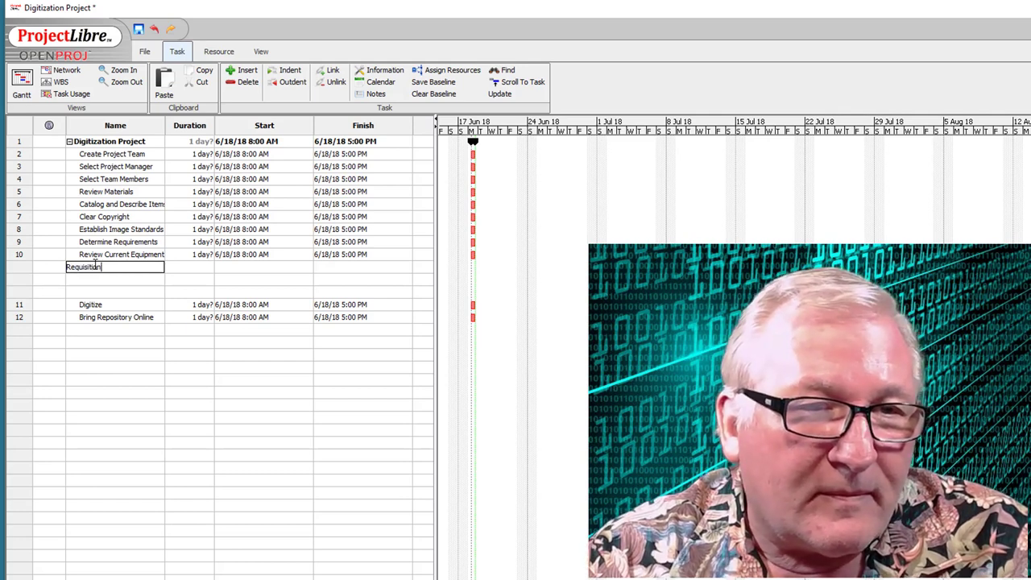
pyautogui.write('/Purcha')
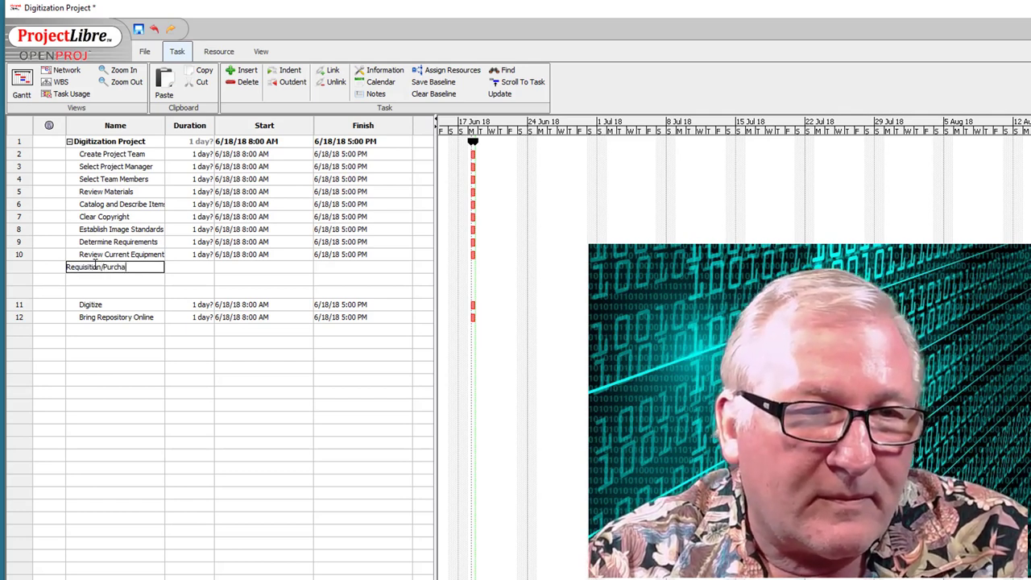
pyautogui.write('se New Equipment')
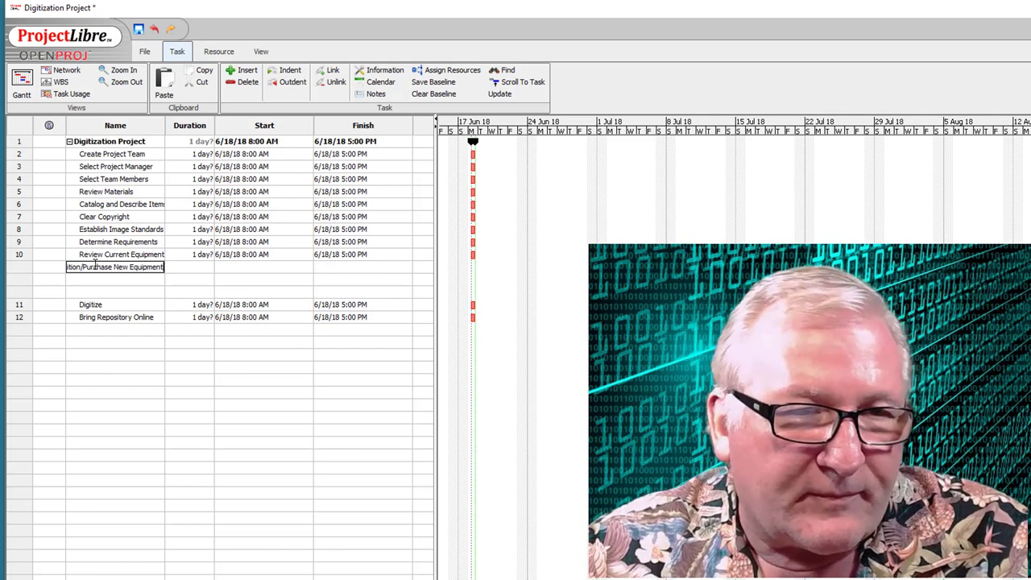
pyautogui.click(96, 280)
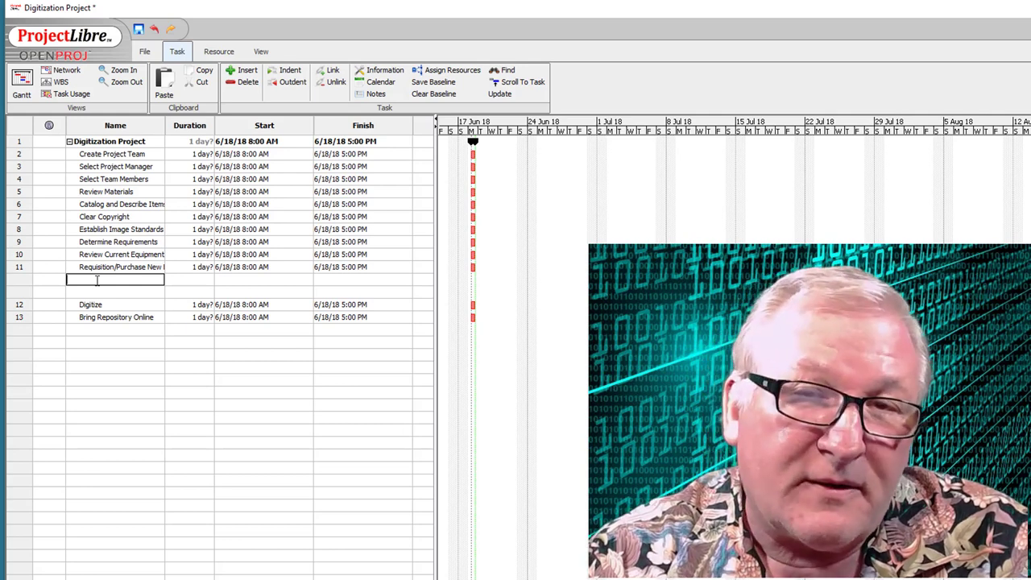
# - Add Install/Configure and Train/Test New Equipment, then insert a blank row above Bring Repository Online
pyautogui.write('Install')
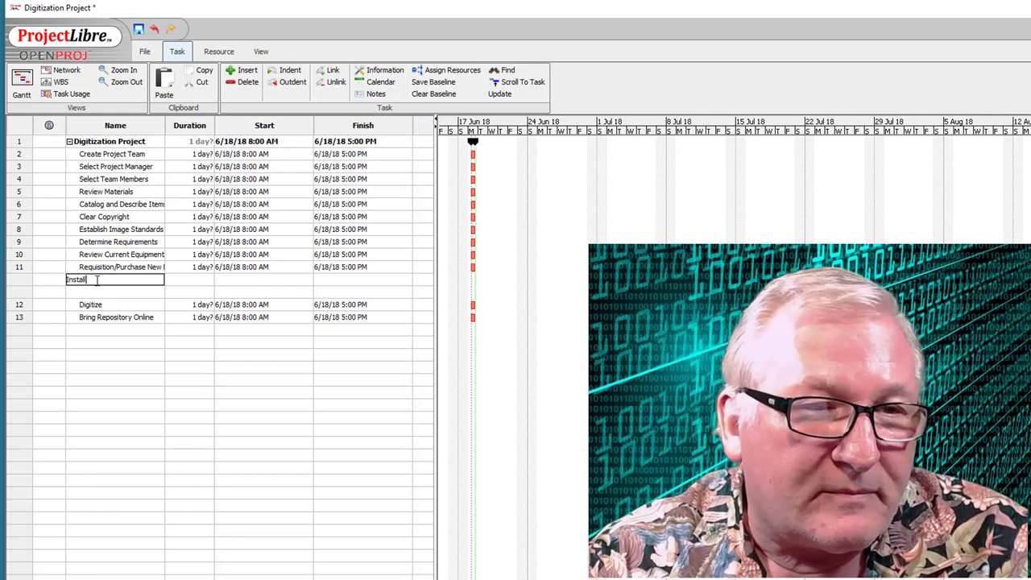
pyautogui.write('/Configure')
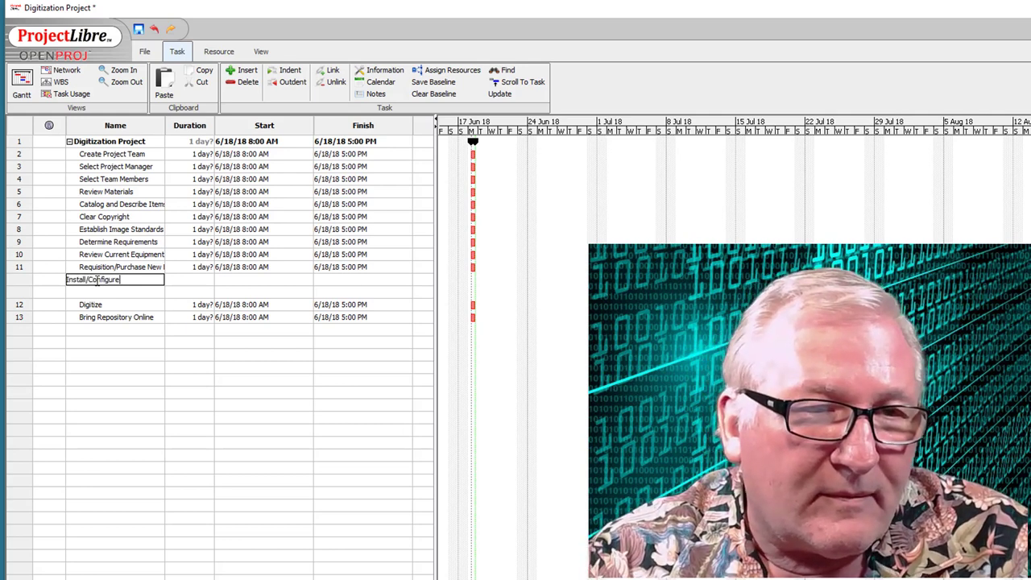
pyautogui.write(' New Equ')
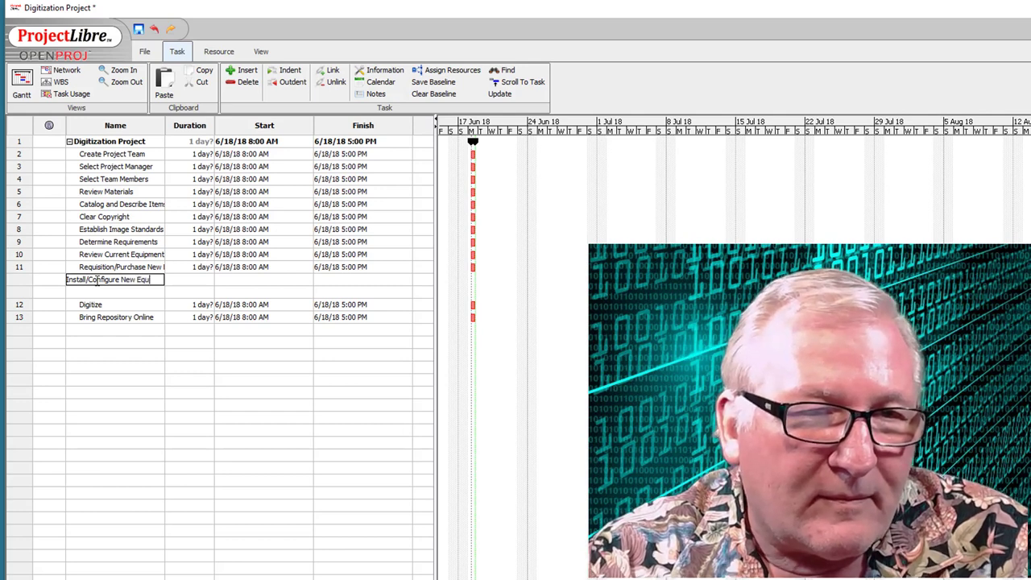
pyautogui.write('ipment')
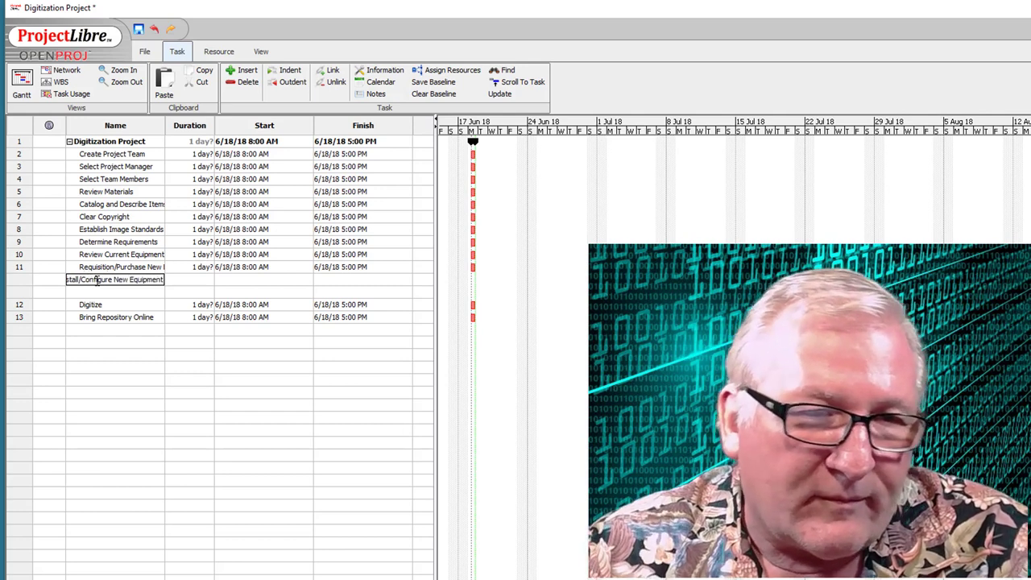
pyautogui.click(100, 291)
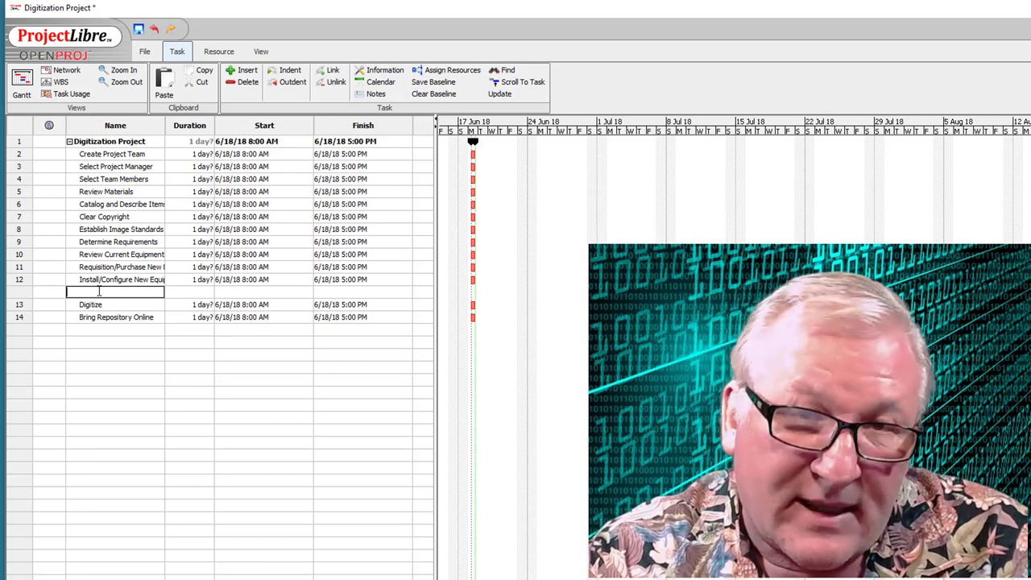
pyautogui.write('Trai')
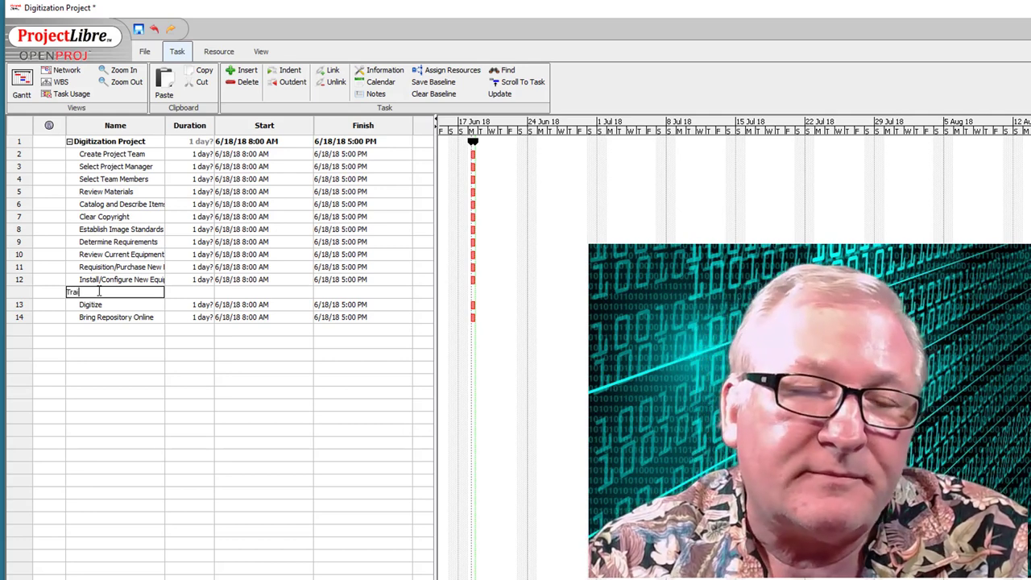
pyautogui.write('n/Test')
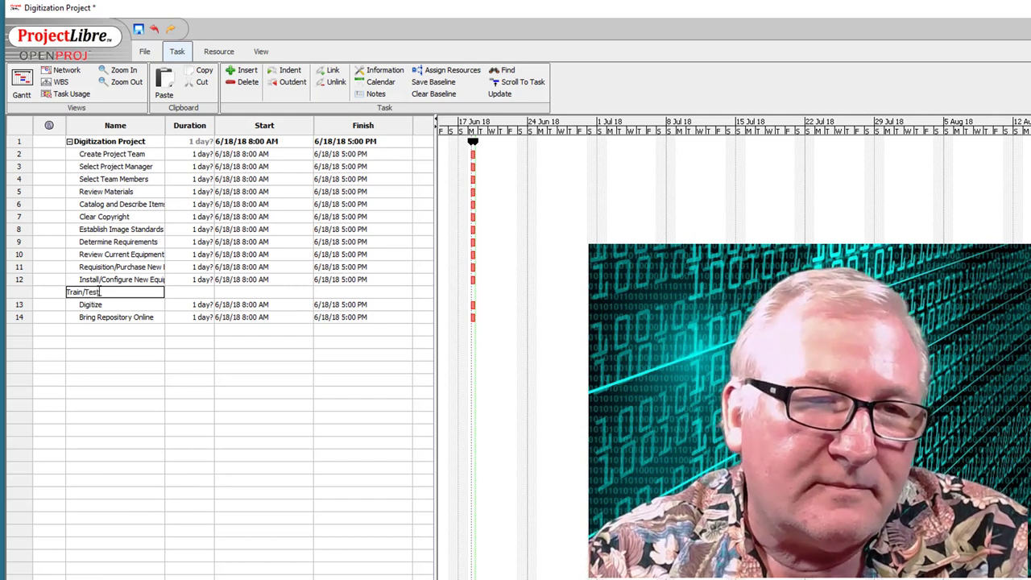
pyautogui.write(' New Equ')
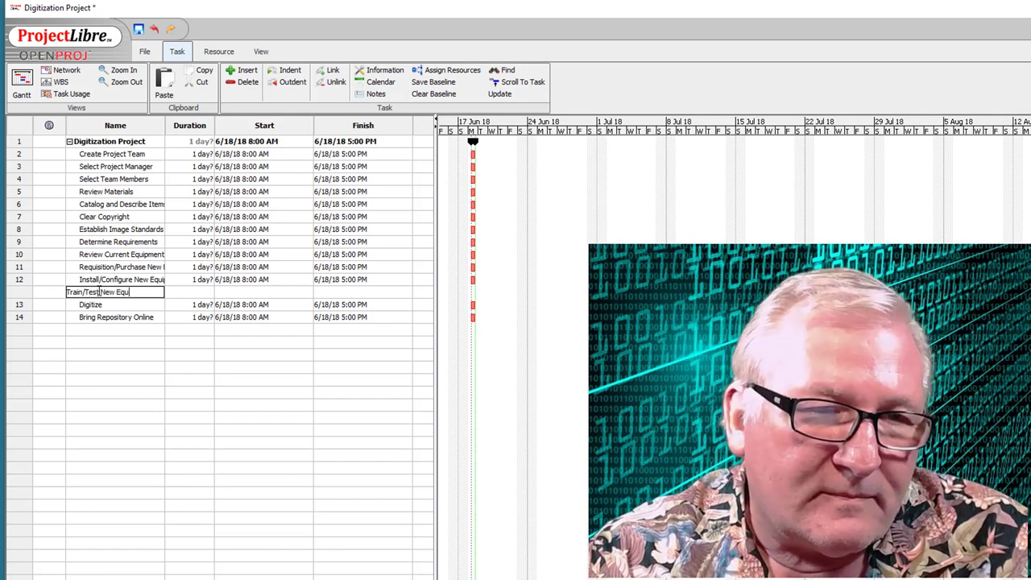
pyautogui.write('ipment')
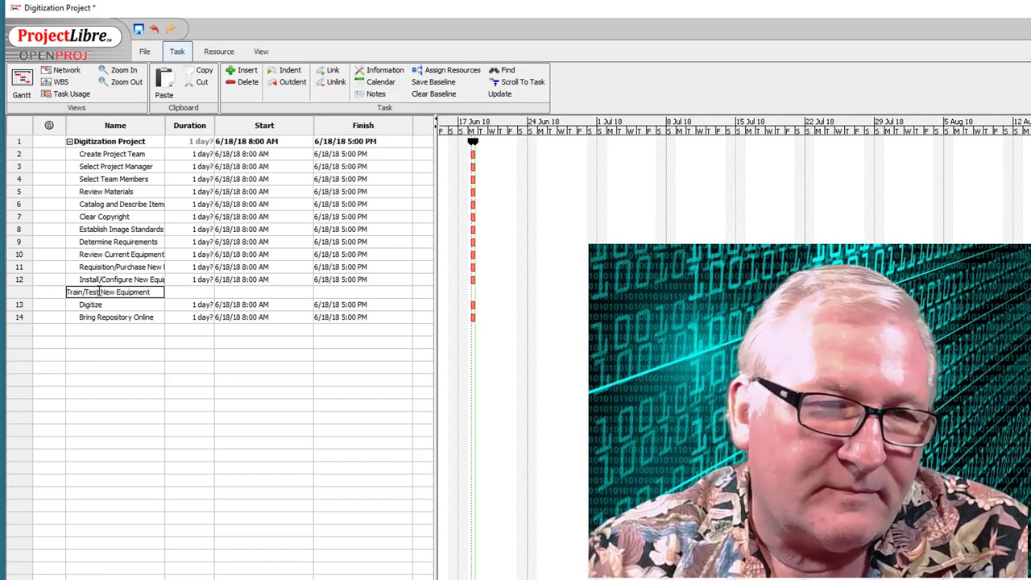
pyautogui.click(105, 317)
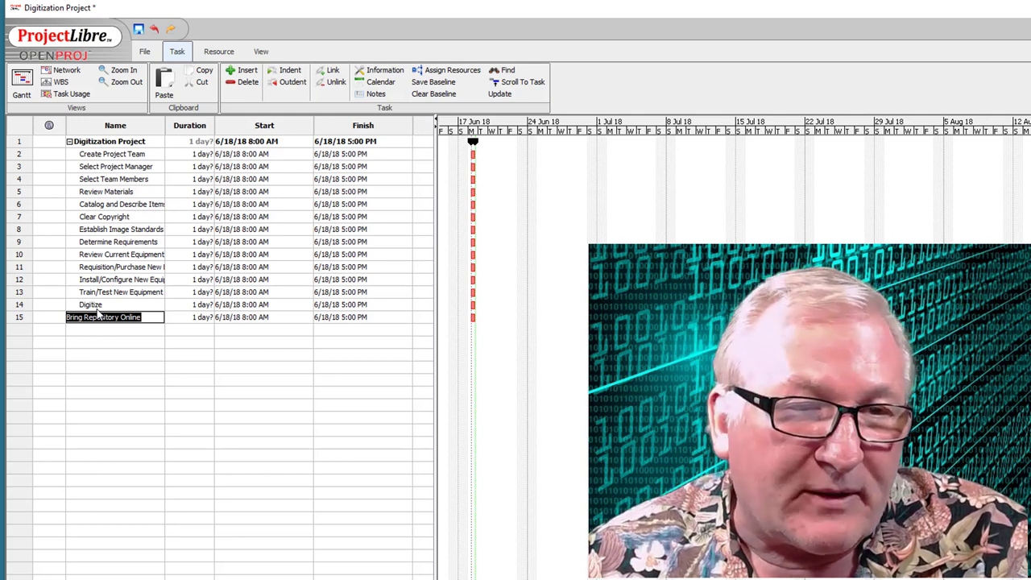
pyautogui.click(244, 71)
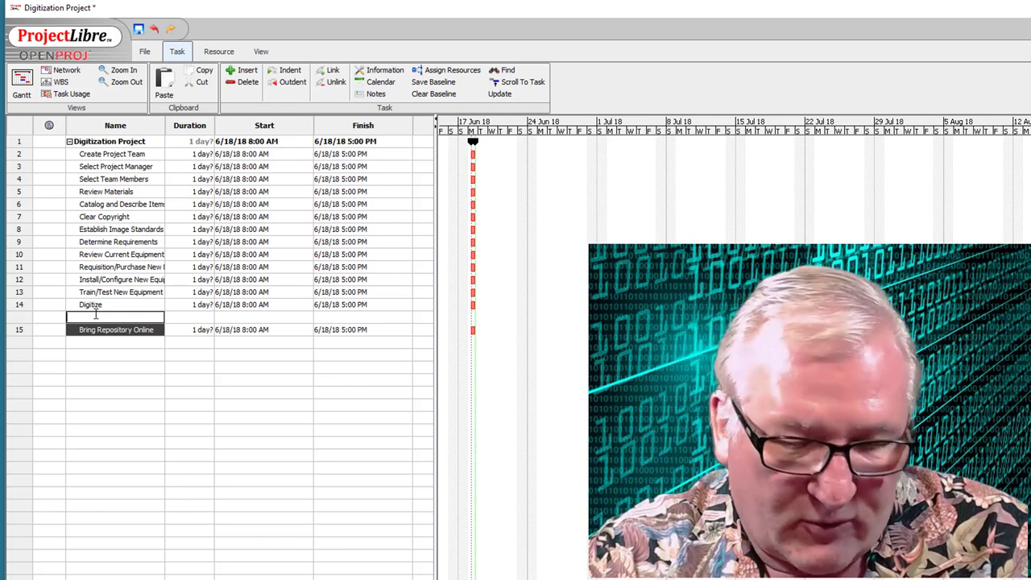
# - Name the inserted row Digitize and add the Basic Installation and Branding tasks
pyautogui.write('Digitize')
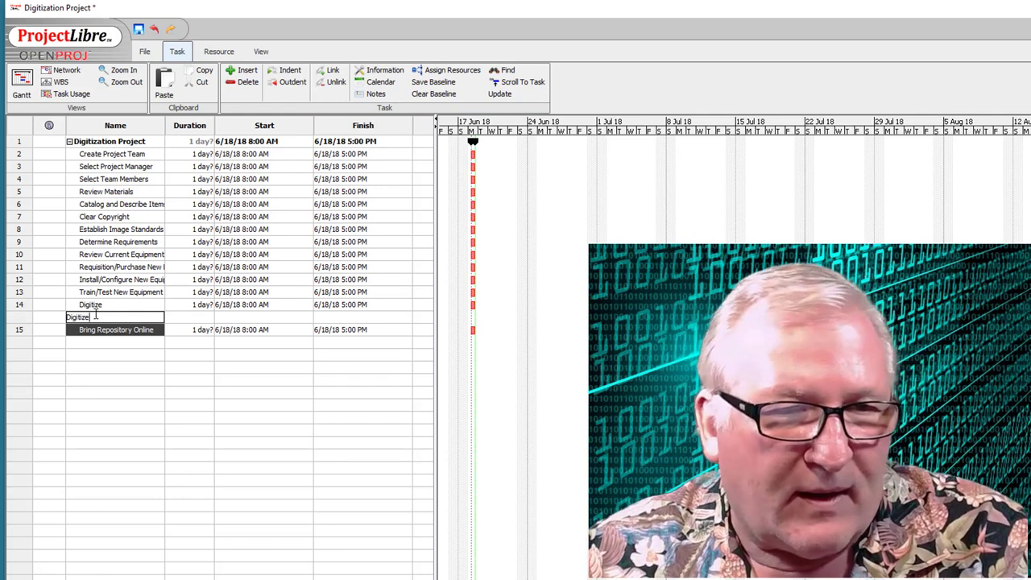
pyautogui.click(98, 340)
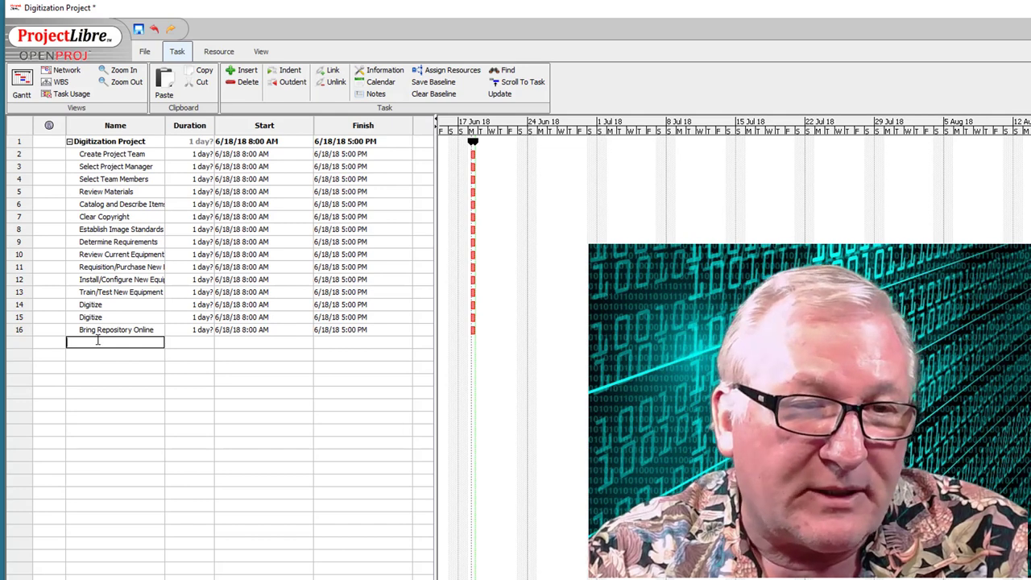
pyautogui.write('Basic ')
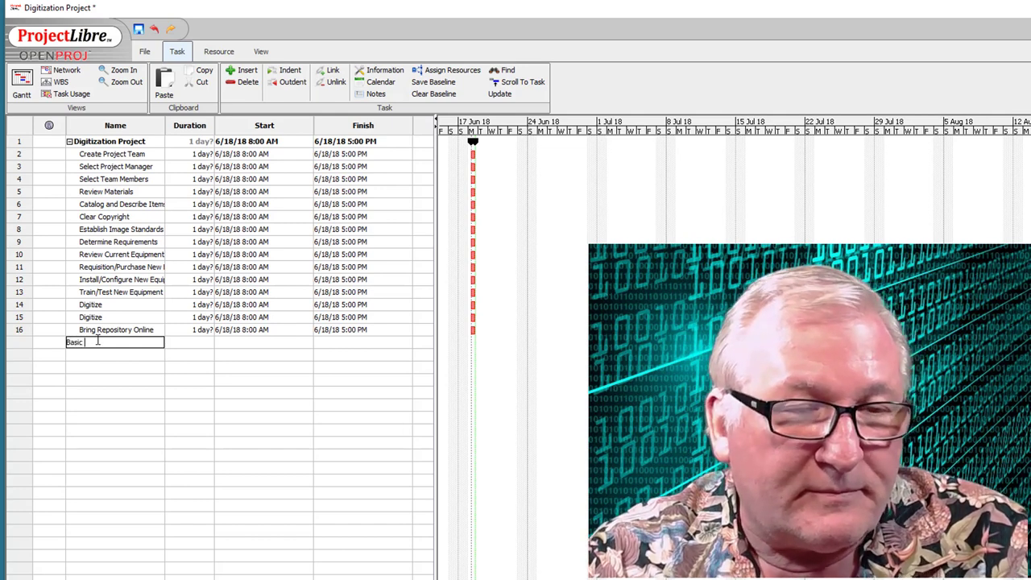
pyautogui.write('Installation')
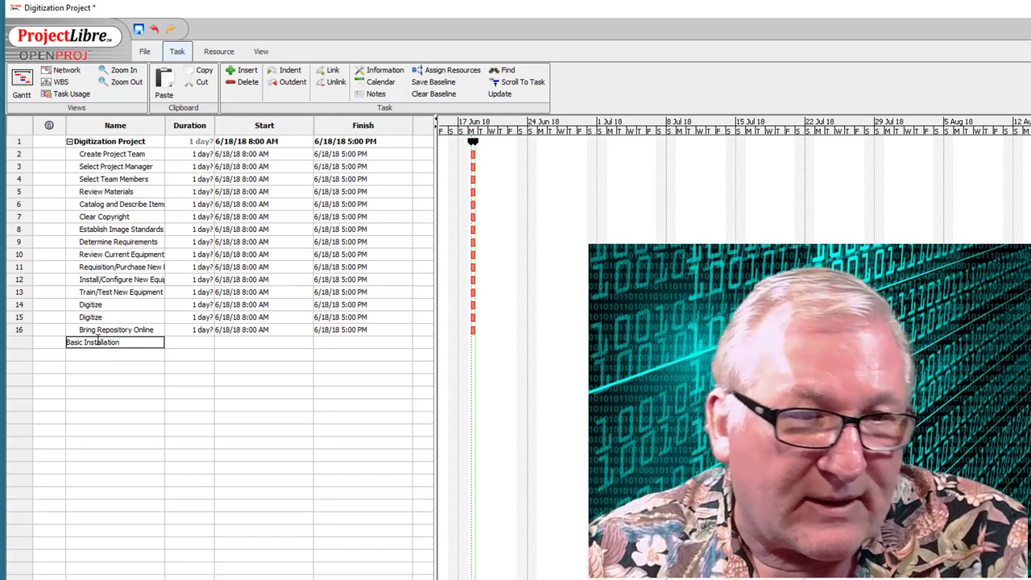
pyautogui.click(98, 354)
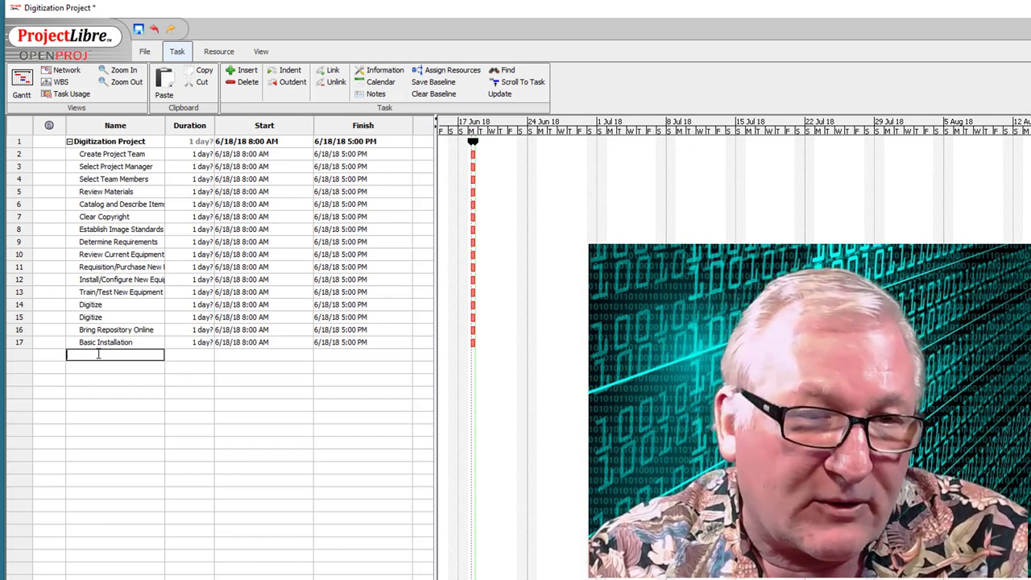
pyautogui.write('Branding')
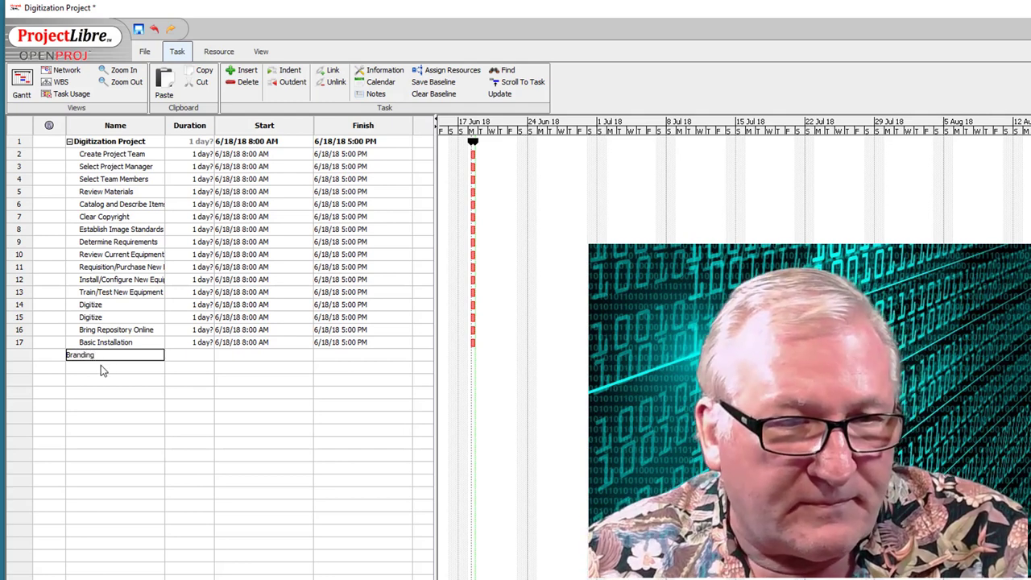
pyautogui.click(101, 367)
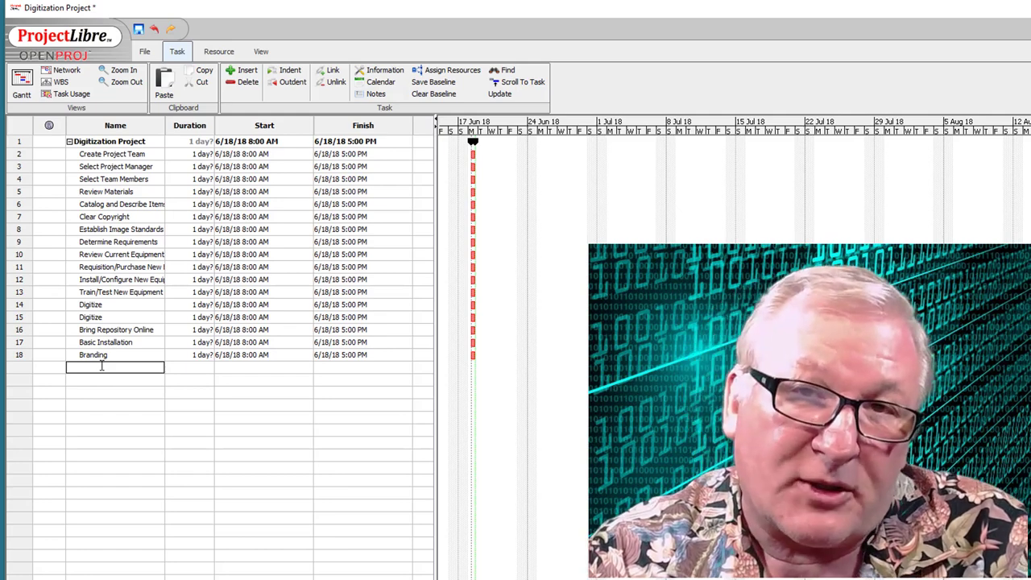
# - Append the Load, Test and Deploy tasks at the end of the list
pyautogui.write('Load')
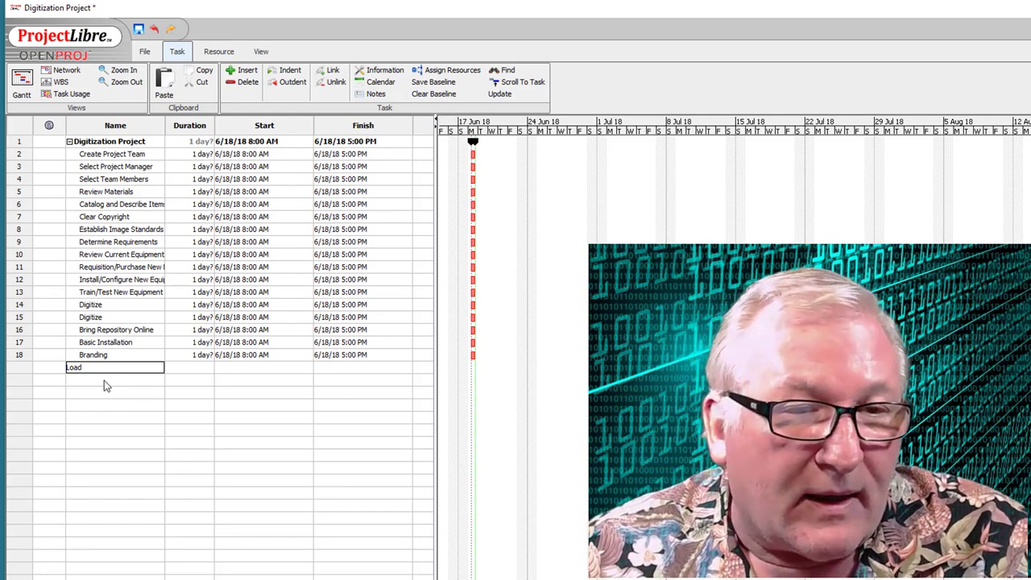
pyautogui.click(104, 380)
pyautogui.write('Test')
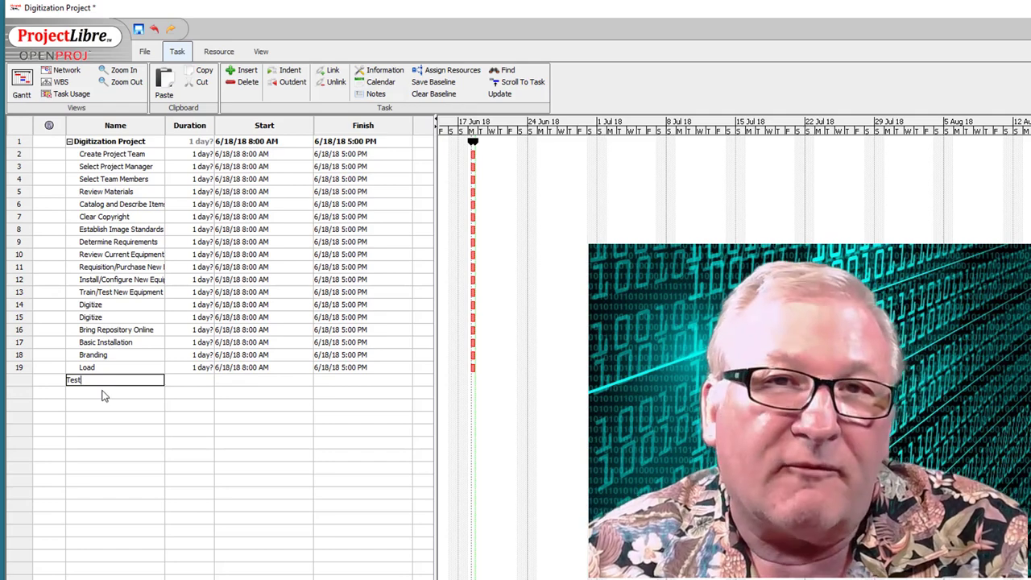
pyautogui.click(96, 394)
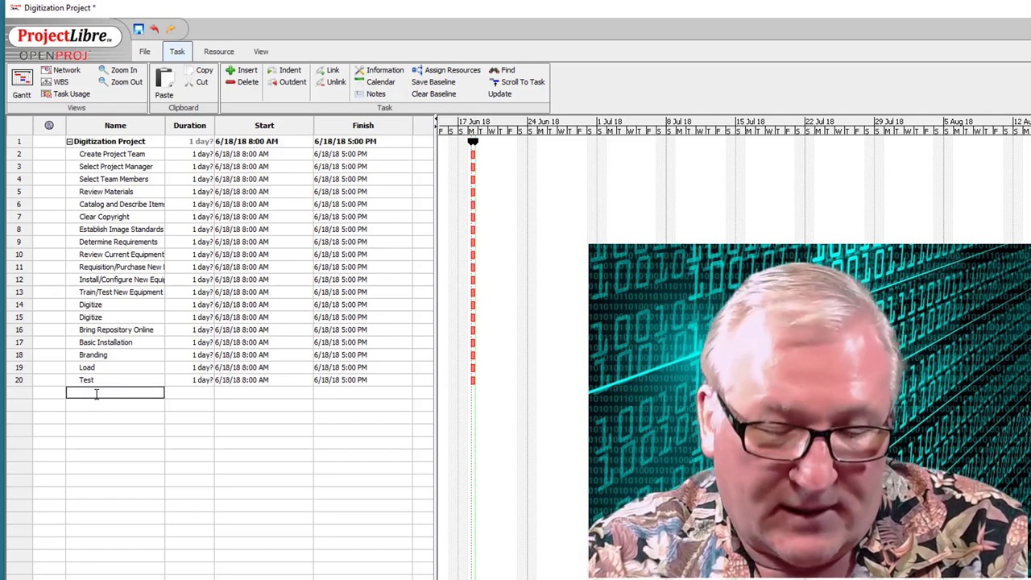
pyautogui.write('Deploy')
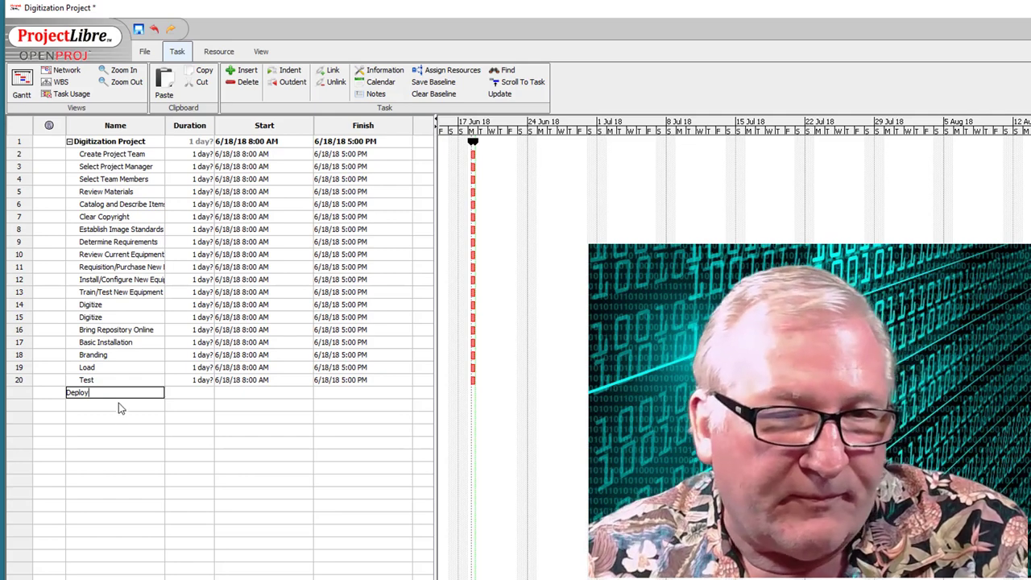
pyautogui.click(117, 405)
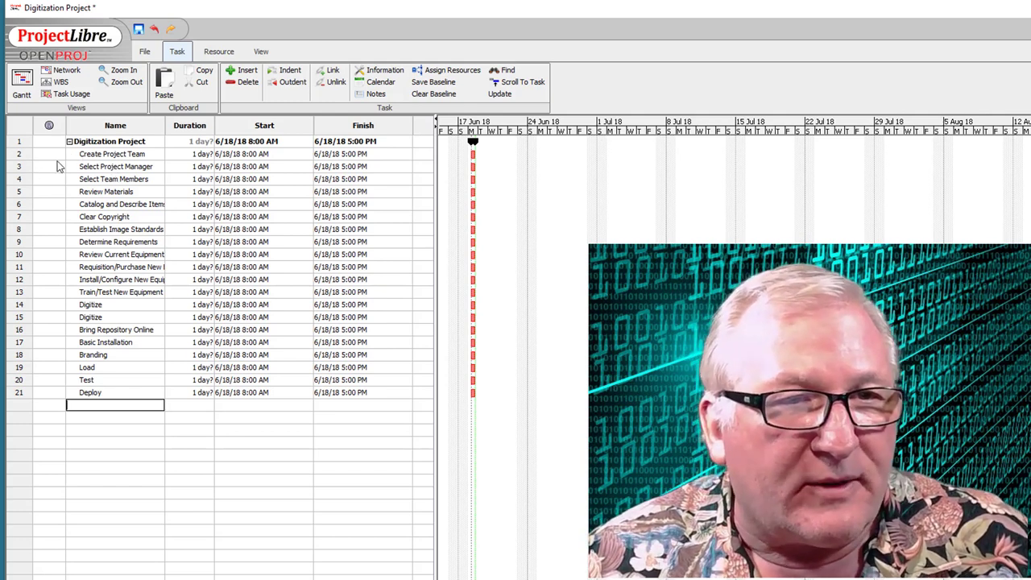
# - Indent tasks 3–4 under Create Project Team and tasks 6–8 under Review Materials
pyautogui.click(20, 168)
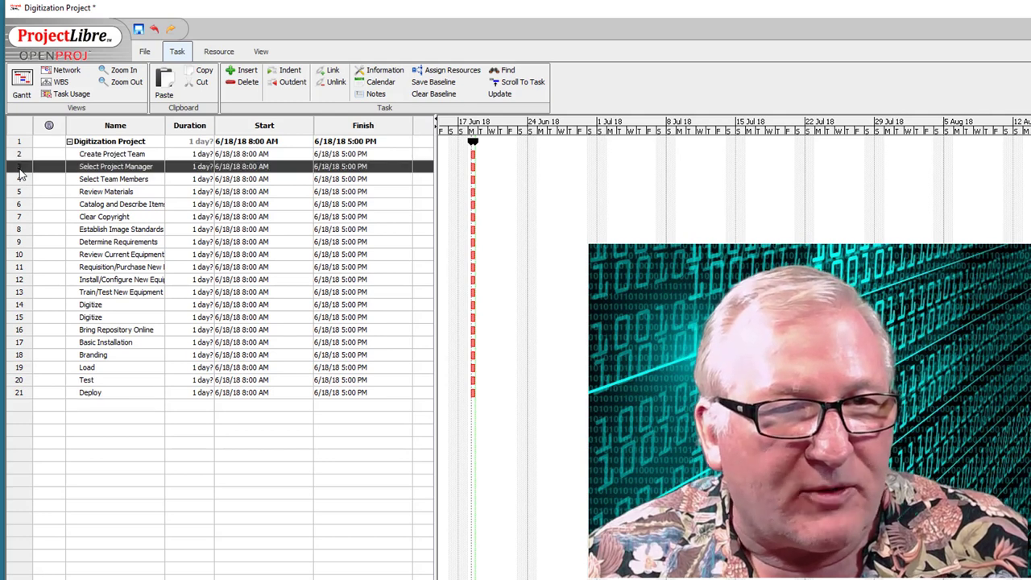
pyautogui.keyDown('shift'); pyautogui.click(19, 180); pyautogui.keyUp('shift')
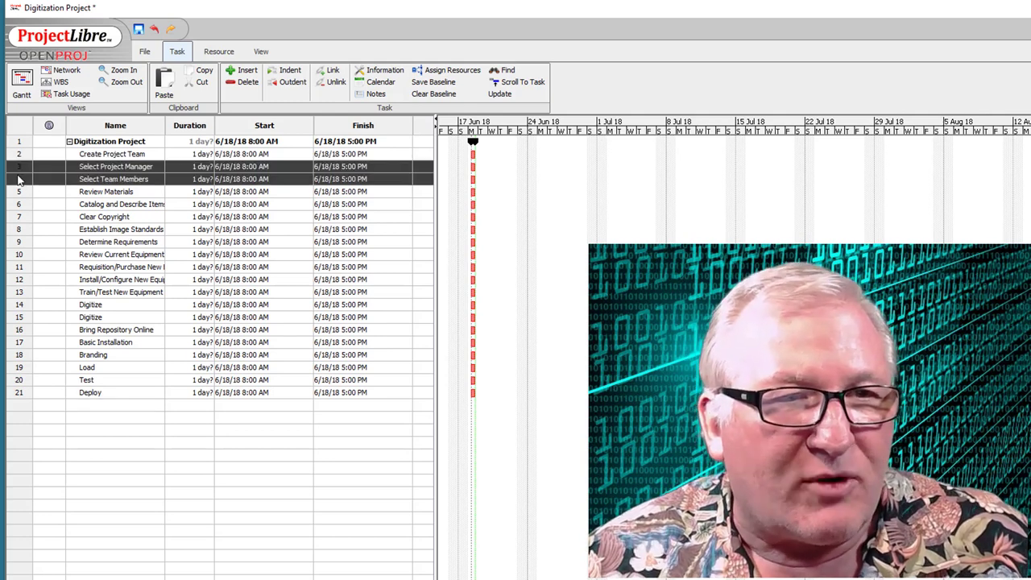
pyautogui.click(287, 73)
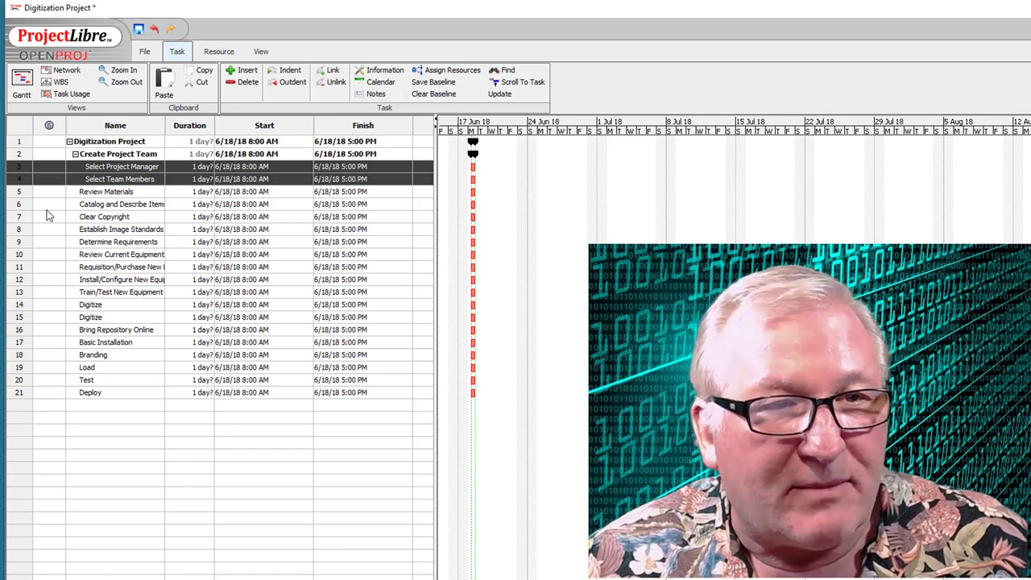
pyautogui.click(20, 206)
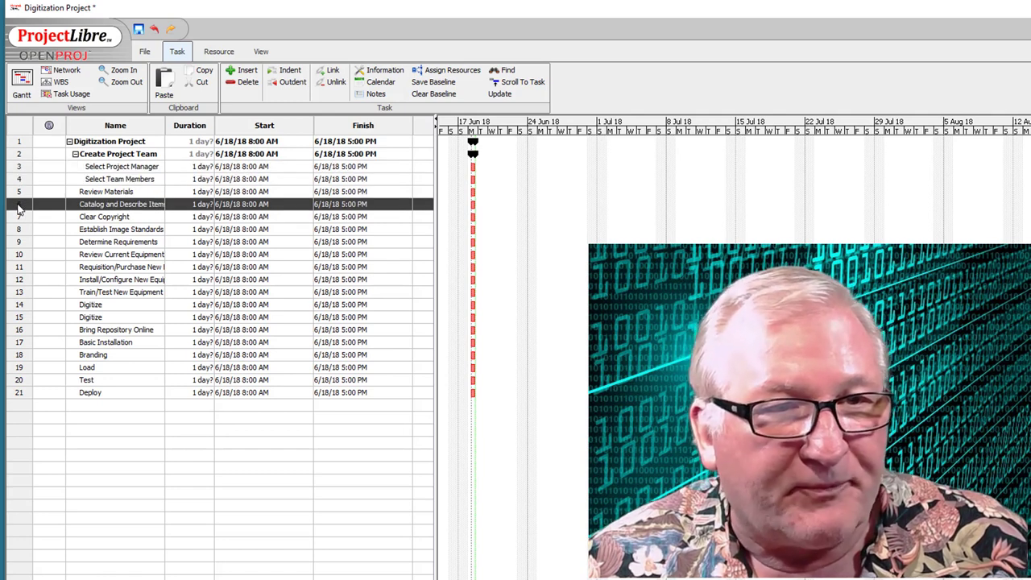
pyautogui.keyDown('shift'); pyautogui.click(18, 218); pyautogui.keyUp('shift')
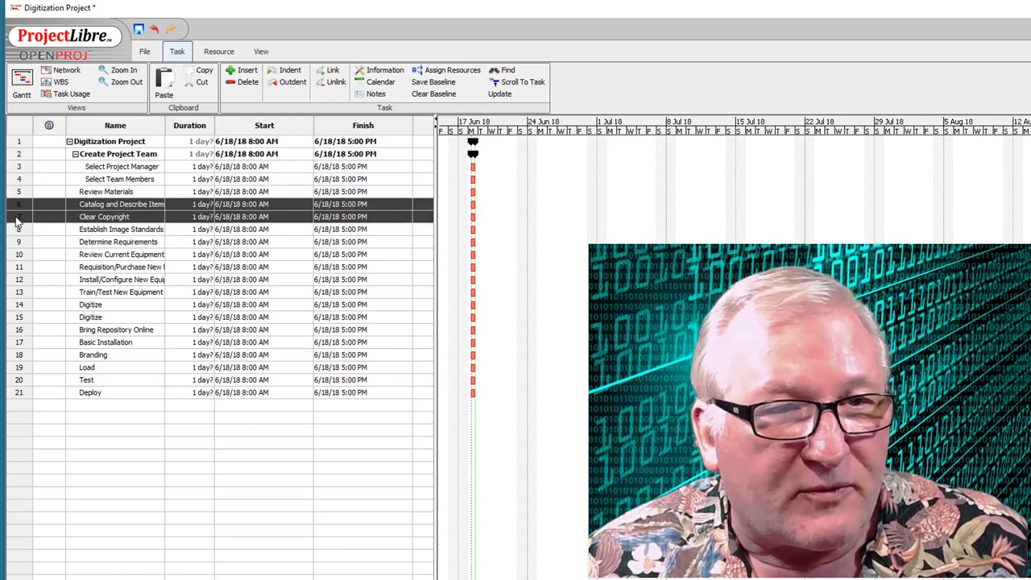
pyautogui.keyDown('shift'); pyautogui.click(16, 229); pyautogui.keyUp('shift')
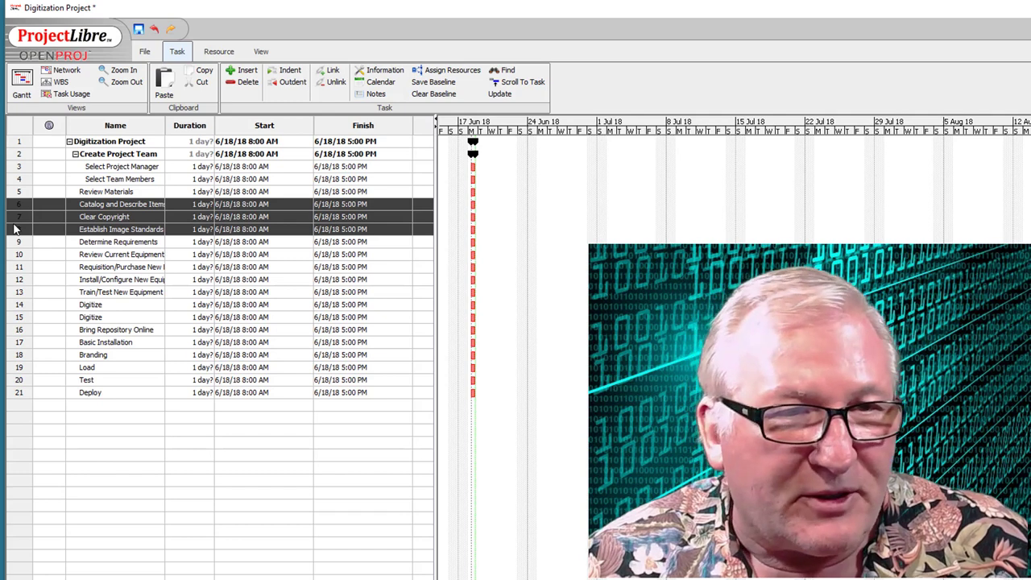
pyautogui.click(289, 70)
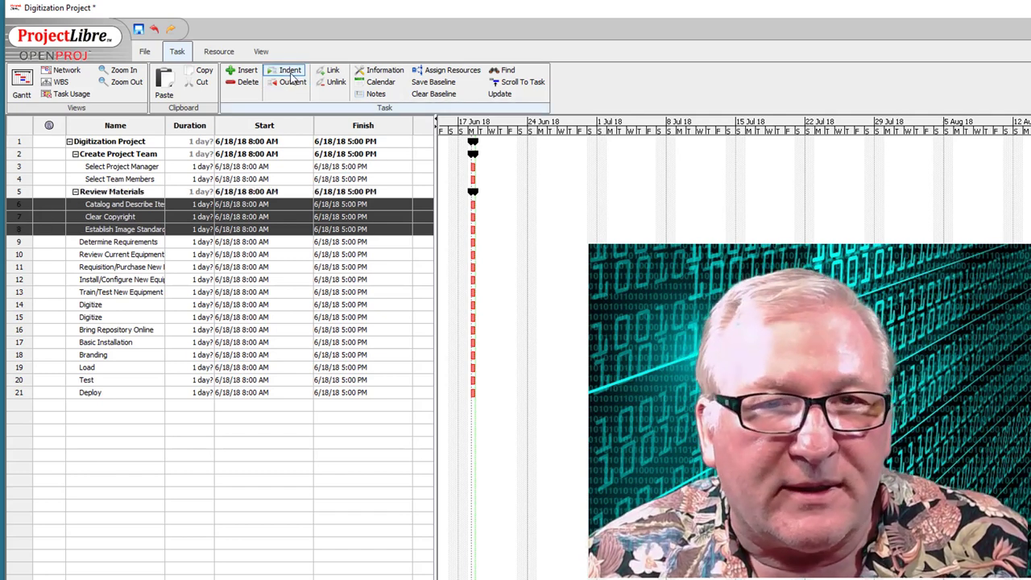
# - Nest tasks 10–13 under Determine Requirements, the second Digitize under task 14, and 17–21 under Bring Repository Online
pyautogui.click(21, 254)
pyautogui.moveTo(22, 254); pyautogui.dragTo(18, 294)
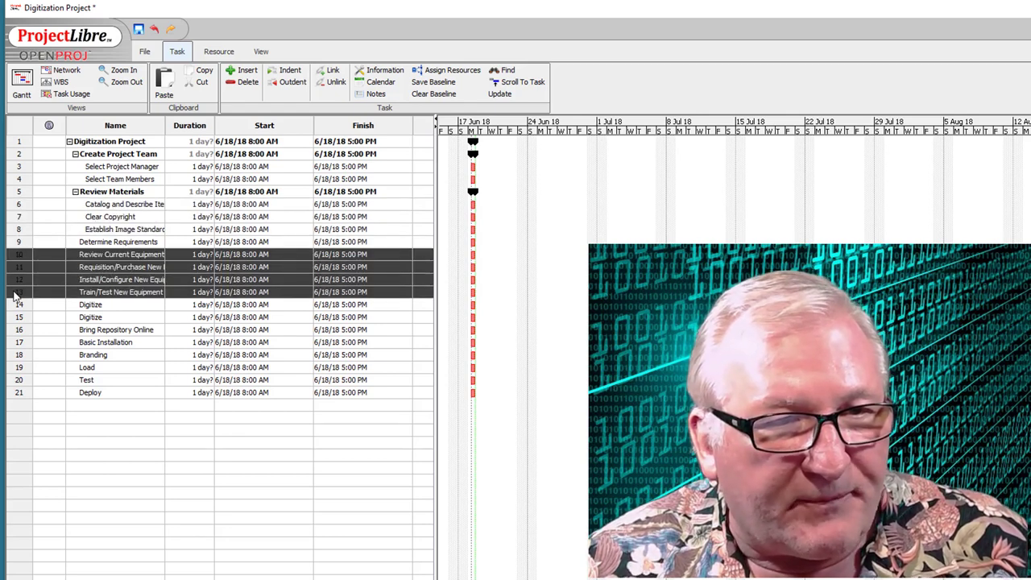
pyautogui.click(290, 71)
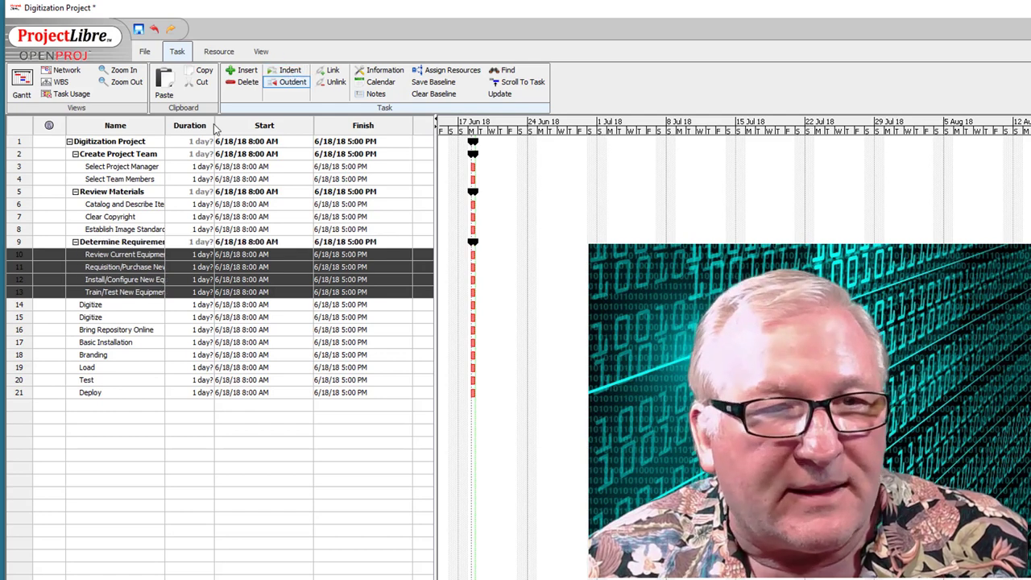
pyautogui.click(23, 319)
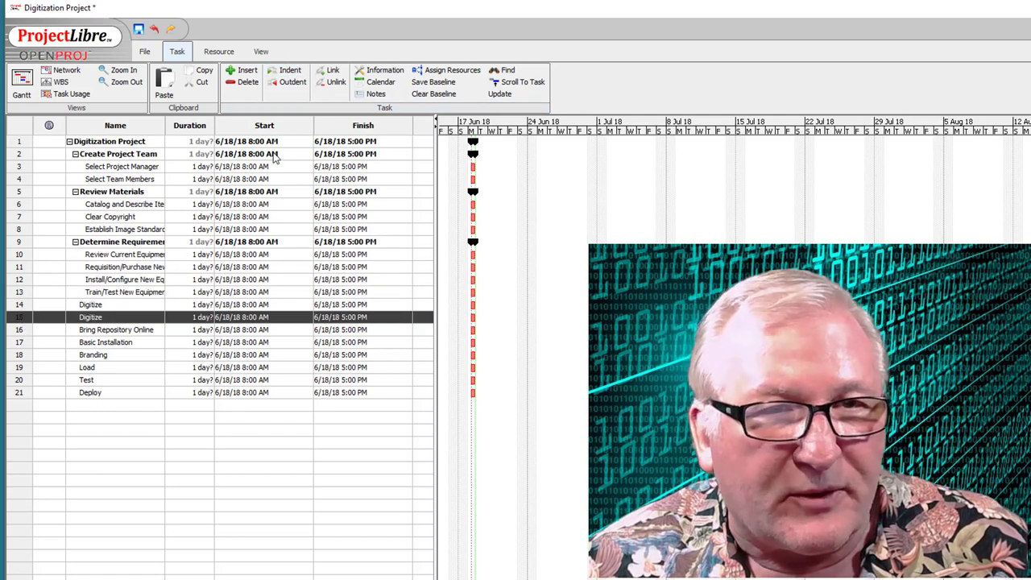
pyautogui.click(287, 72)
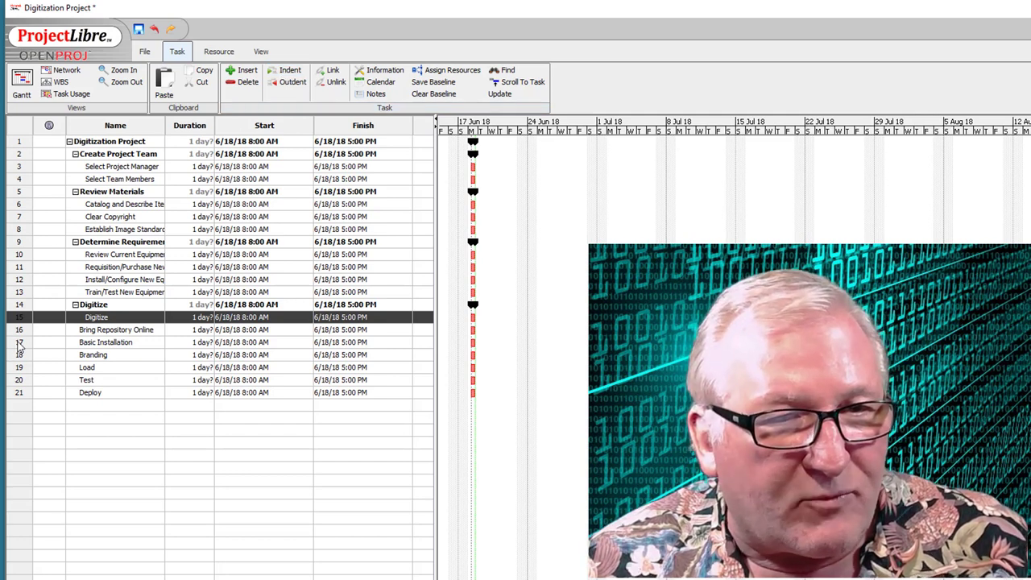
pyautogui.moveTo(19, 344); pyautogui.dragTo(12, 392)
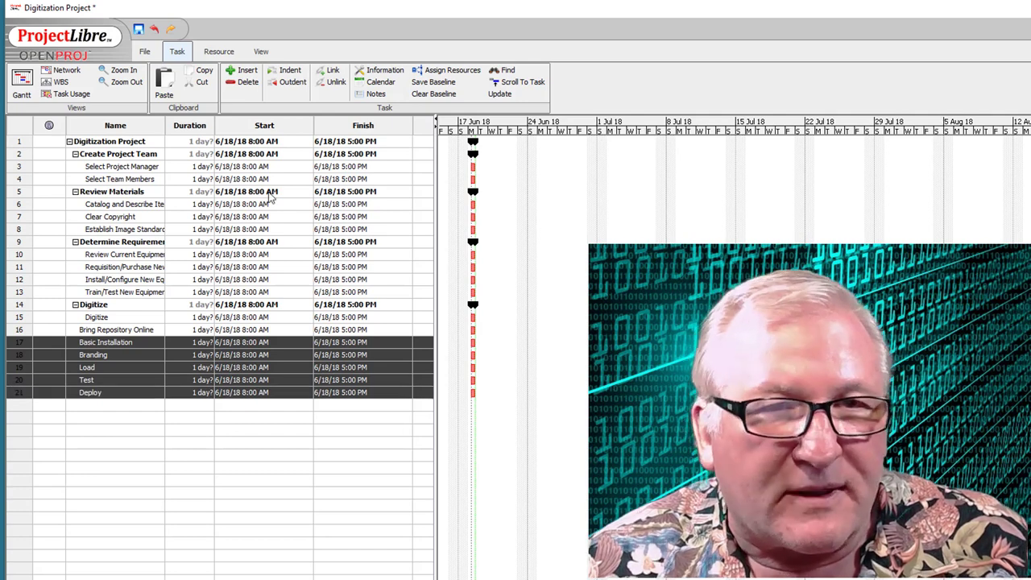
pyautogui.click(293, 72)
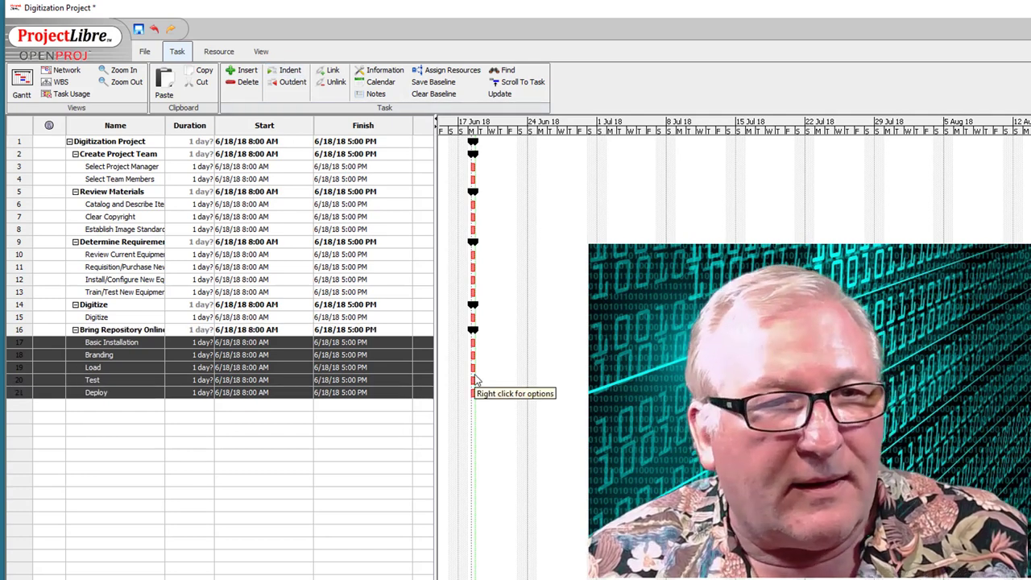
pyautogui.click(75, 154)
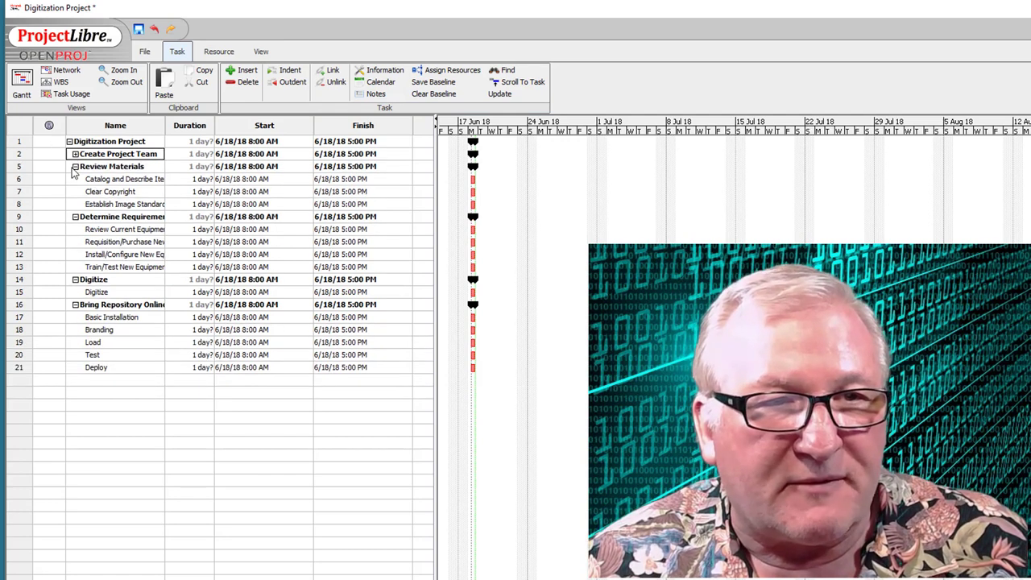
pyautogui.click(75, 166)
pyautogui.click(75, 178)
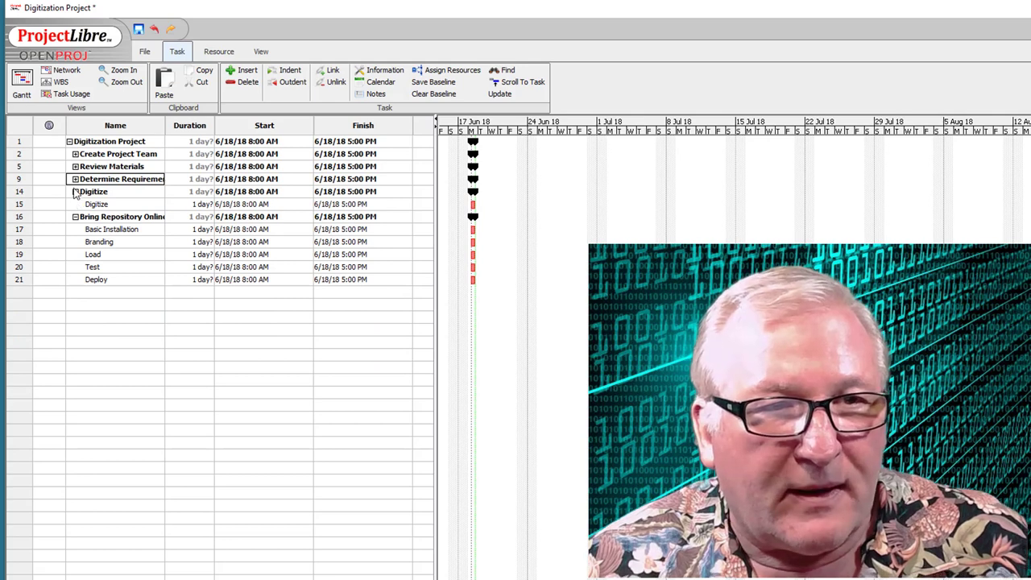
pyautogui.click(75, 191)
pyautogui.click(74, 204)
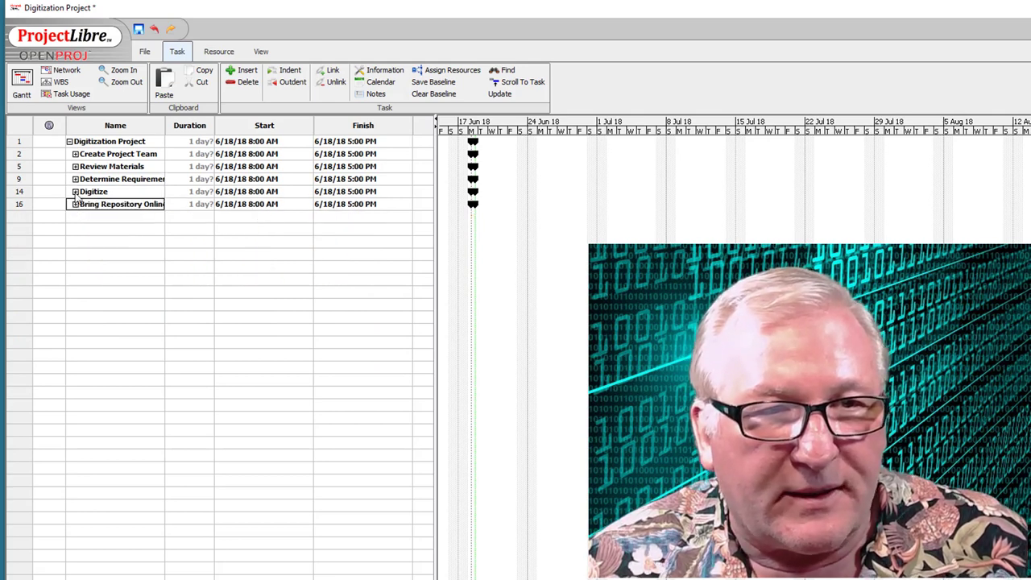
pyautogui.click(75, 179)
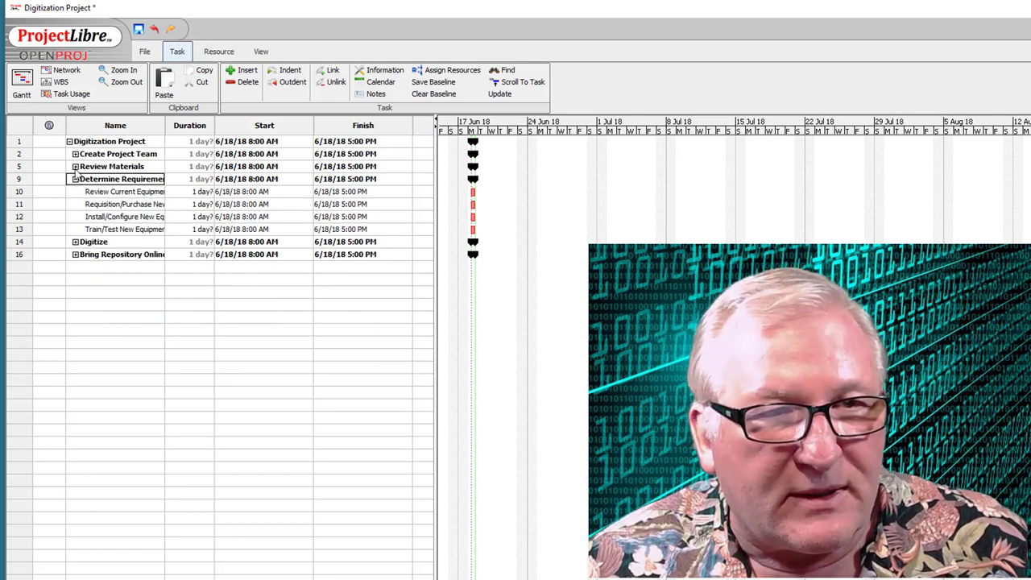
pyautogui.click(75, 166)
pyautogui.click(75, 154)
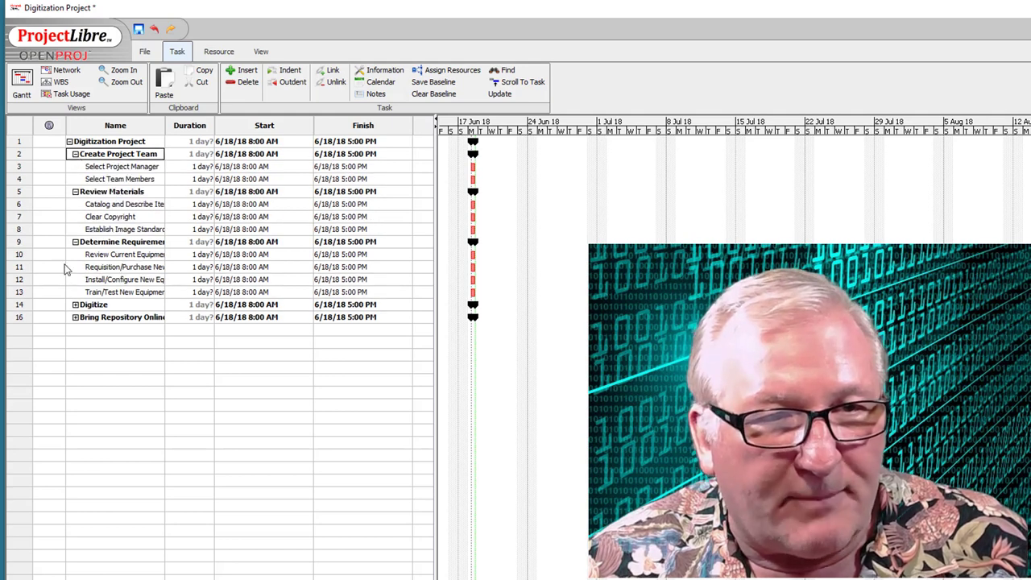
pyautogui.click(75, 304)
pyautogui.click(76, 330)
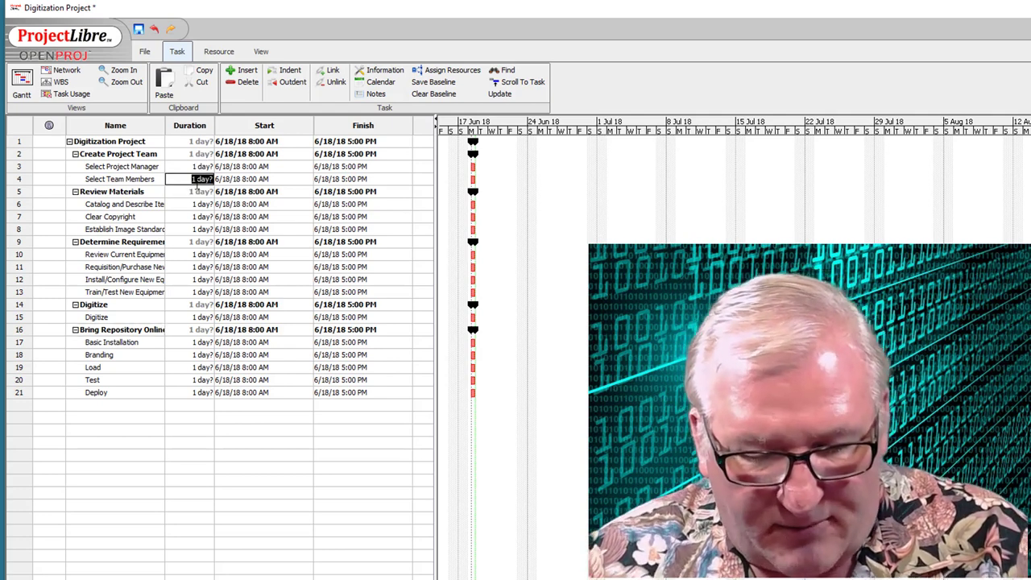
# - Set durations: Select Team Members 3 days, Catalog 1 week, Clear Copyright 2 weeks, Image Standards 3 days
pyautogui.write('3')
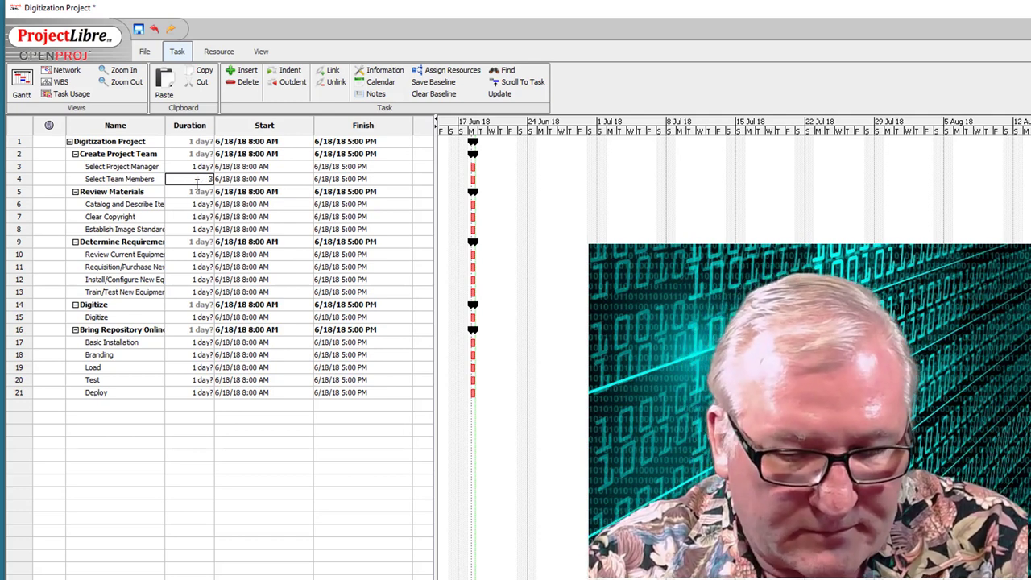
pyautogui.write(' days')
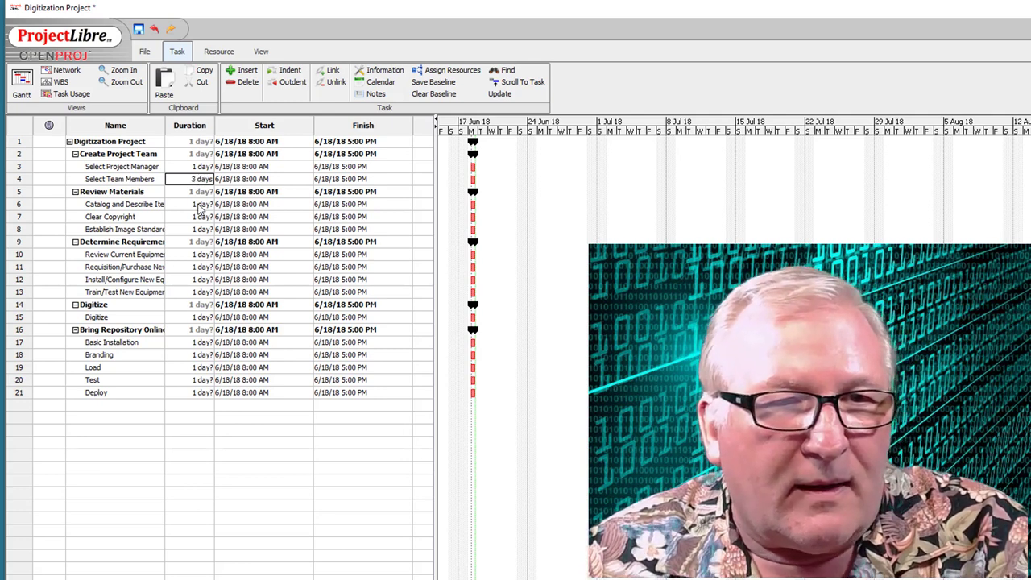
pyautogui.click(197, 205)
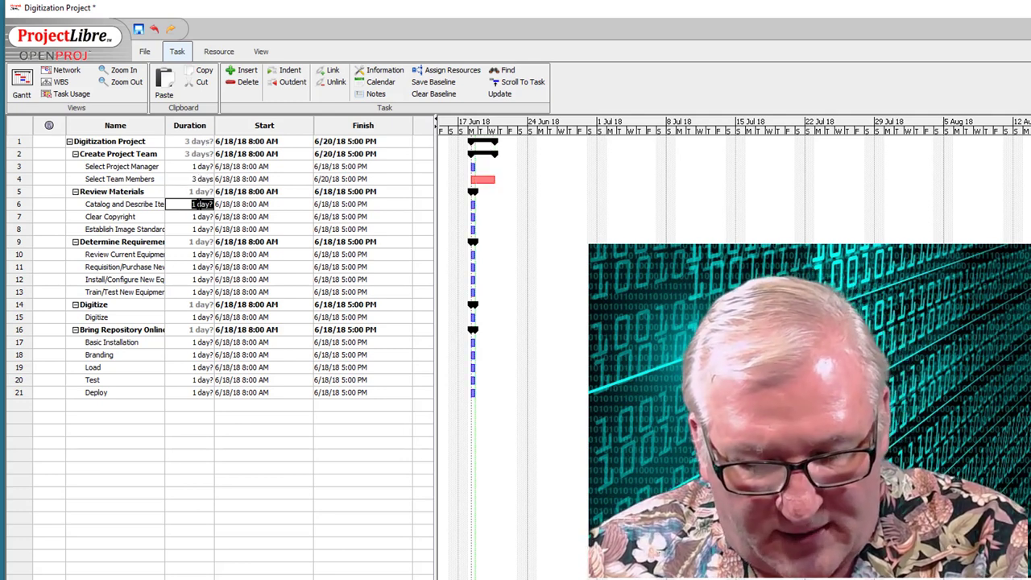
pyautogui.write('1 week')
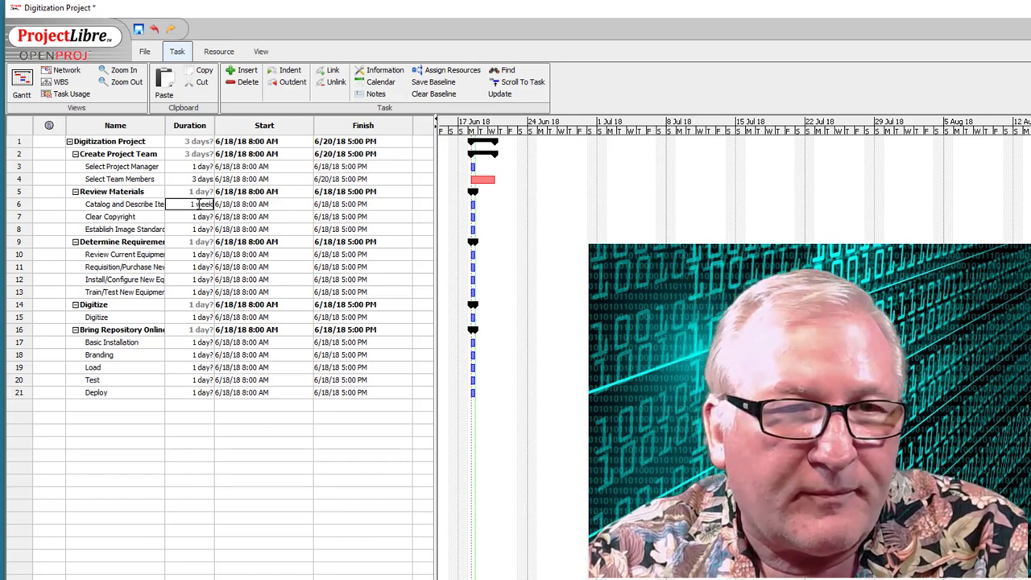
pyautogui.press('Tab')
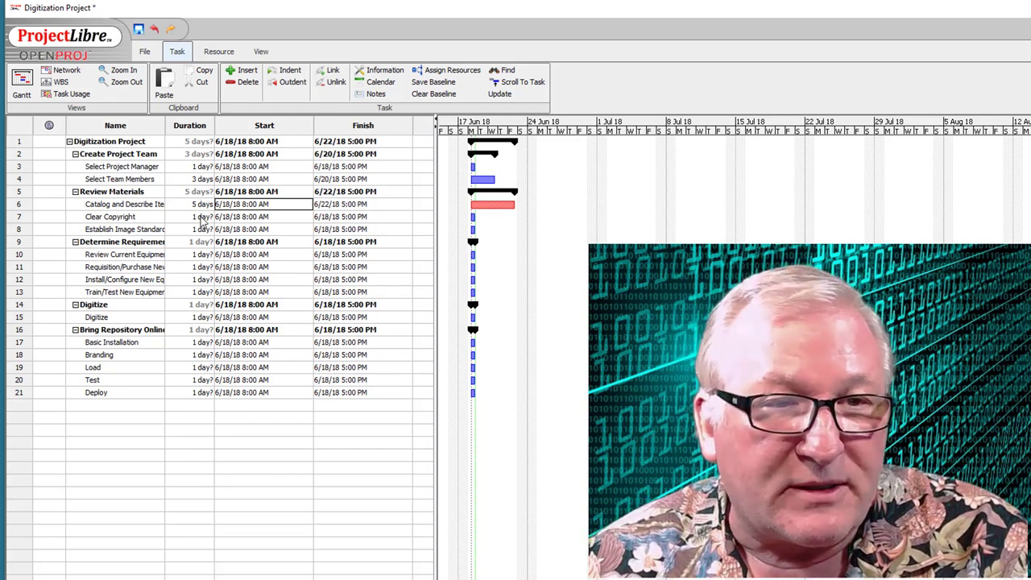
pyautogui.click(201, 216)
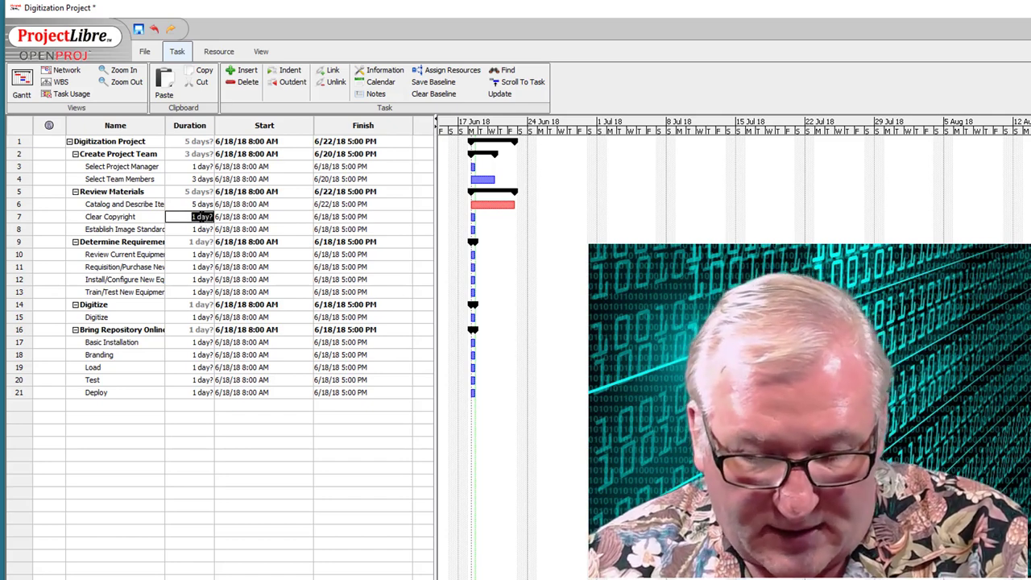
pyautogui.write('2 weeks')
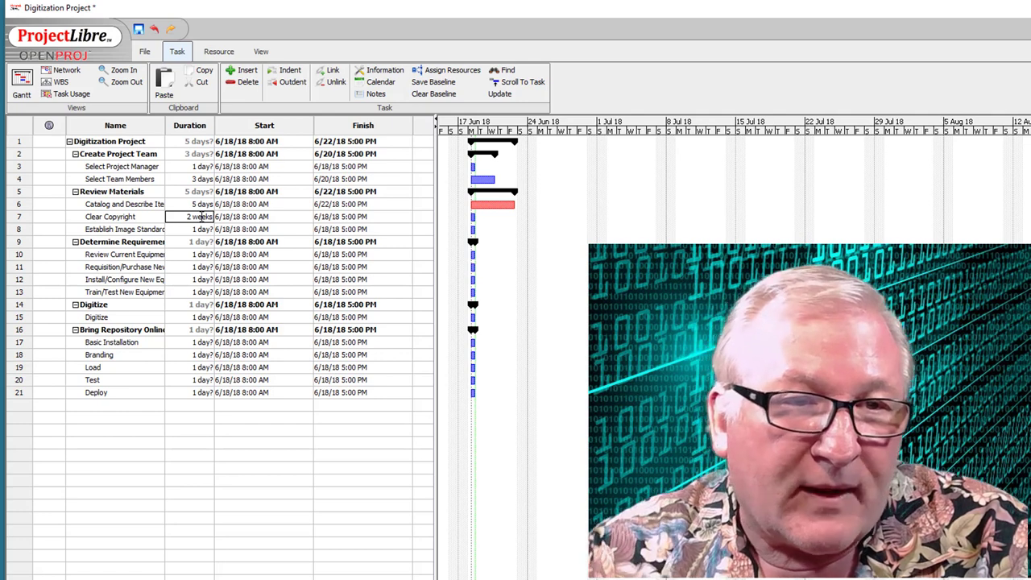
pyautogui.click(202, 229)
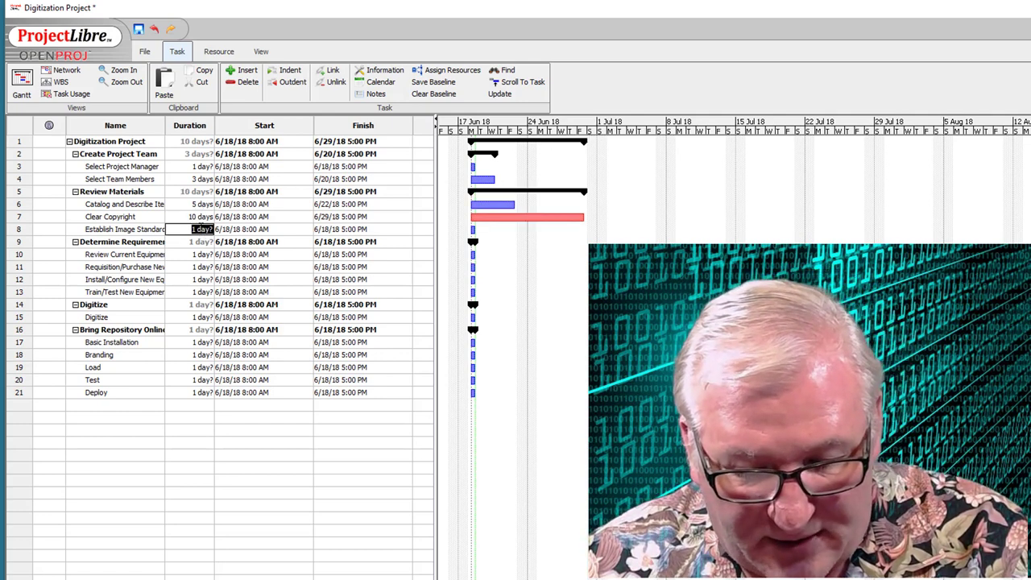
pyautogui.write('3 days')
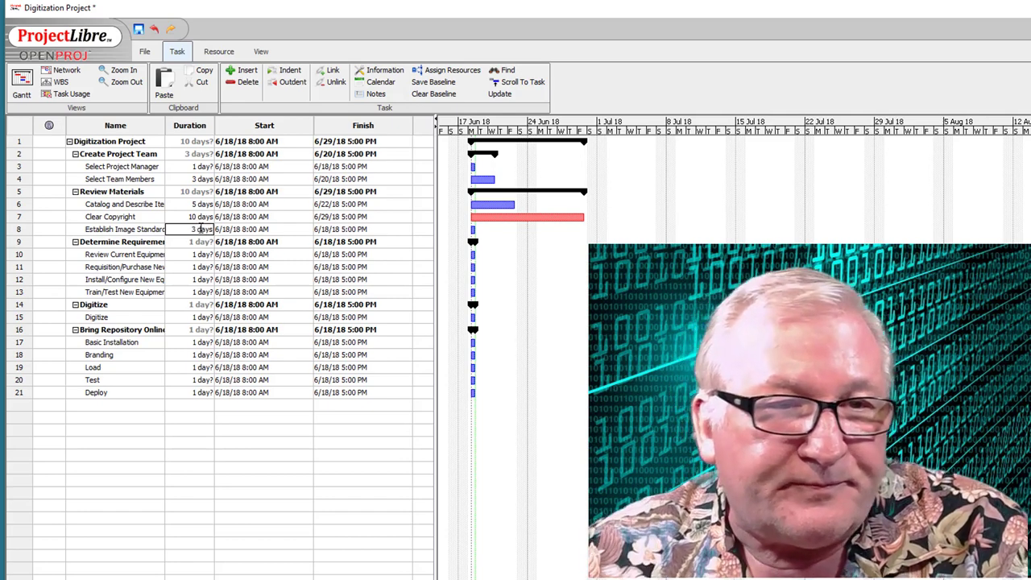
# - Enter durations of 2, 7, 3 and 5 days for the equipment tasks in rows 10–13
pyautogui.click(201, 255)
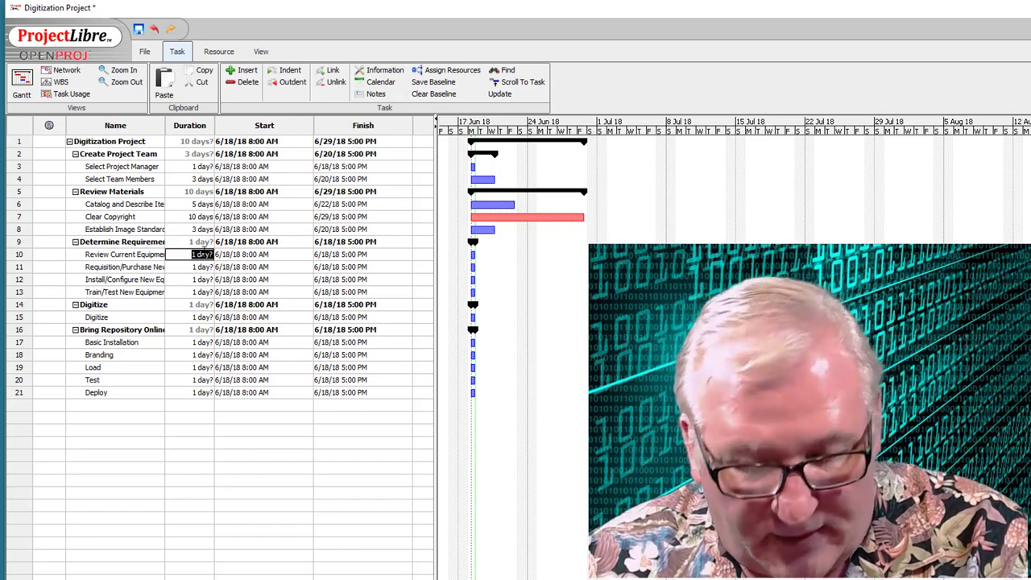
pyautogui.write('2 days')
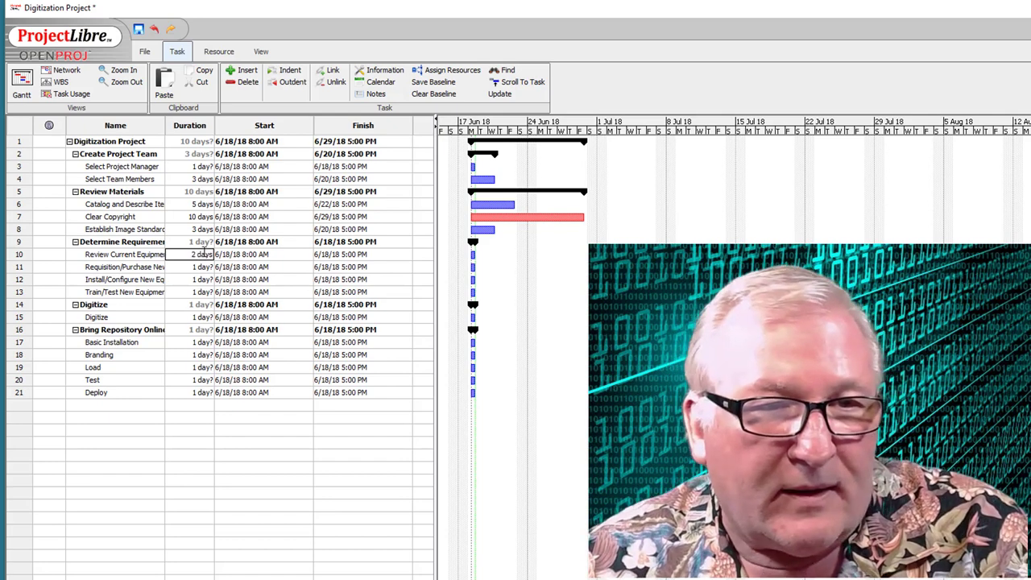
pyautogui.click(201, 267)
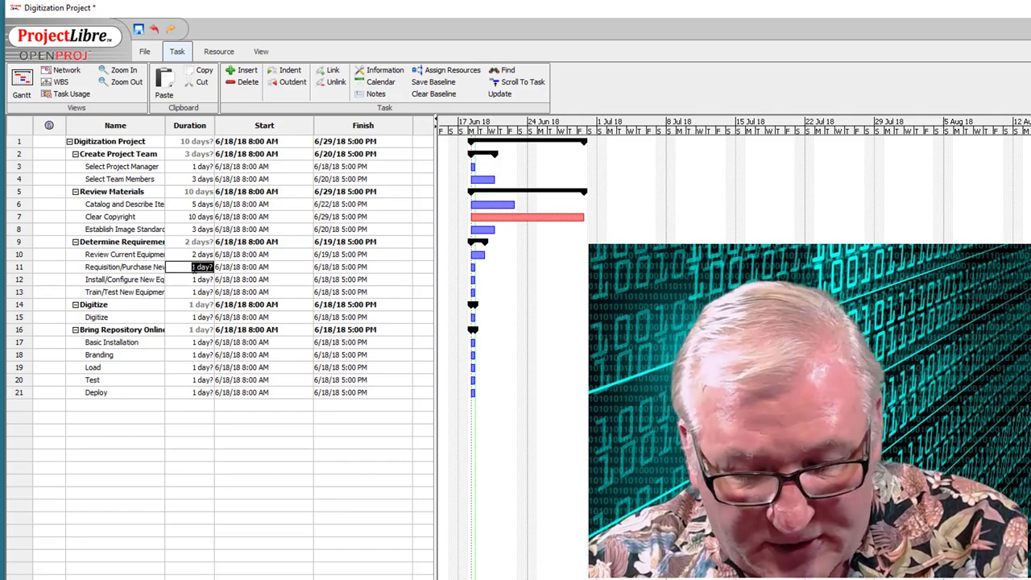
pyautogui.write('7')
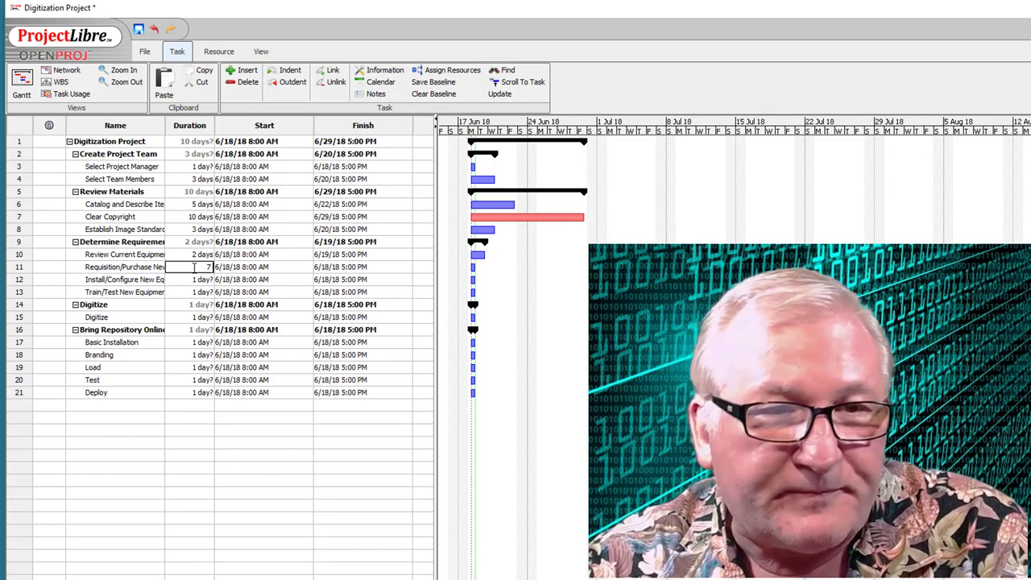
pyautogui.write(' days')
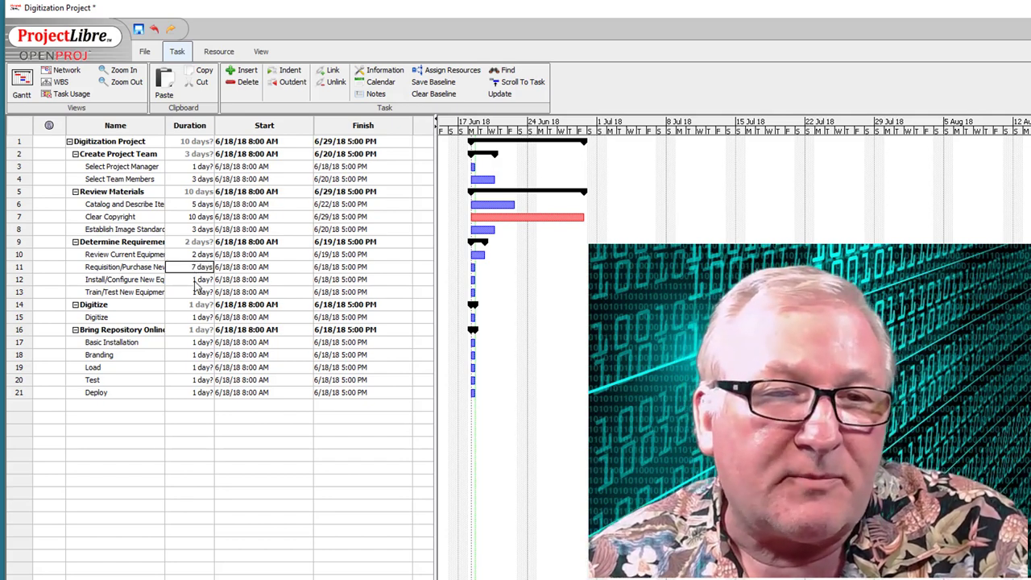
pyautogui.click(195, 279)
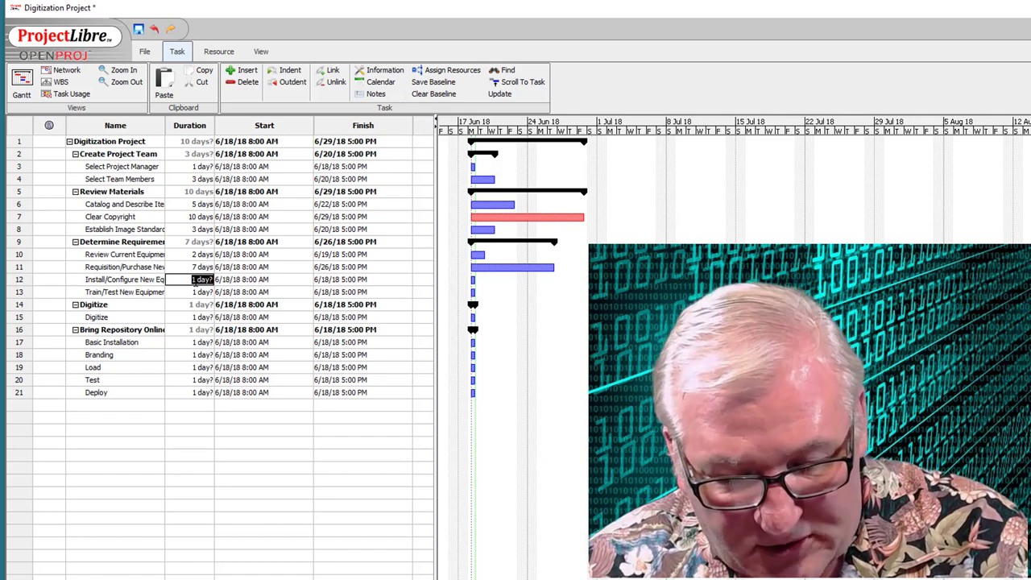
pyautogui.write('3 days')
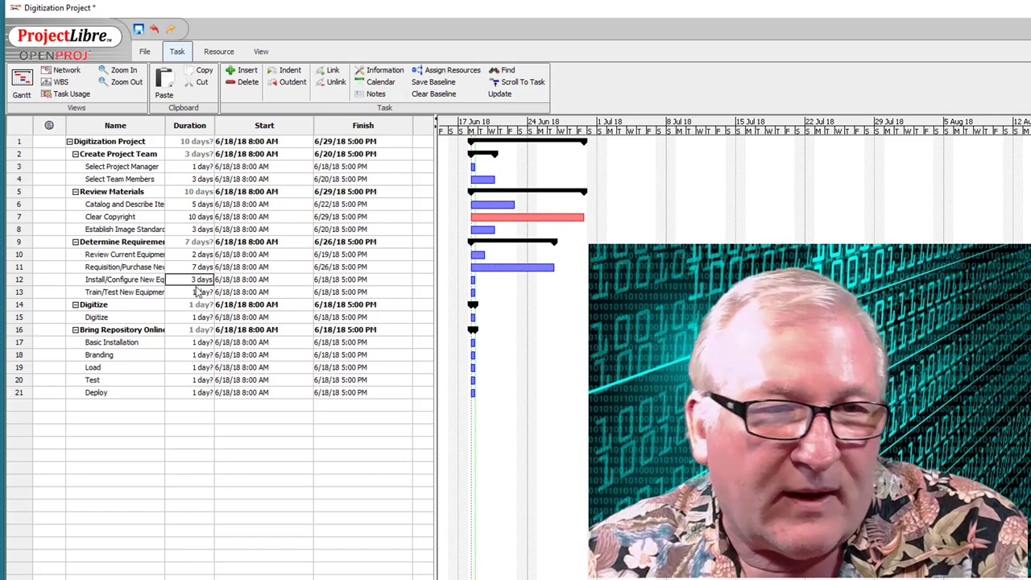
pyautogui.click(198, 293)
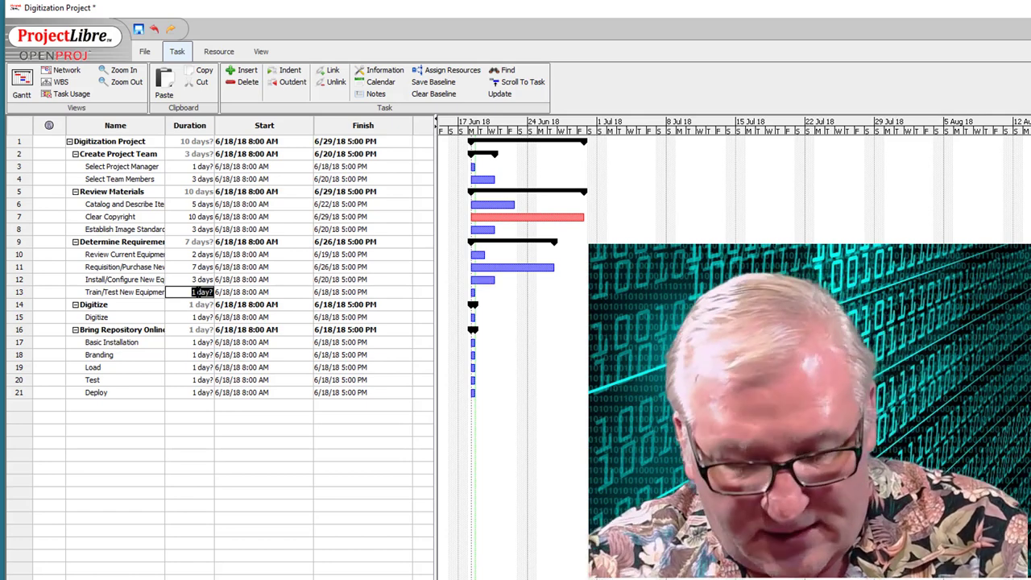
pyautogui.write('5 days')
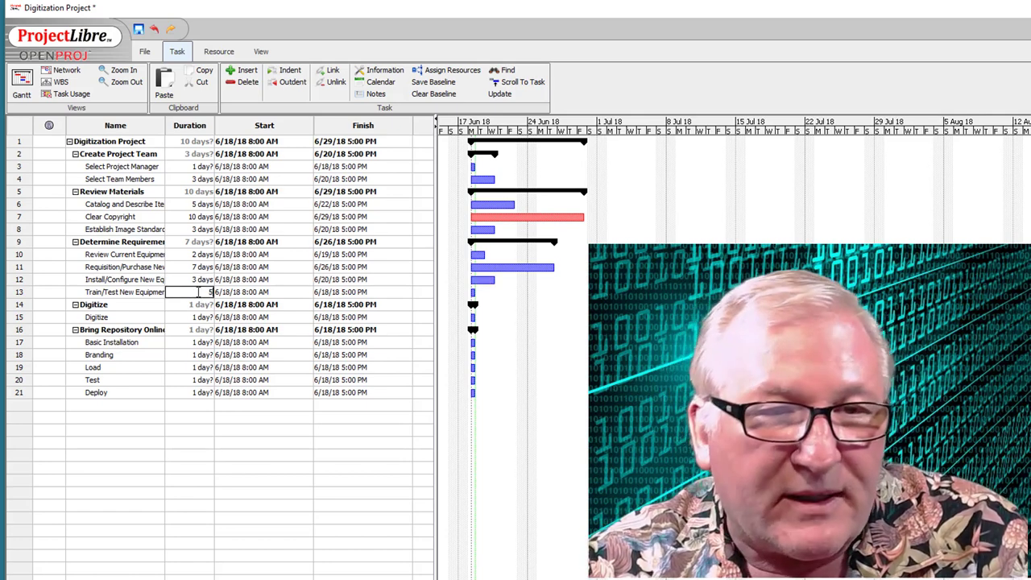
pyautogui.click(198, 318)
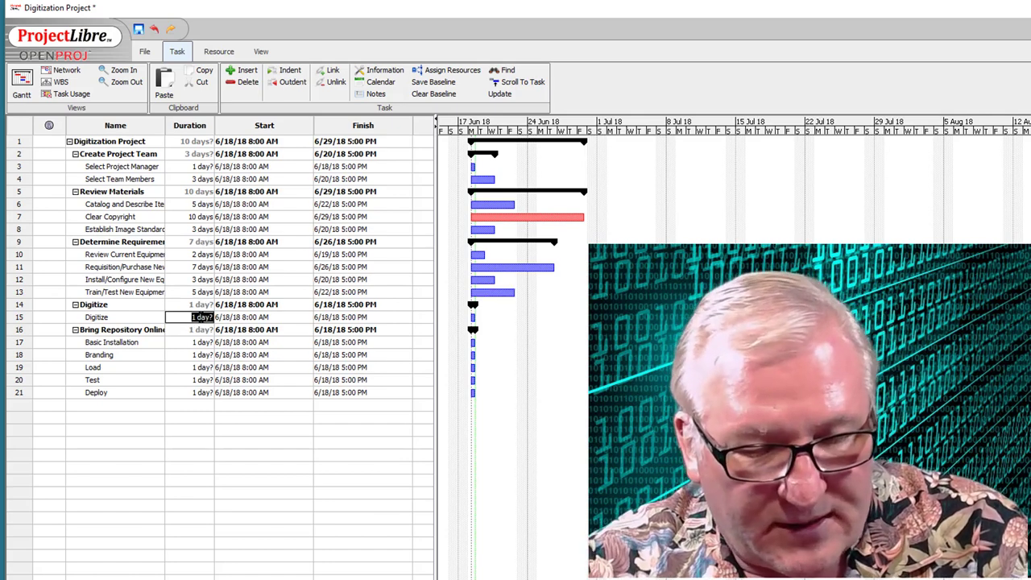
# - Give Digitize a 1 month duration and the first repository subtask 2 days
pyautogui.write('1 month')
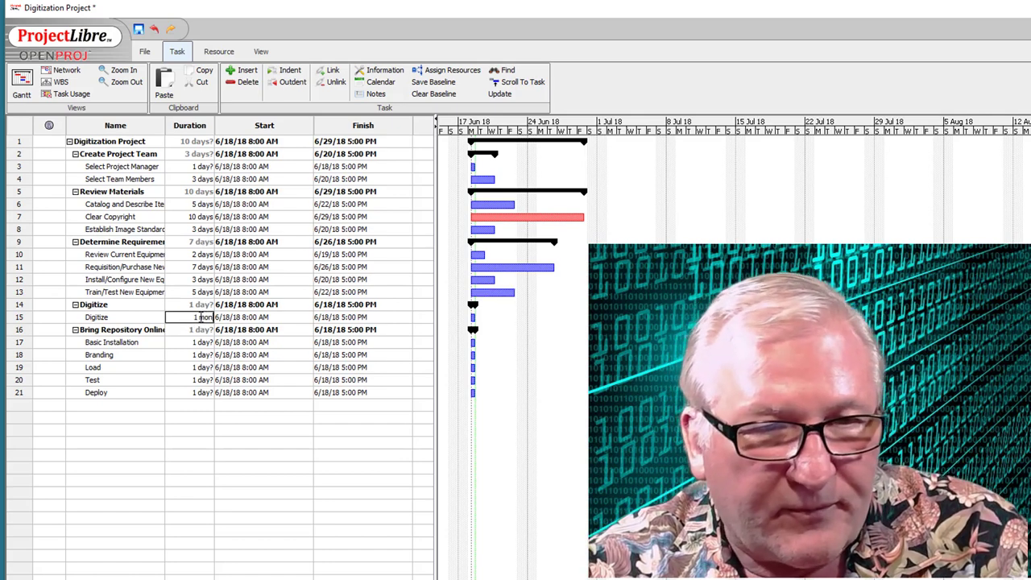
pyautogui.click(203, 342)
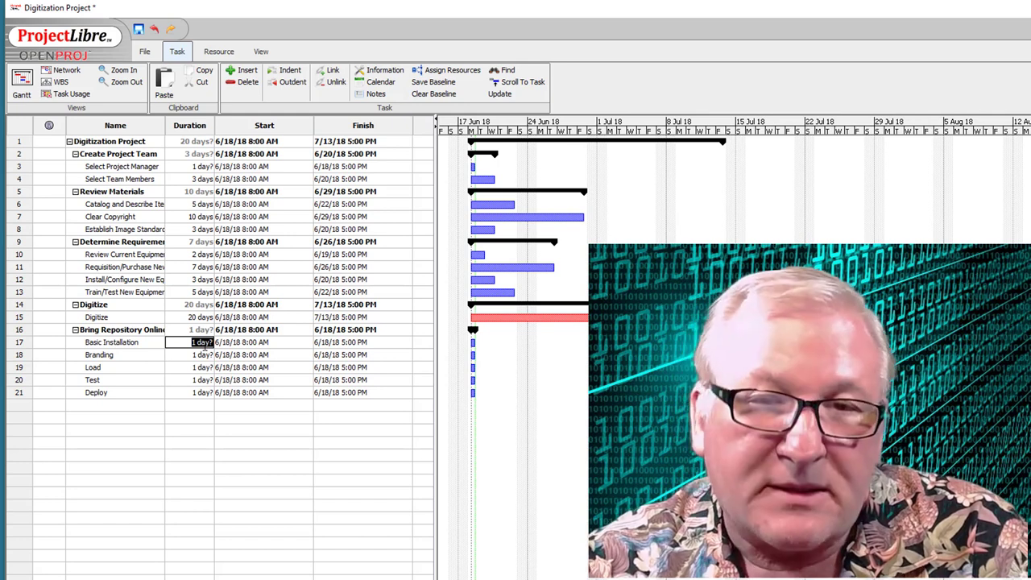
pyautogui.write('2 days')
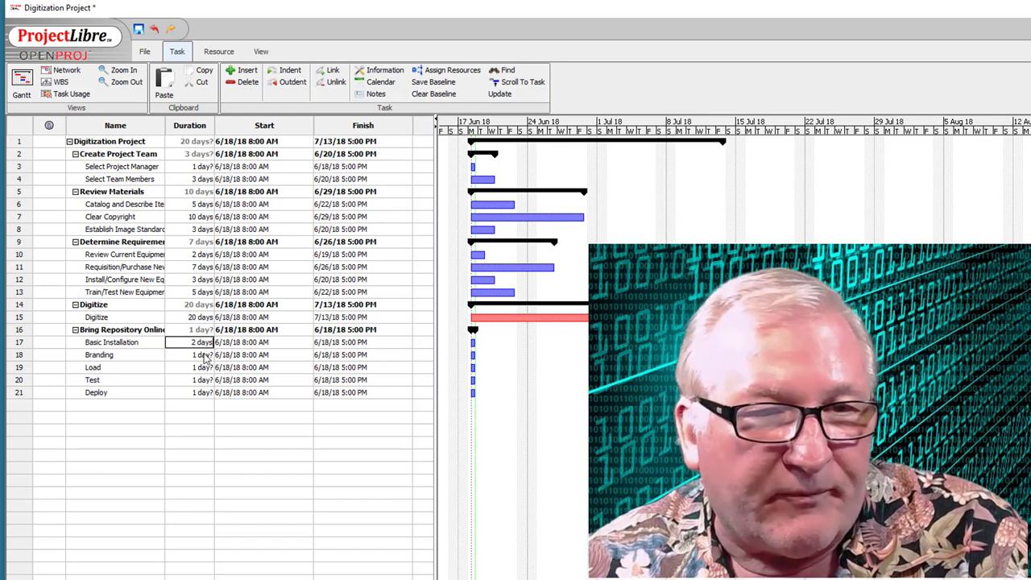
pyautogui.click(203, 354)
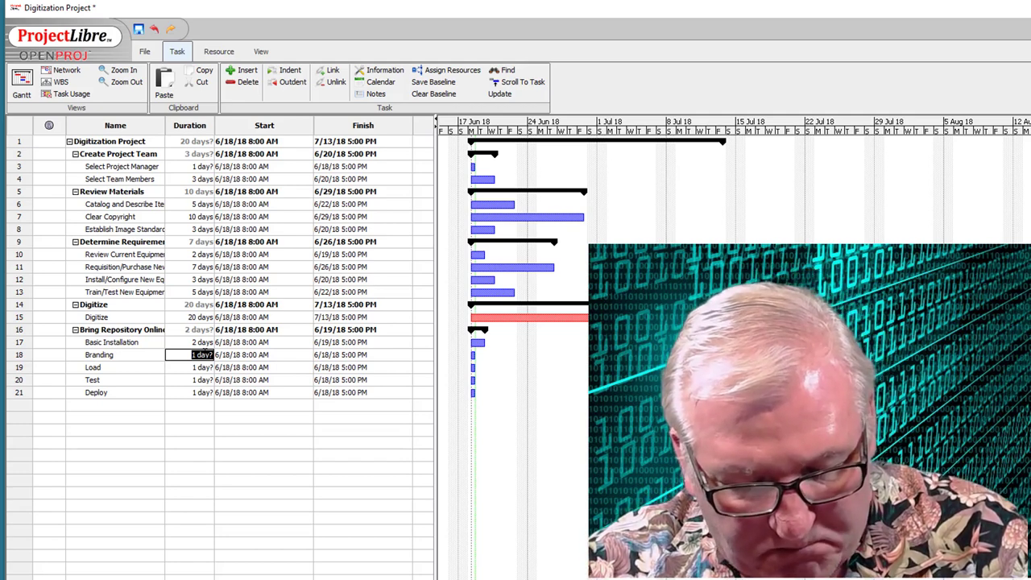
# - Set Branding to 5 days, Load to 2 weeks, Test to 5 days and Deploy to 2 days
pyautogui.write('5 days')
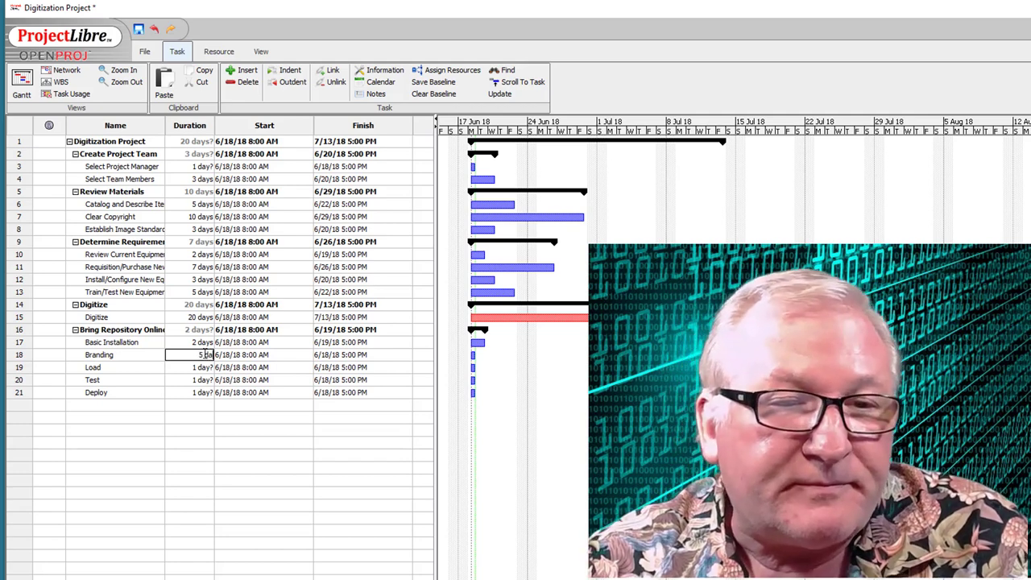
pyautogui.click(202, 367)
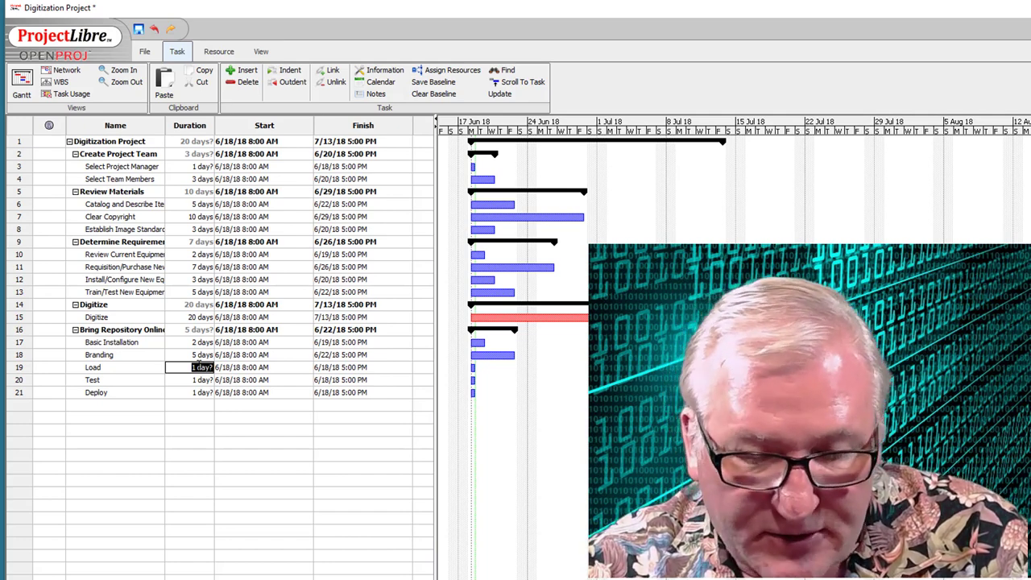
pyautogui.write('2 weeks')
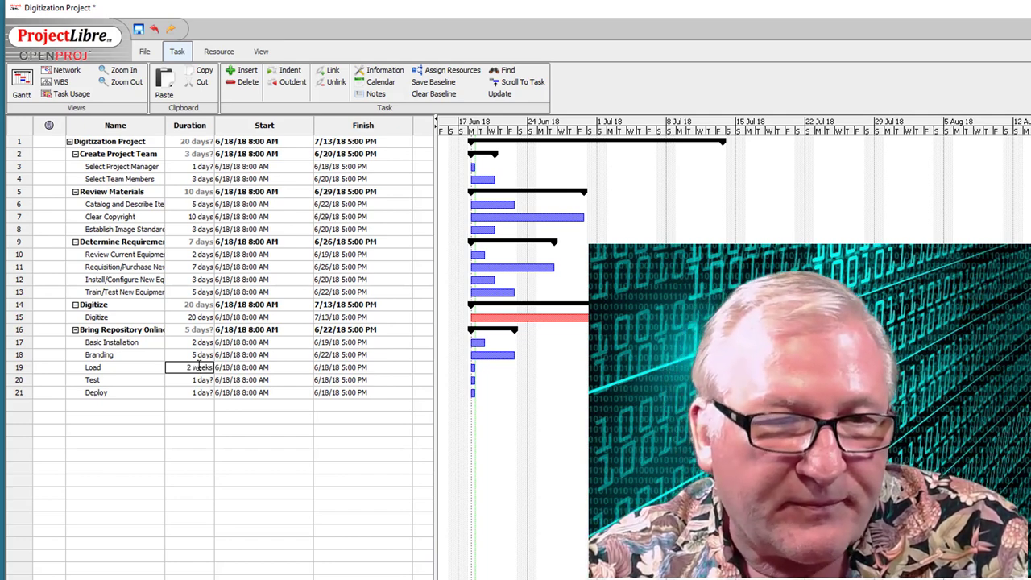
pyautogui.click(201, 381)
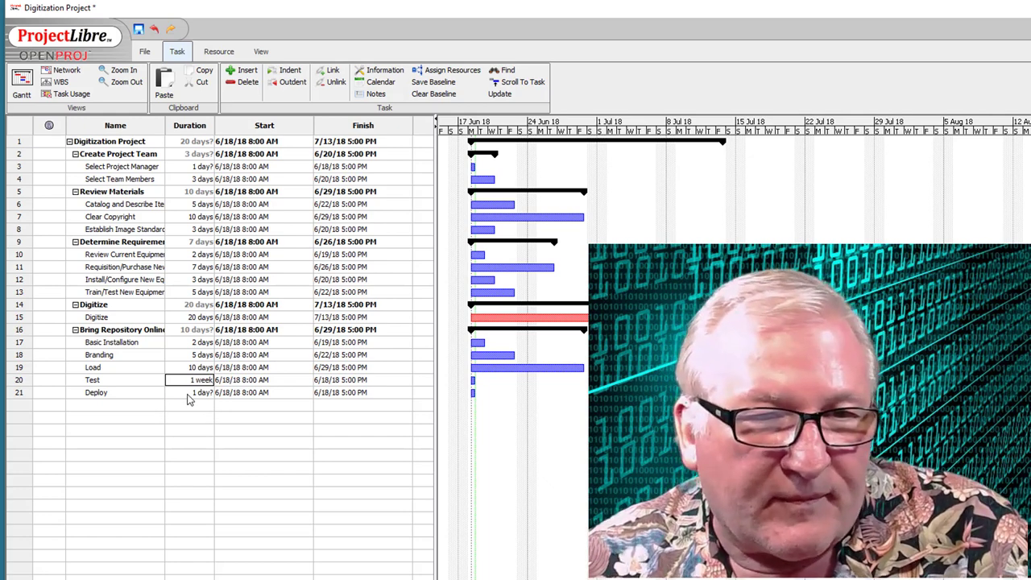
pyautogui.click(193, 393)
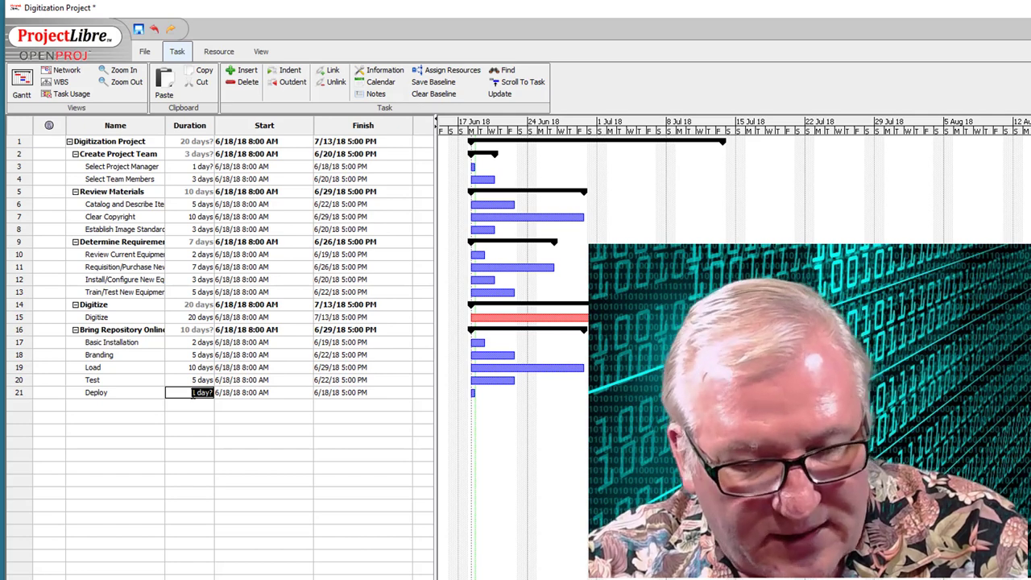
pyautogui.write('2 days')
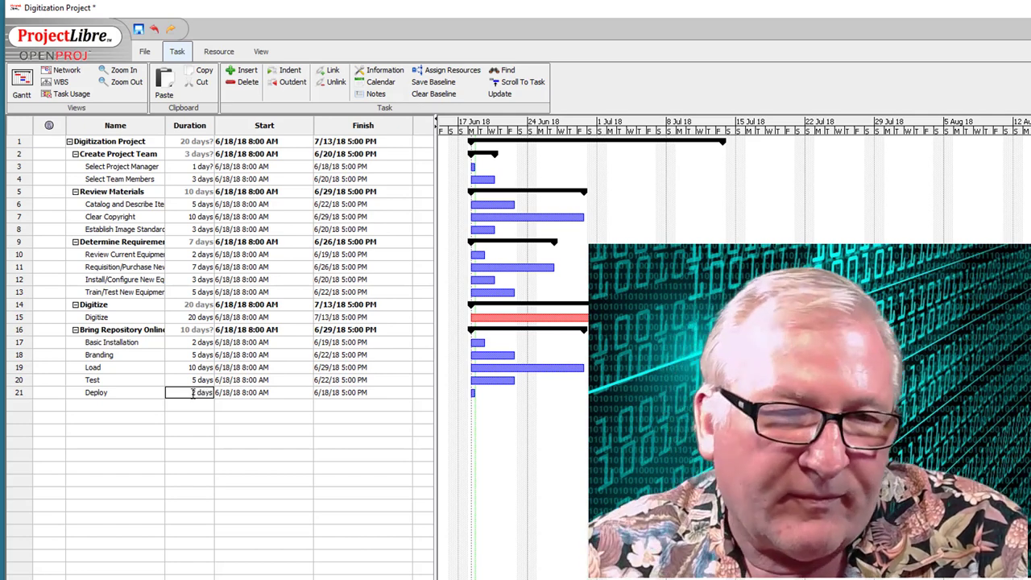
pyautogui.click(199, 406)
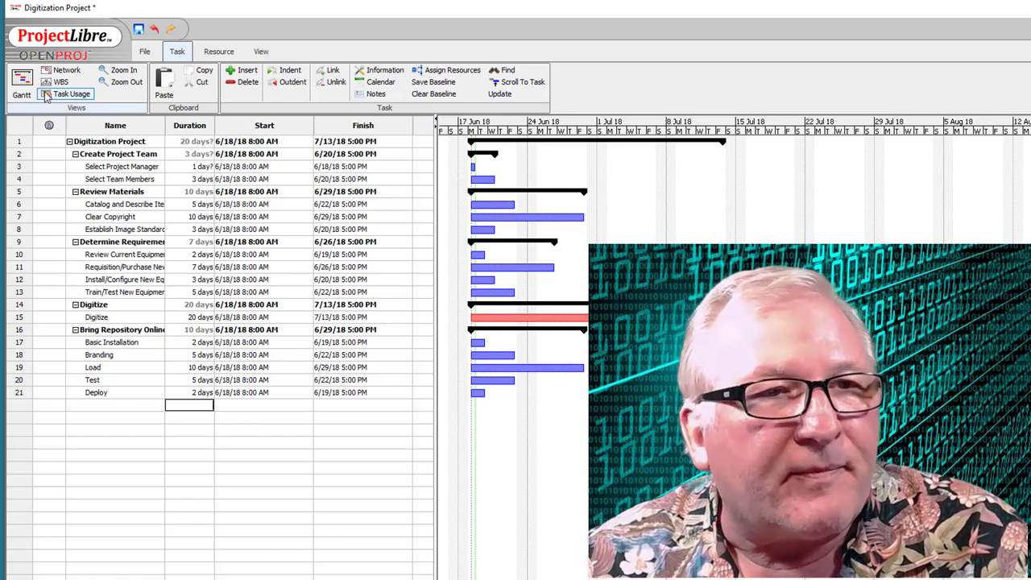
# - Save As, keeping the name Digitization Project.pod in the Unit07 folder
pyautogui.click(145, 53)
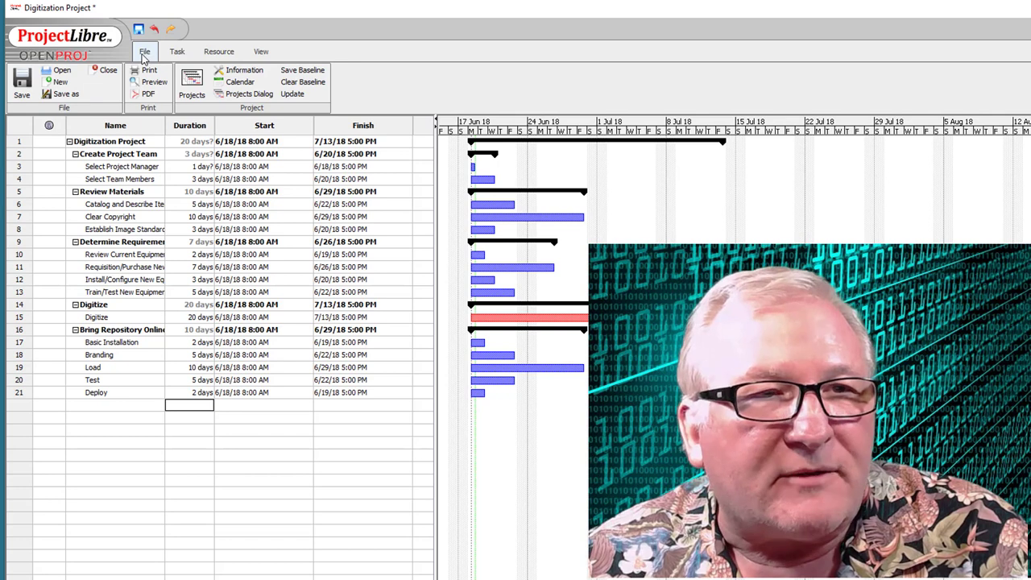
pyautogui.click(64, 95)
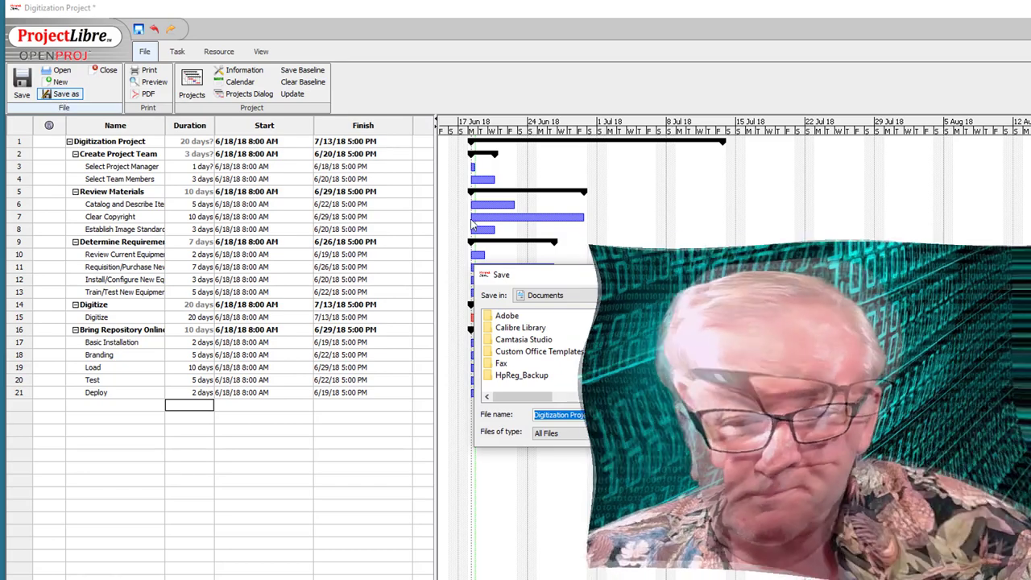
pyautogui.press('Return')
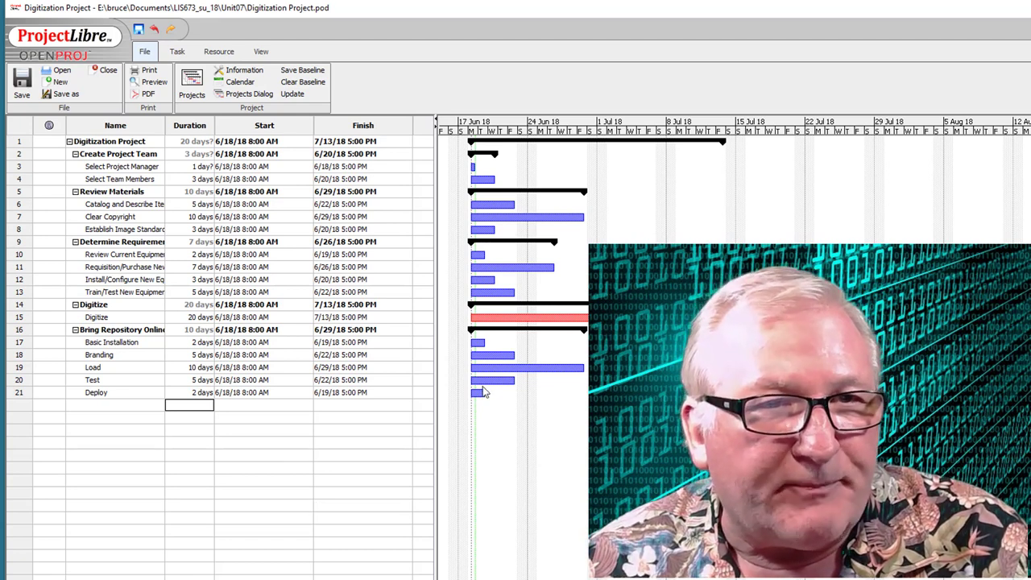
pyautogui.click(178, 51)
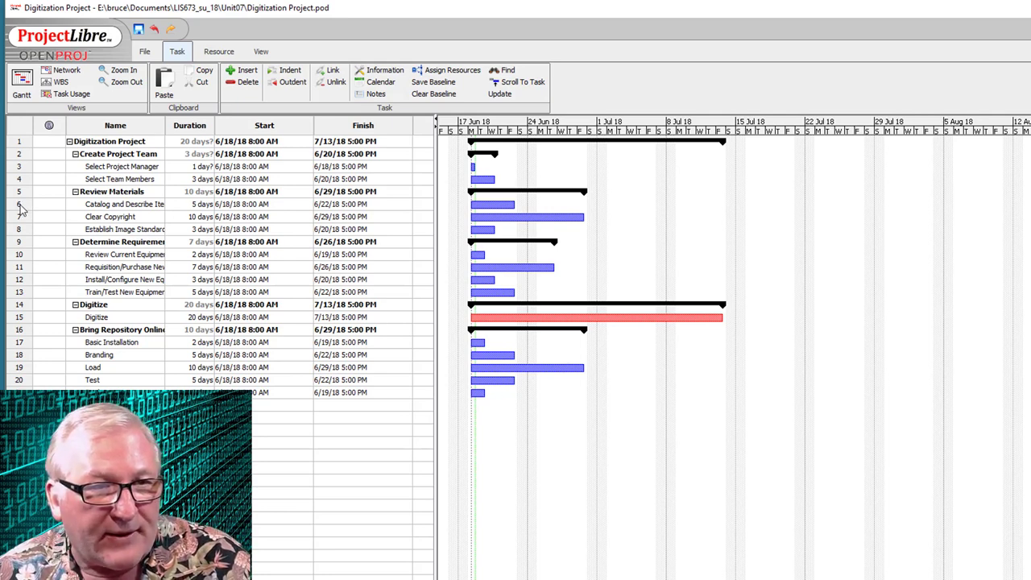
# - Link Catalog and Describe Items to Clear Copyright and open the new link's dependency settings
pyautogui.moveTo(22, 208); pyautogui.dragTo(21, 219)
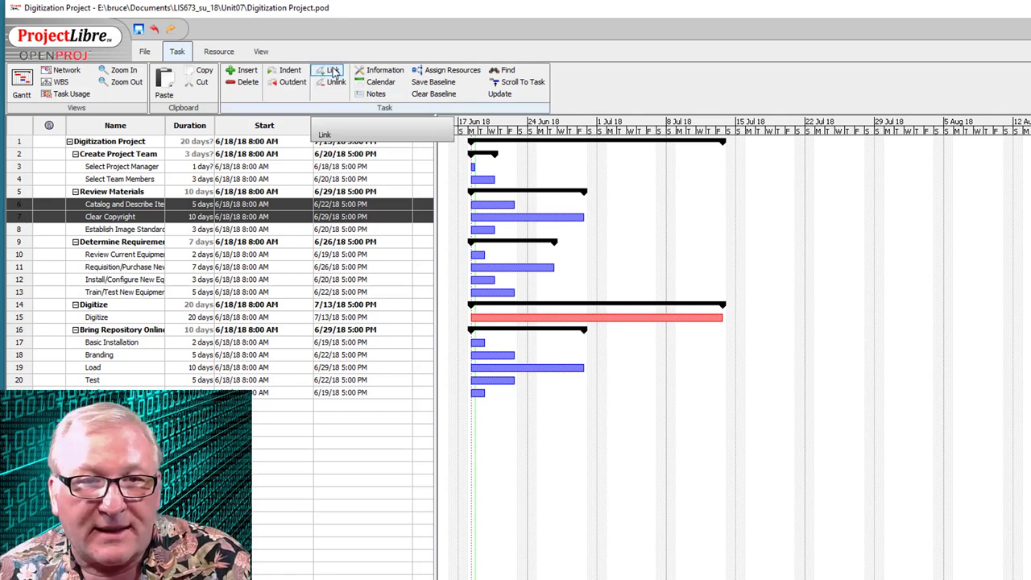
pyautogui.click(333, 71)
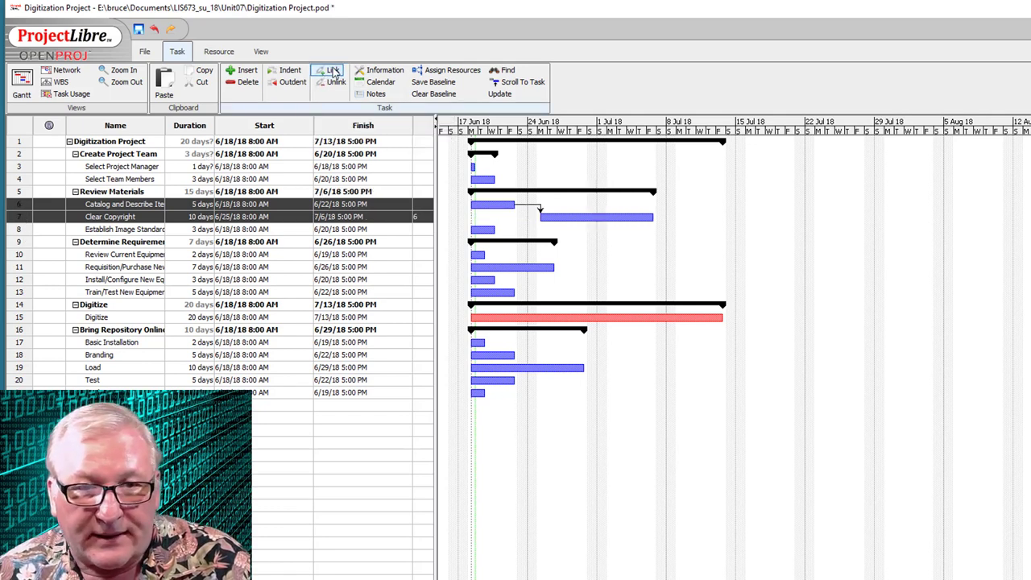
pyautogui.doubleClick(528, 205)
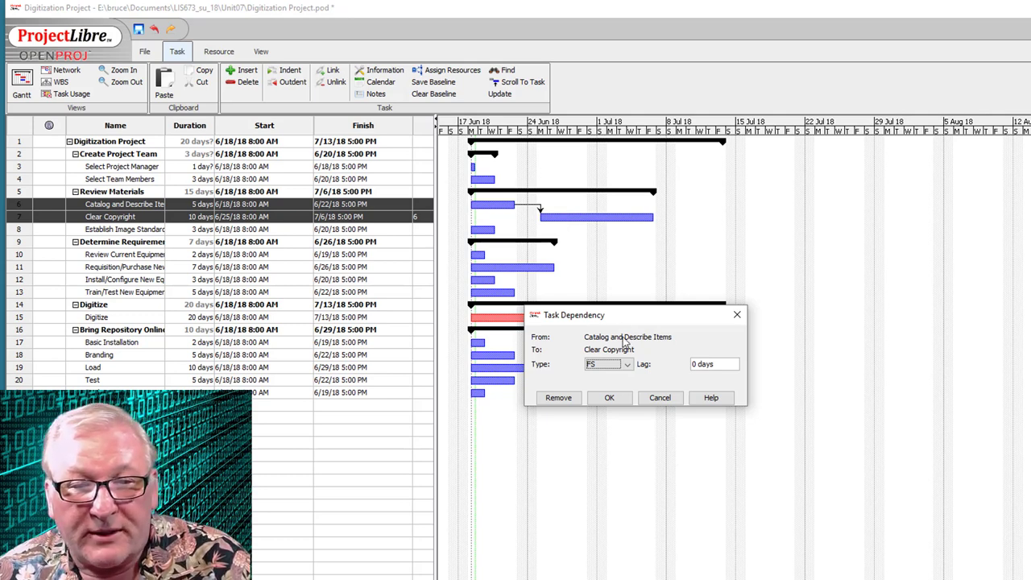
# - Change the Catalog-to-Clear Copyright dependency type to FF (finish-to-finish)
pyautogui.click(627, 366)
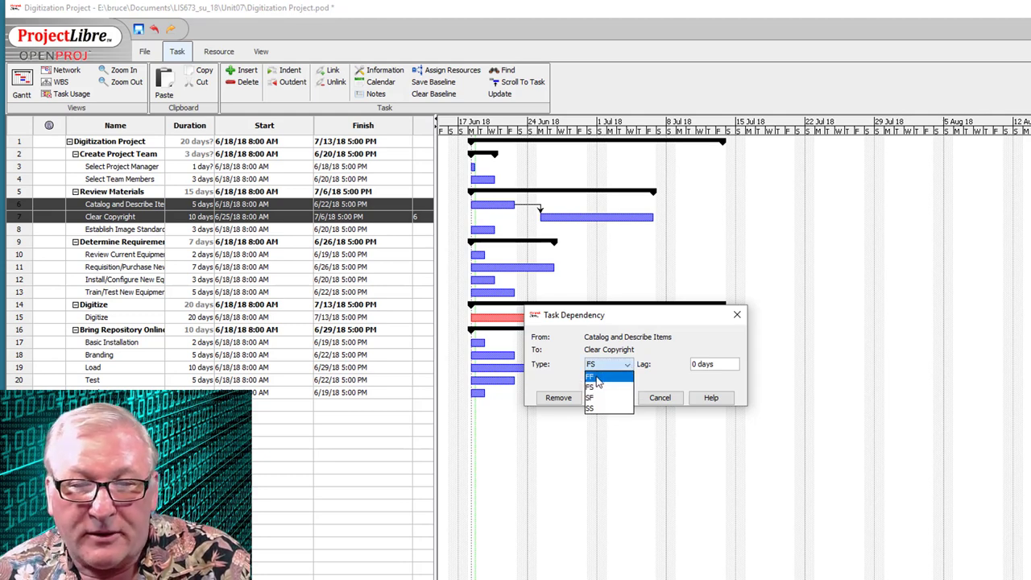
pyautogui.click(597, 382)
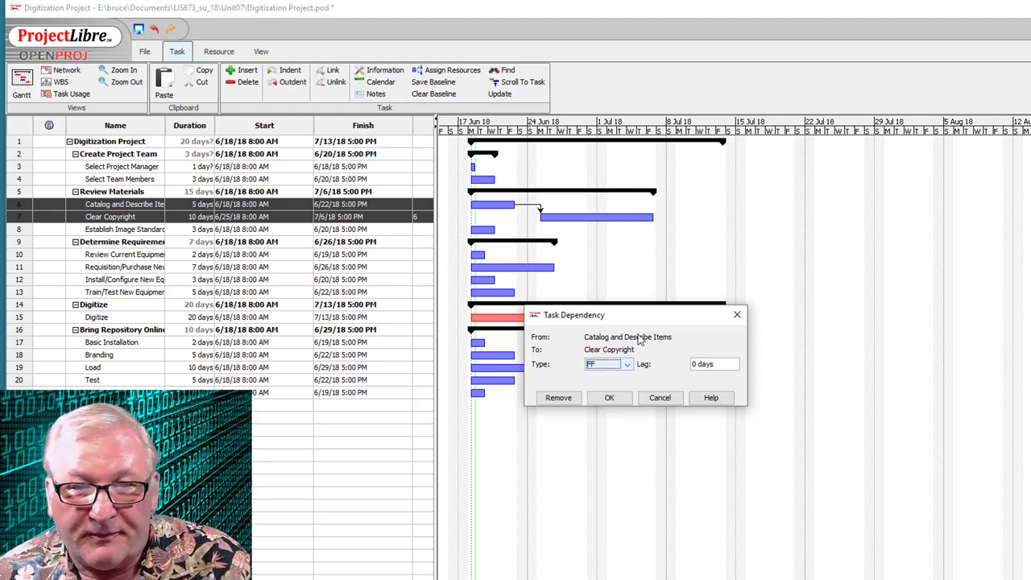
pyautogui.click(608, 397)
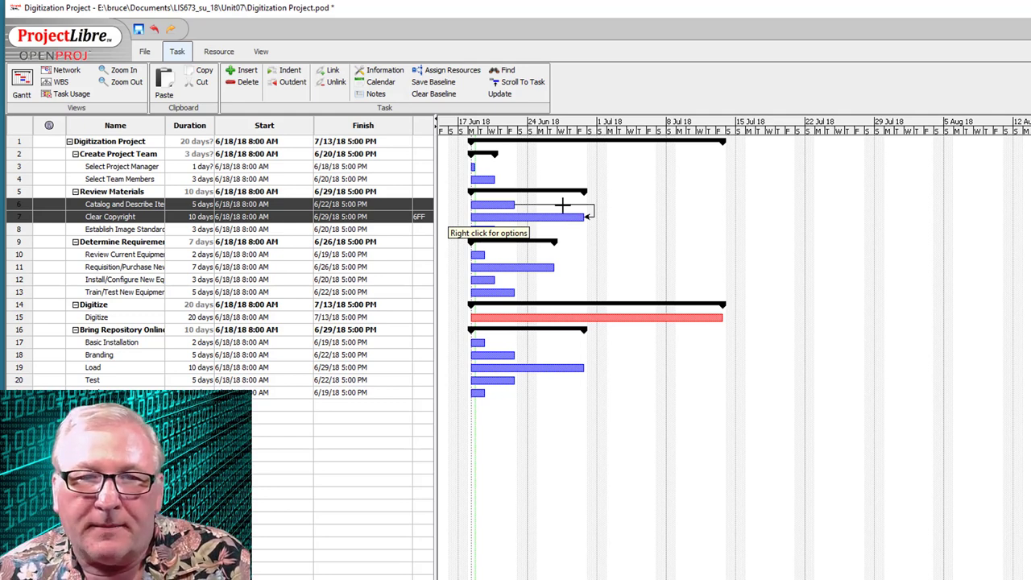
# - Change the Catalog-to-Clear Copyright dependency type to SF (start-to-finish)
pyautogui.doubleClick(561, 206)
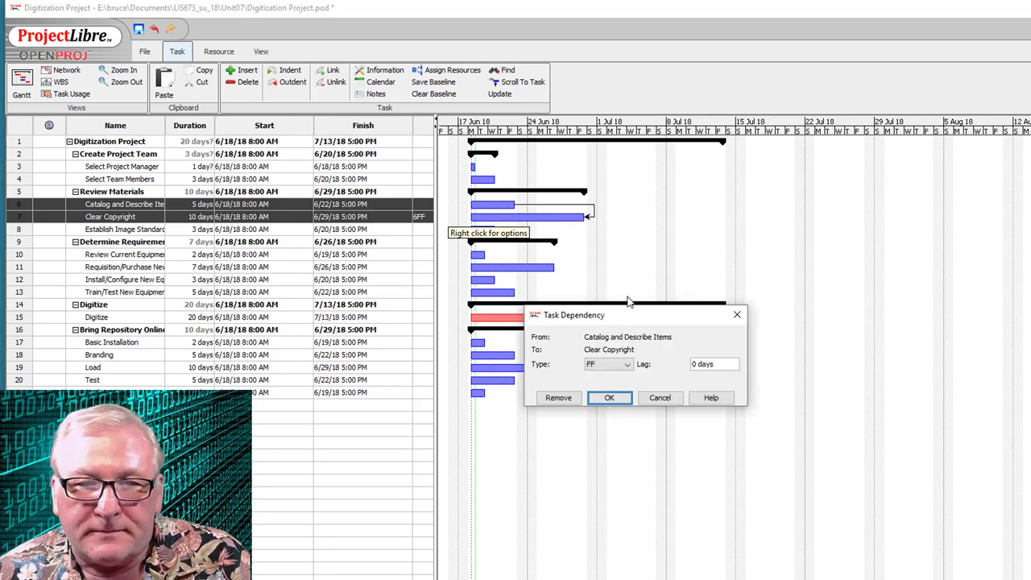
pyautogui.click(629, 367)
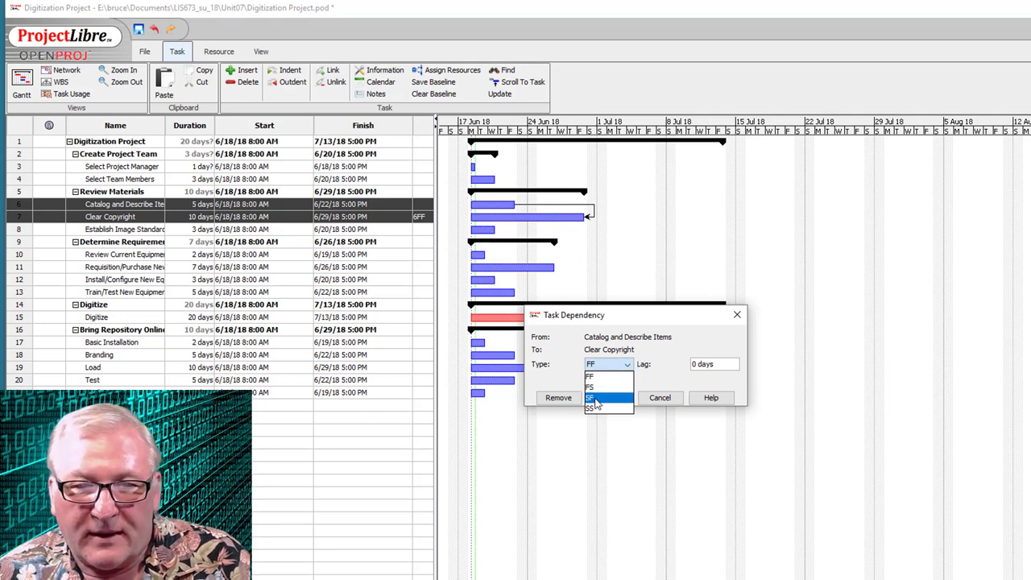
pyautogui.click(595, 399)
pyautogui.click(609, 398)
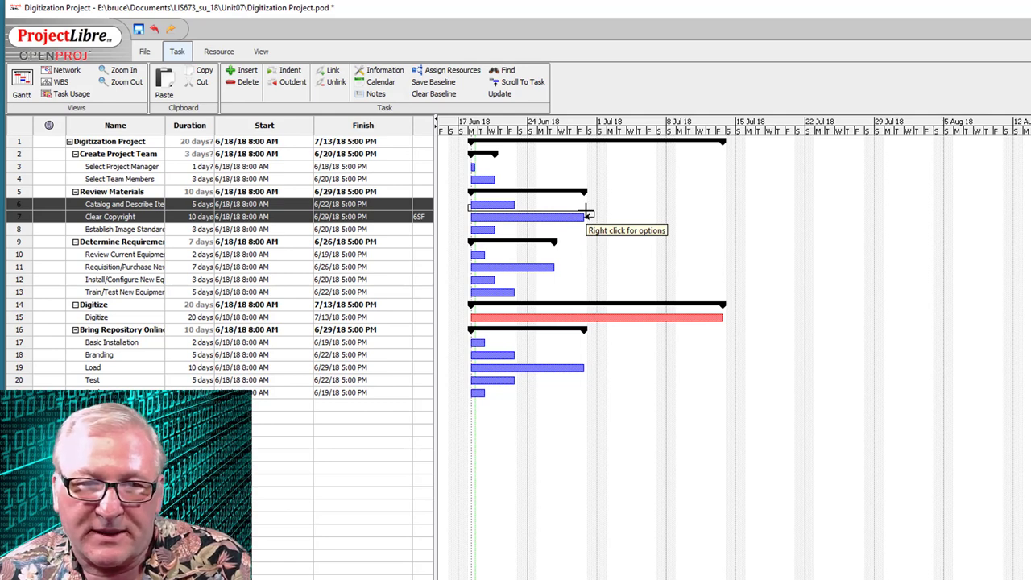
# - Reopen the SF dependency settings for review, cancel, and reopen them again
pyautogui.doubleClick(588, 214)
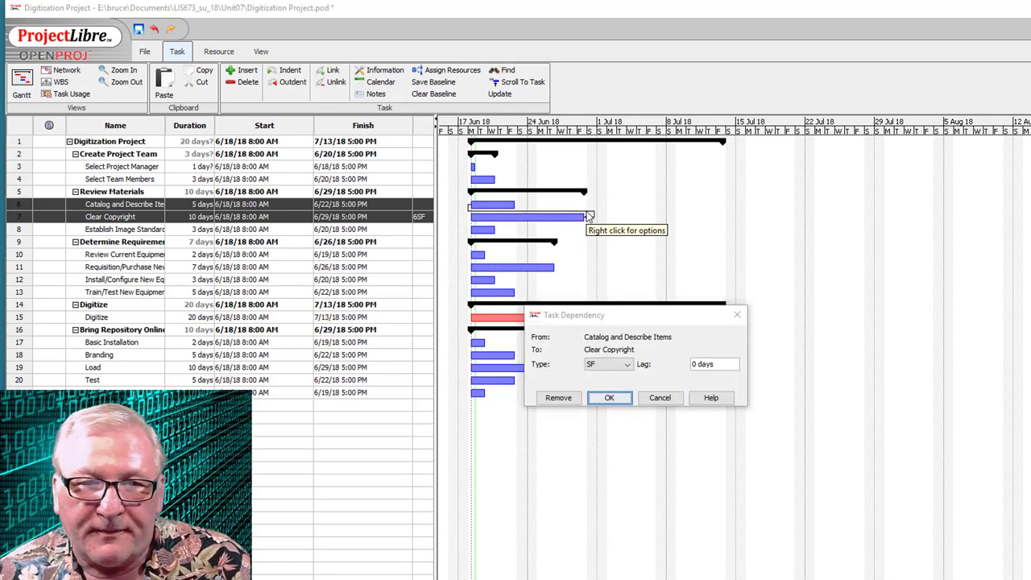
pyautogui.click(629, 365)
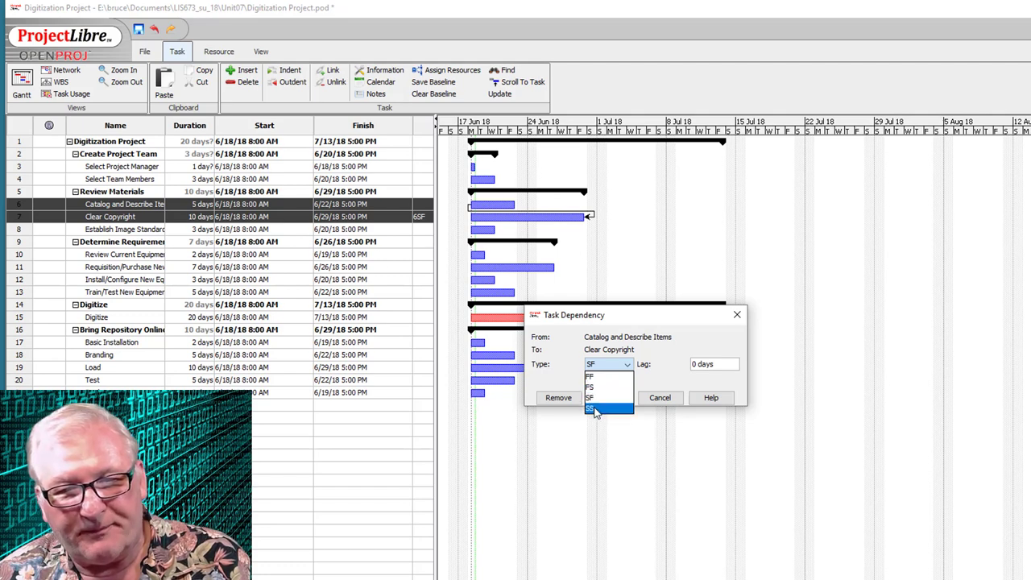
pyautogui.click(662, 399)
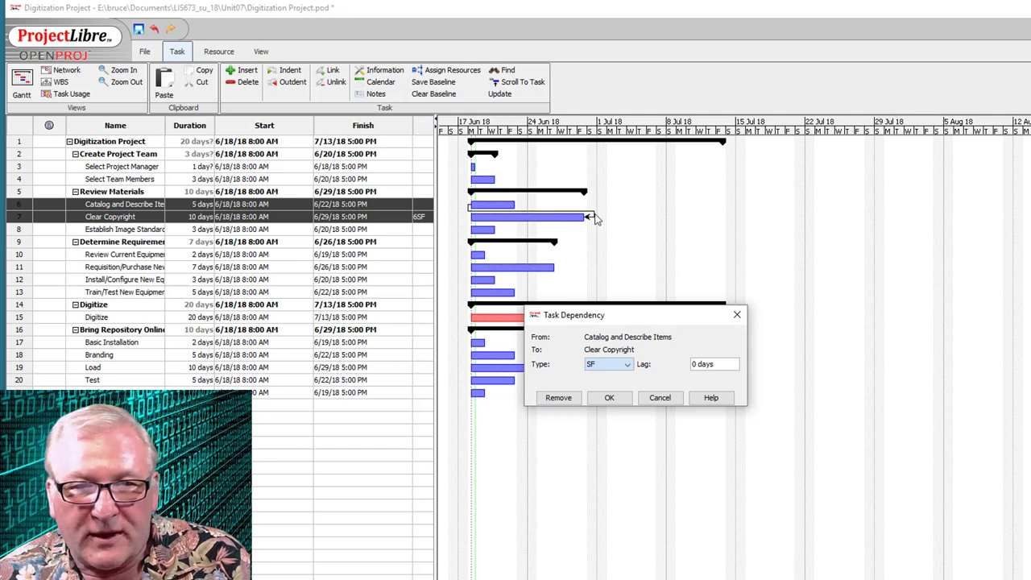
pyautogui.click(659, 397)
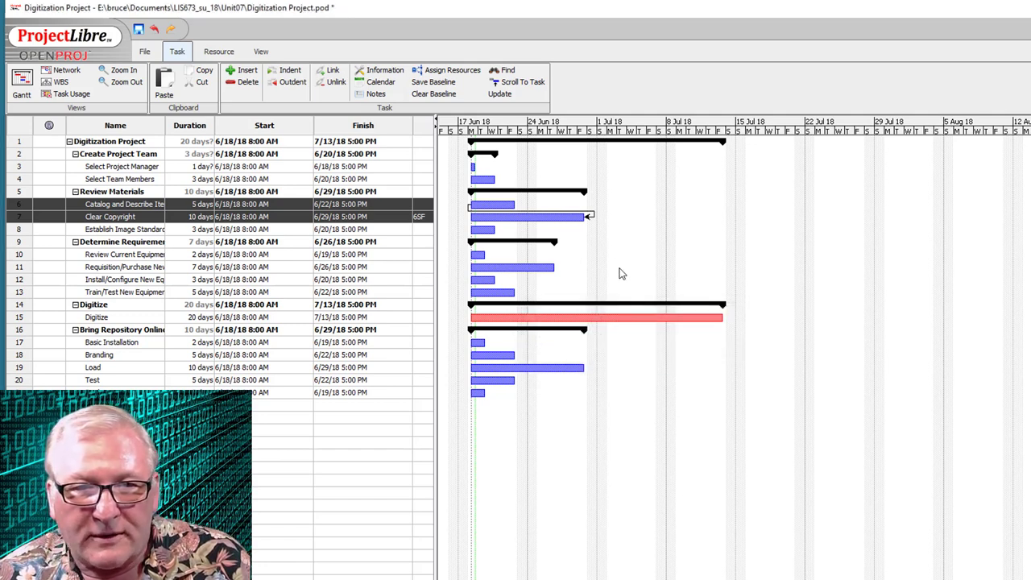
pyautogui.doubleClick(594, 216)
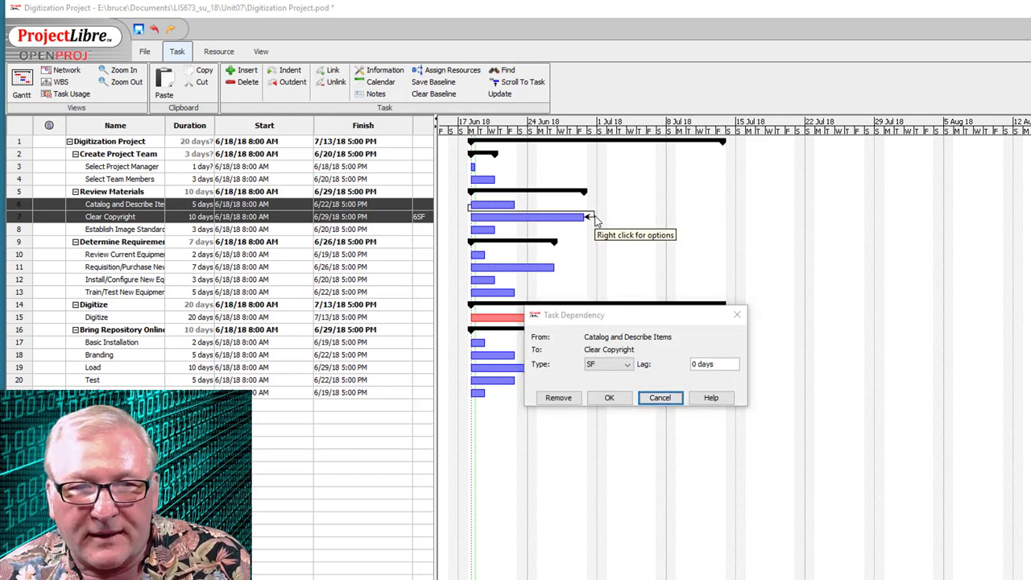
# - Delete the Catalog–Clear Copyright link, then chain Select Project Manager, Select Team Members and Catalog and Describe Items
pyautogui.click(575, 397)
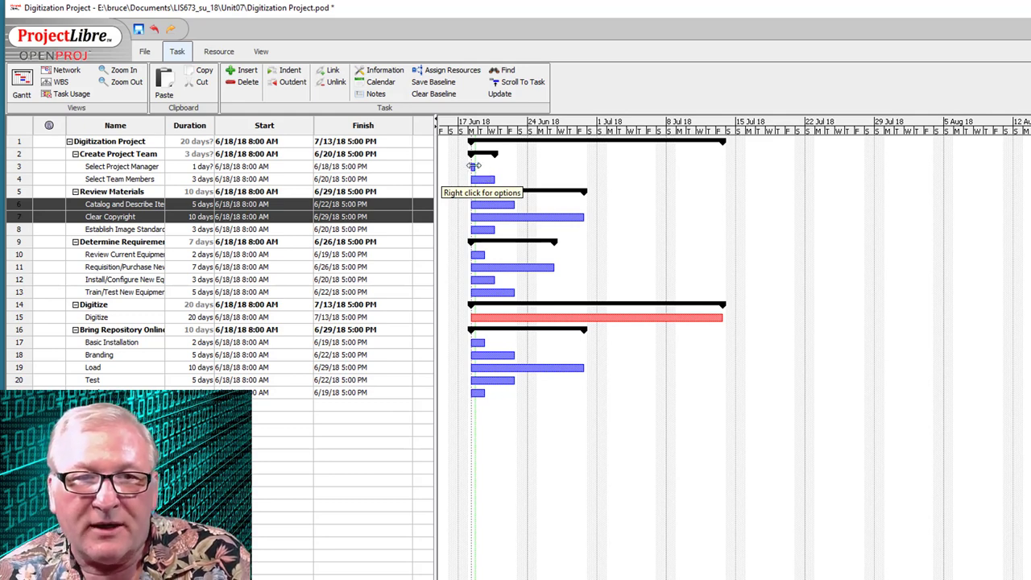
pyautogui.moveTo(474, 166); pyautogui.dragTo(481, 179)
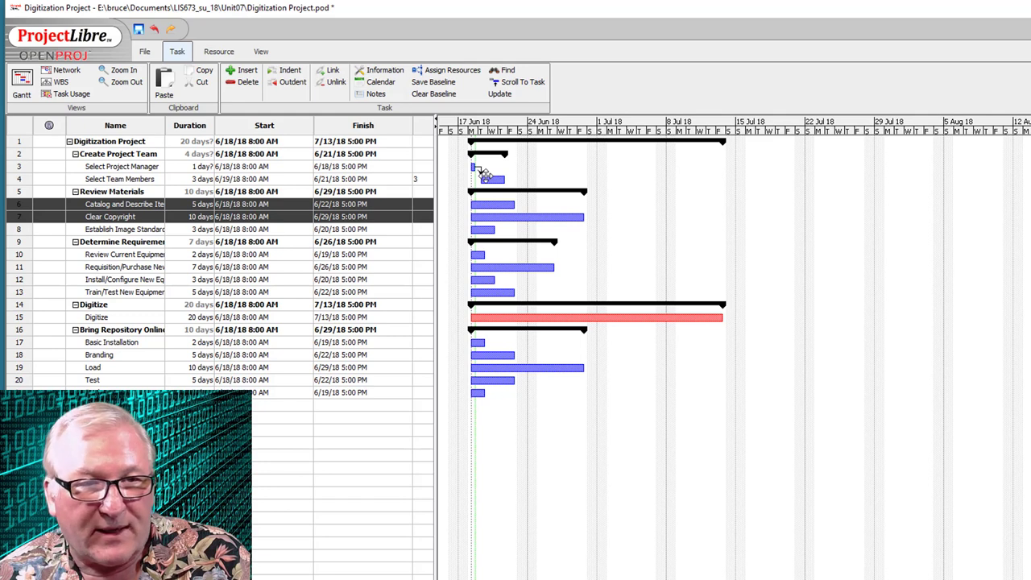
pyautogui.click(267, 206)
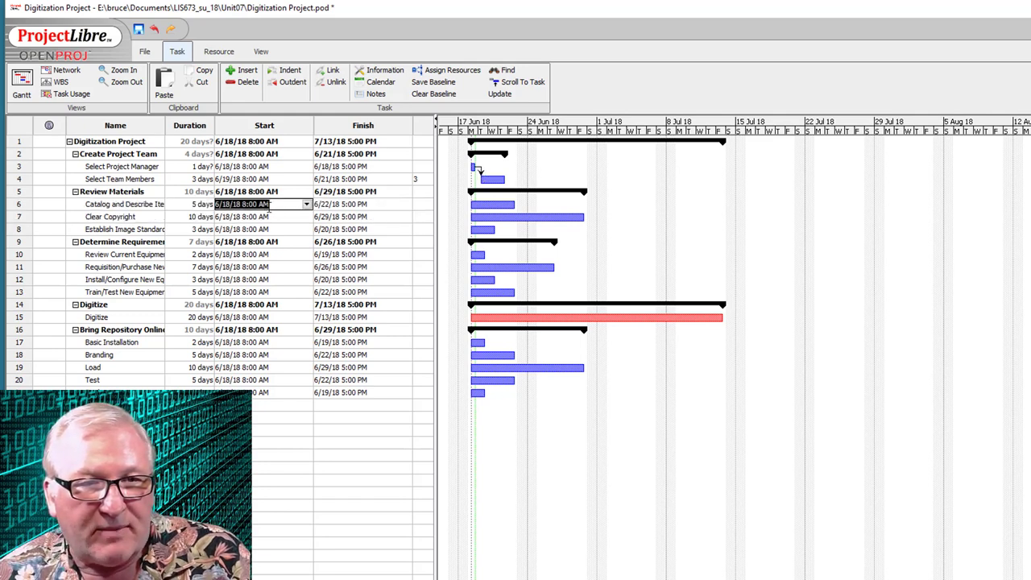
pyautogui.click(18, 206)
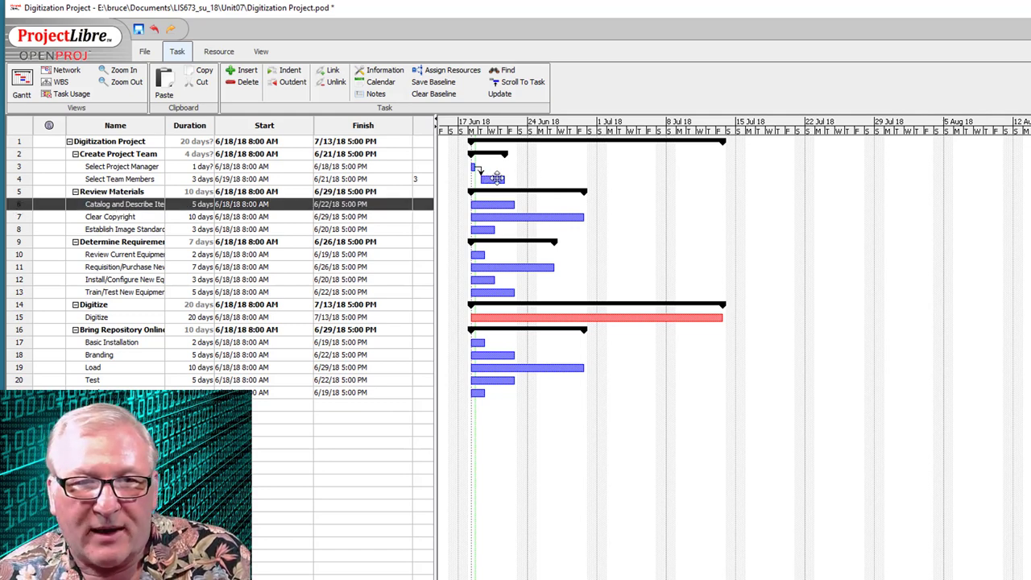
pyautogui.moveTo(496, 178); pyautogui.dragTo(505, 204)
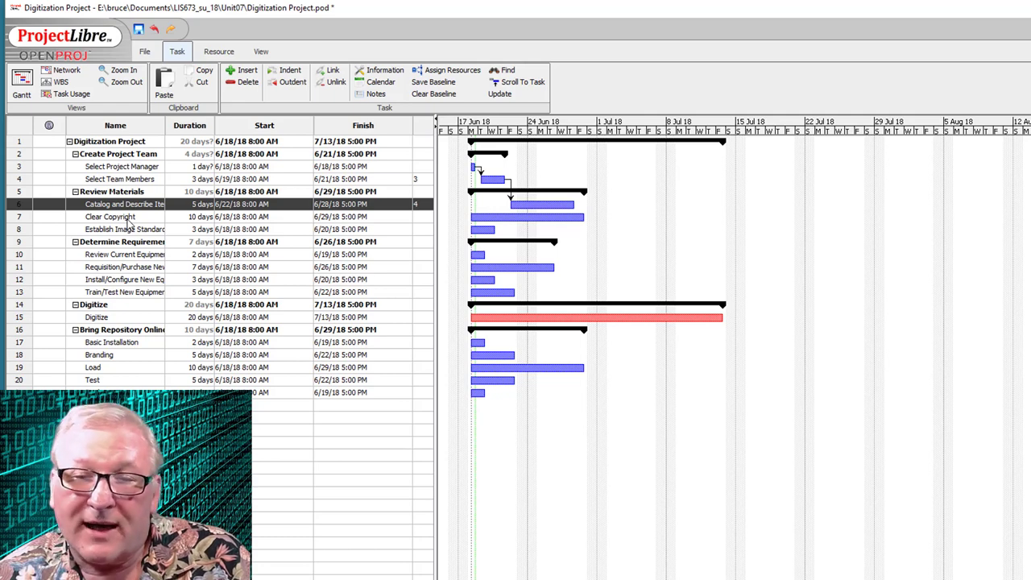
# - Link Catalog and Describe Items start-to-start to Clear Copyright and finish-to-start to Establish Image Standards
pyautogui.click(541, 207)
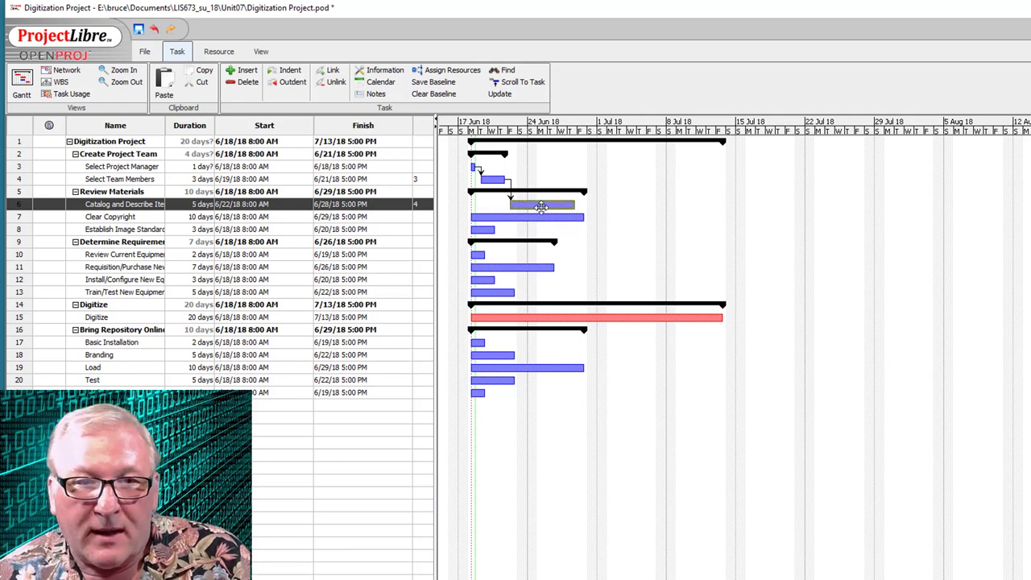
pyautogui.moveTo(541, 206); pyautogui.dragTo(537, 216)
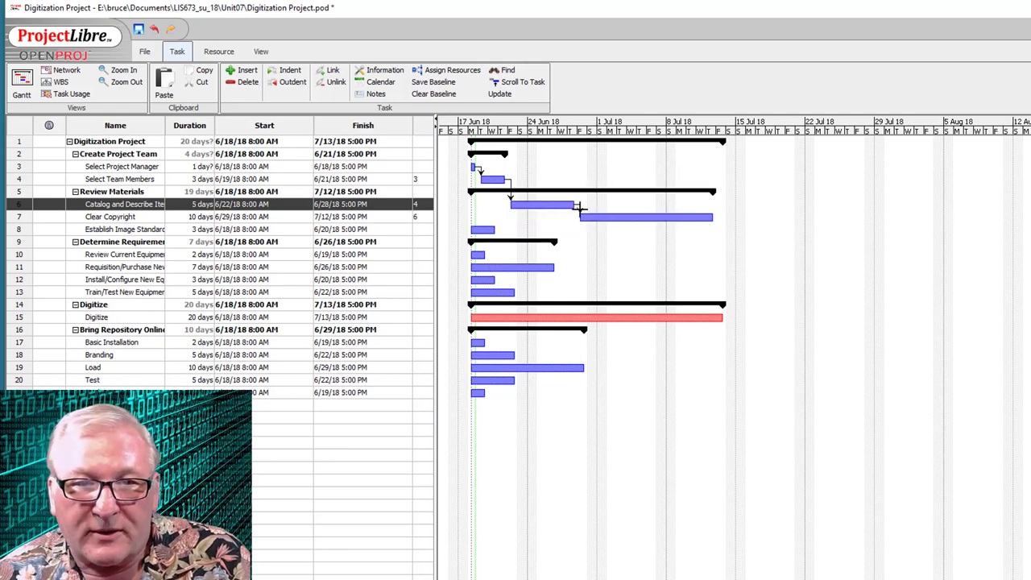
pyautogui.rightClick(580, 210)
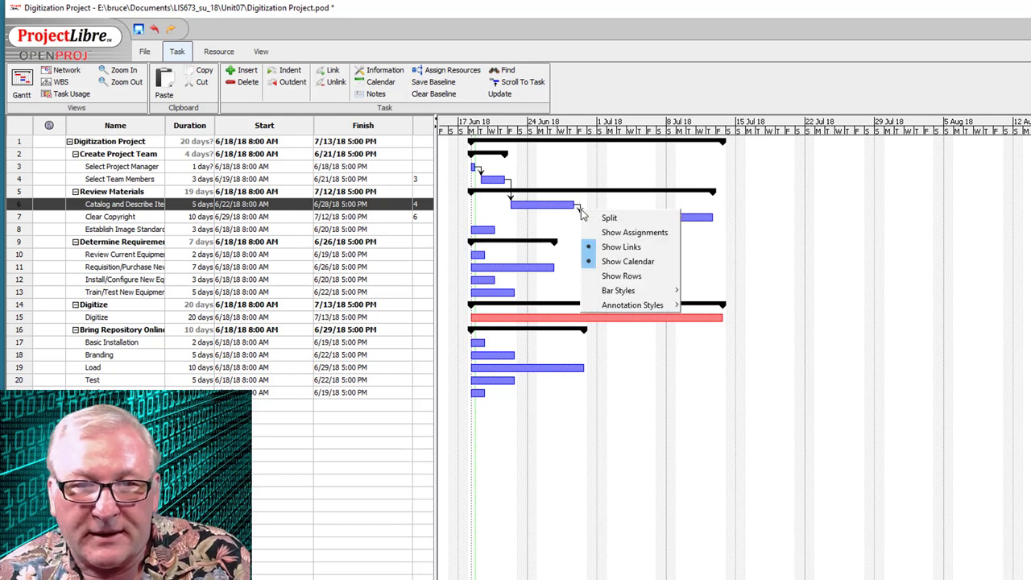
pyautogui.click(596, 200)
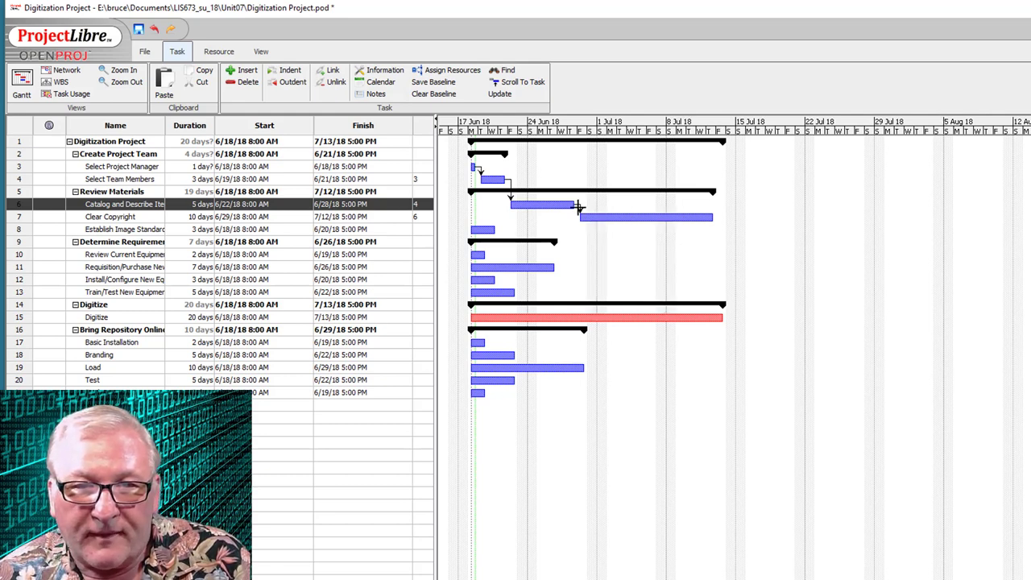
pyautogui.doubleClick(578, 207)
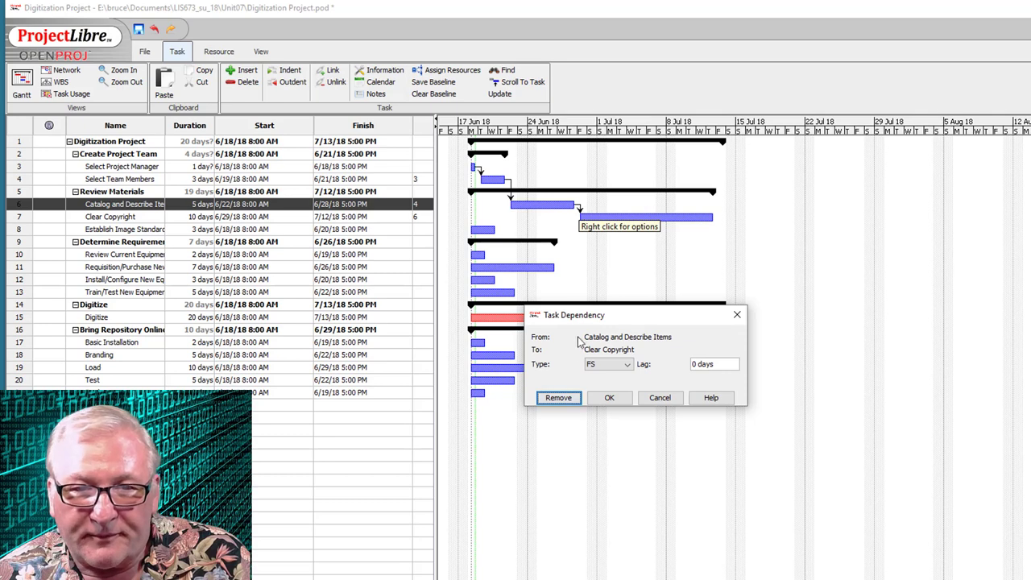
pyautogui.click(628, 365)
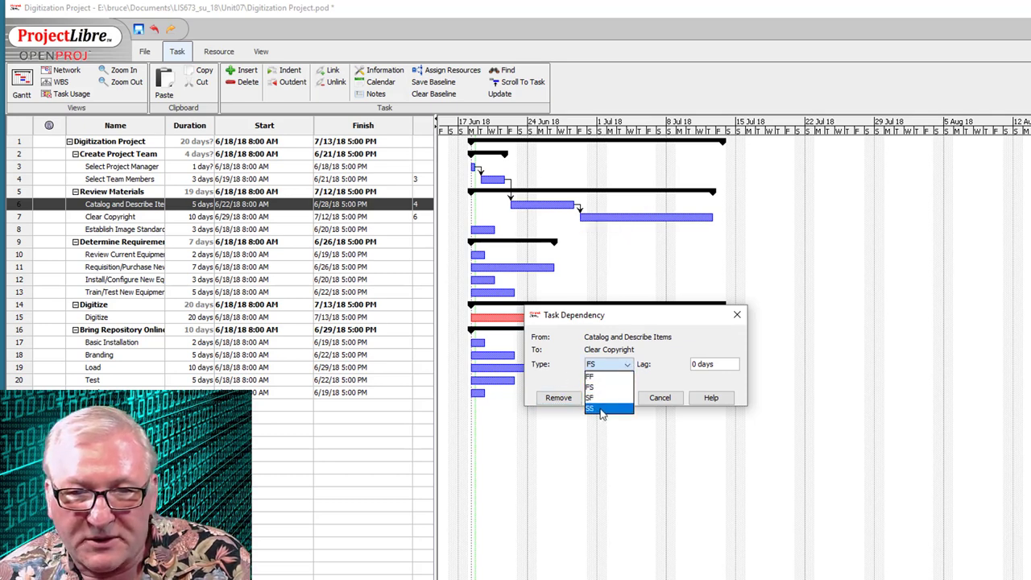
pyautogui.click(600, 408)
pyautogui.click(616, 399)
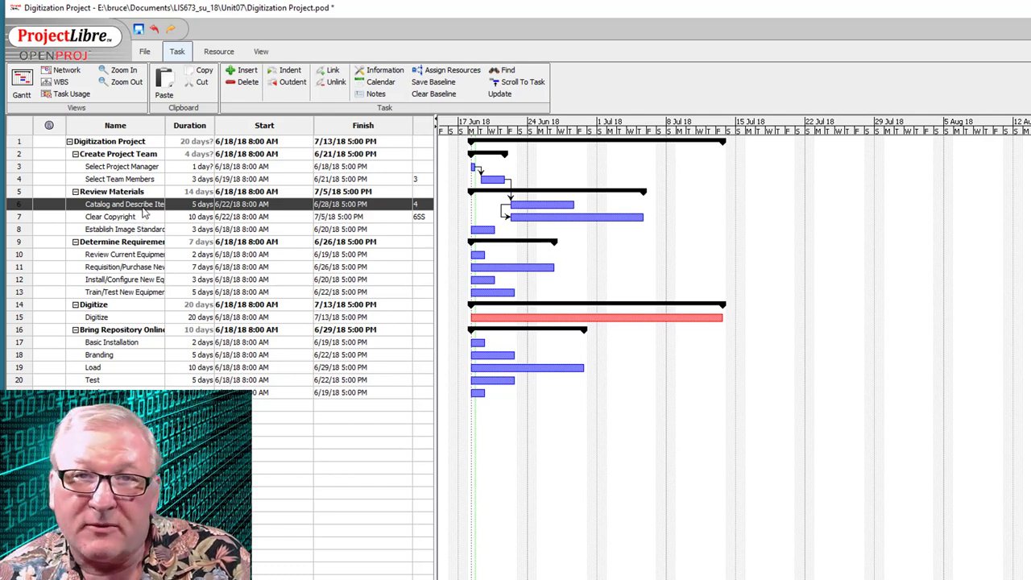
pyautogui.click(535, 203)
pyautogui.moveTo(536, 203); pyautogui.dragTo(483, 228)
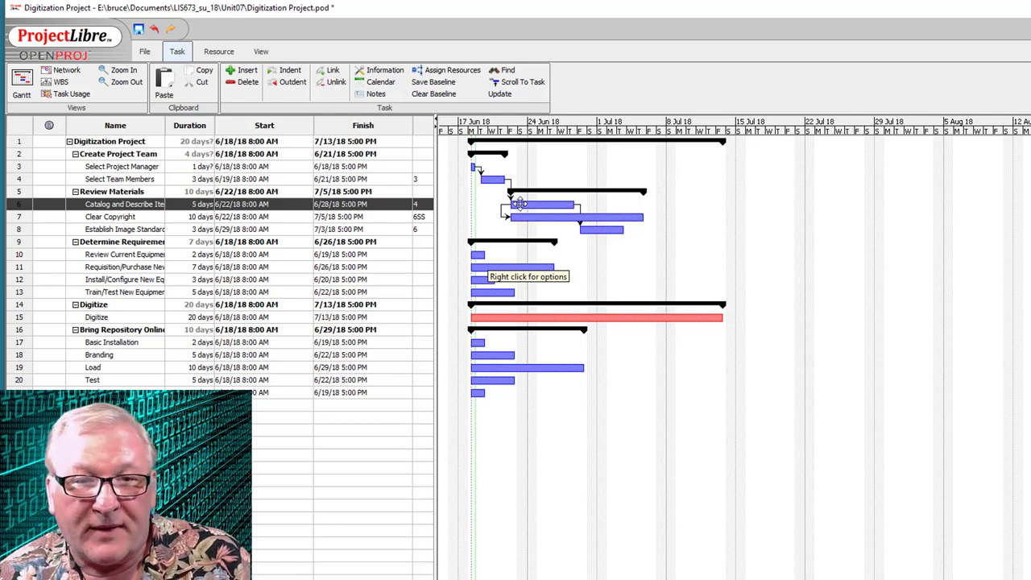
# - Link Catalog to Review Current Equipment and make the Establish Image Standards link start-to-start
pyautogui.moveTo(536, 206); pyautogui.dragTo(478, 255)
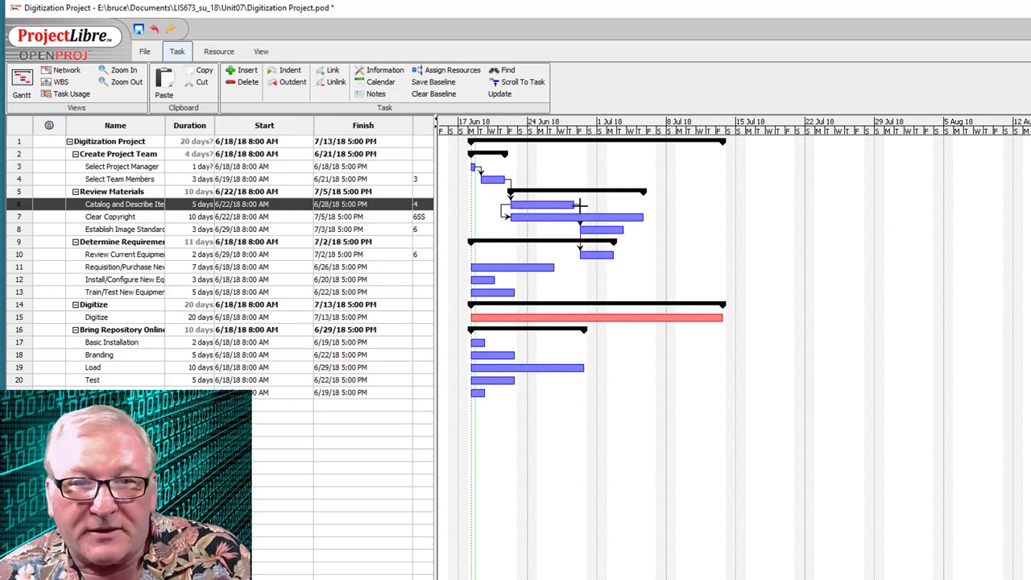
pyautogui.doubleClick(579, 221)
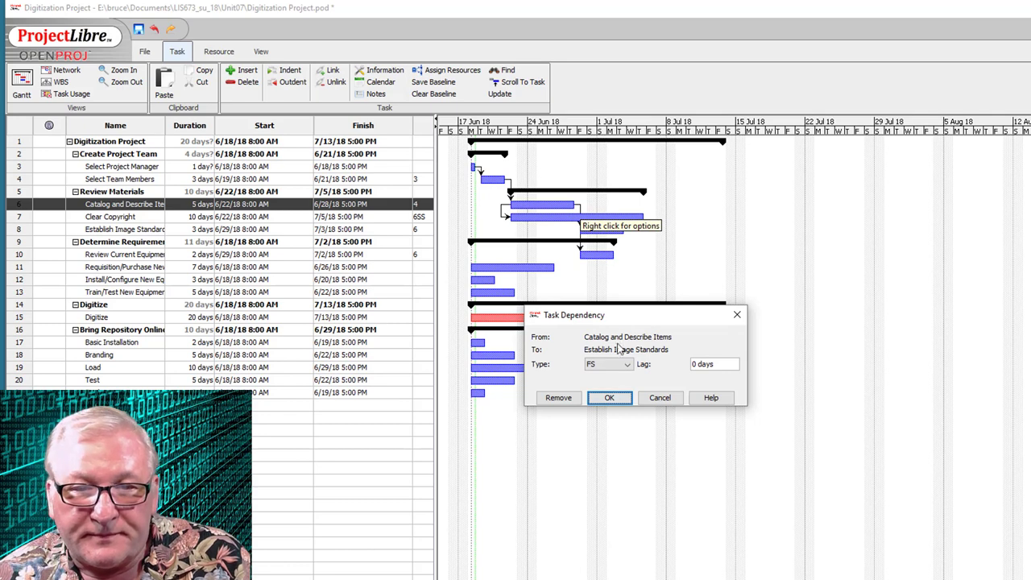
pyautogui.click(606, 365)
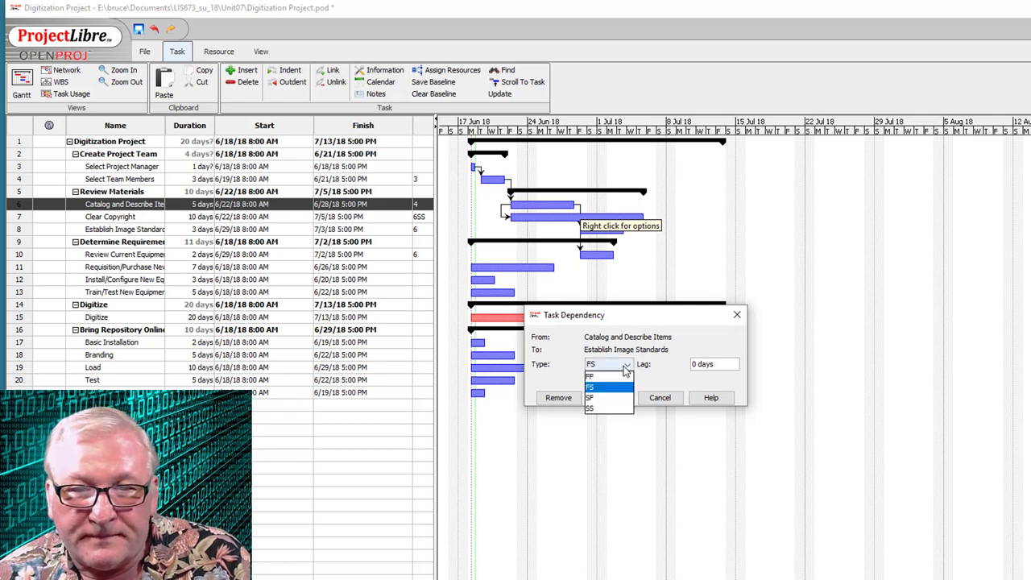
pyautogui.click(605, 408)
pyautogui.click(612, 398)
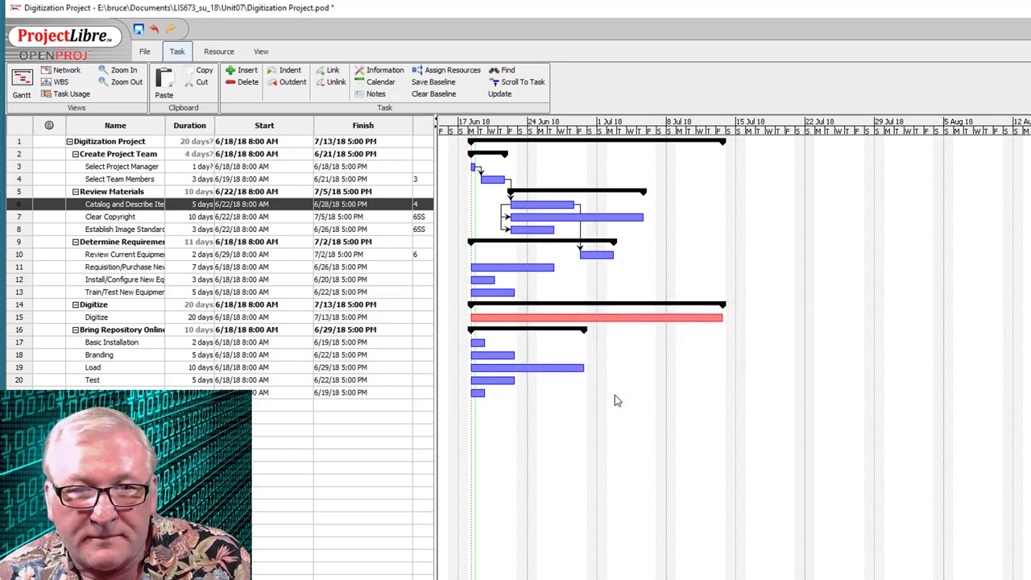
# - Make the Catalog-to-Review Current Equipment link start-to-start (SS)
pyautogui.rightClick(577, 233)
pyautogui.click(577, 235)
pyautogui.doubleClick(576, 237)
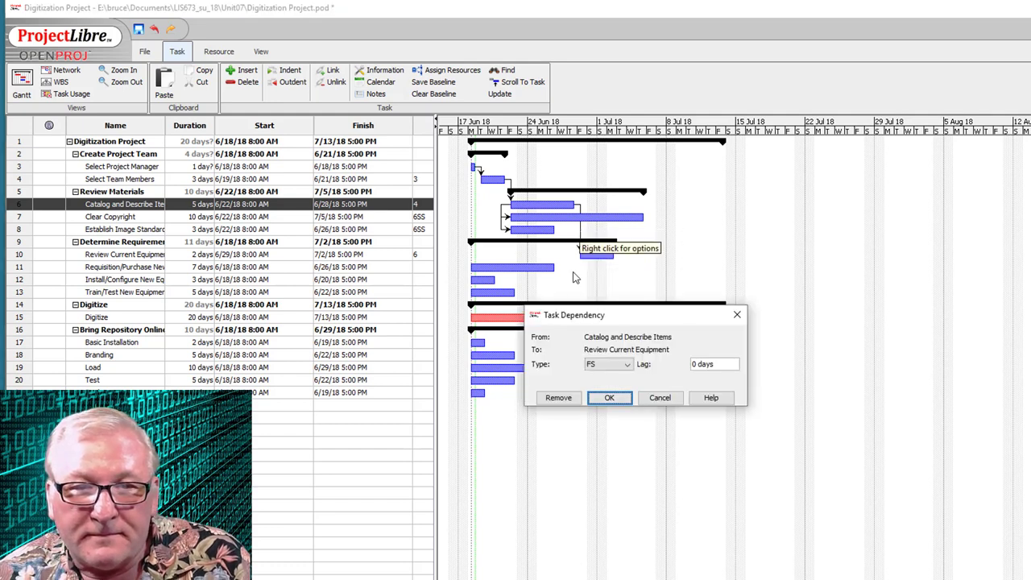
pyautogui.click(619, 364)
pyautogui.click(599, 409)
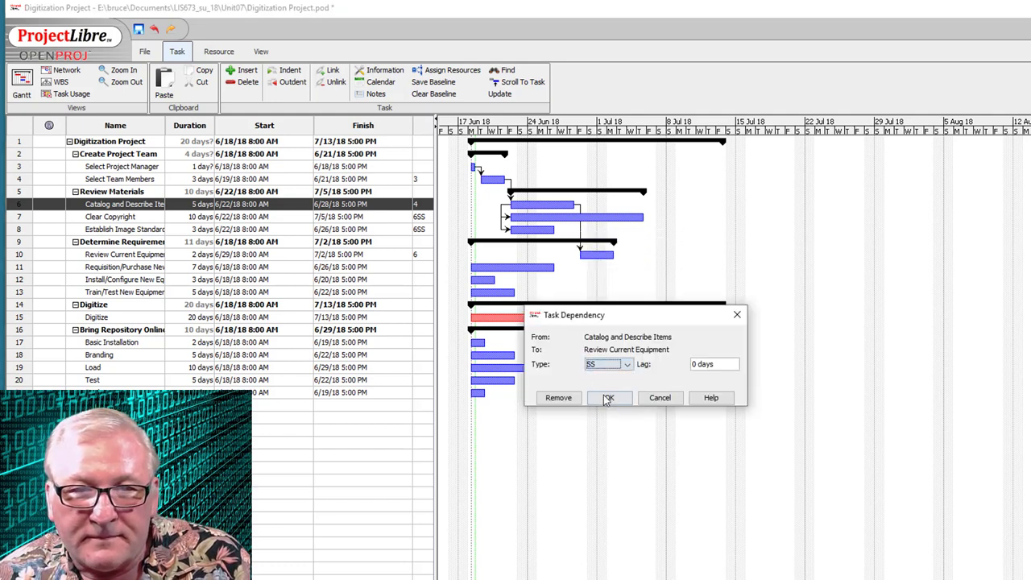
pyautogui.click(608, 397)
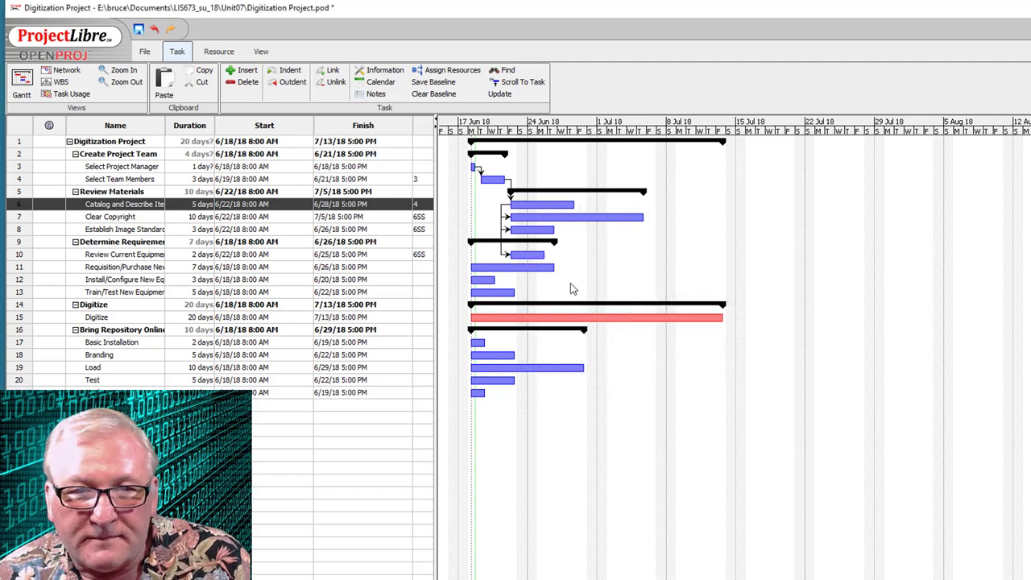
# - Split the Establish Image Standards bar and switch its Catalog link back to finish-to-start
pyautogui.rightClick(541, 232)
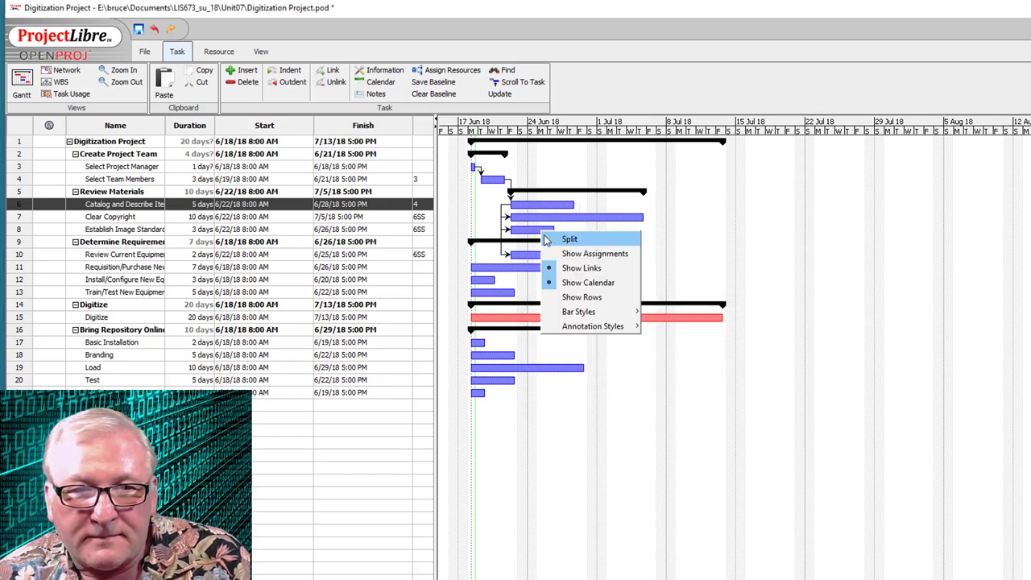
pyautogui.click(569, 240)
pyautogui.moveTo(507, 230); pyautogui.dragTo(524, 231)
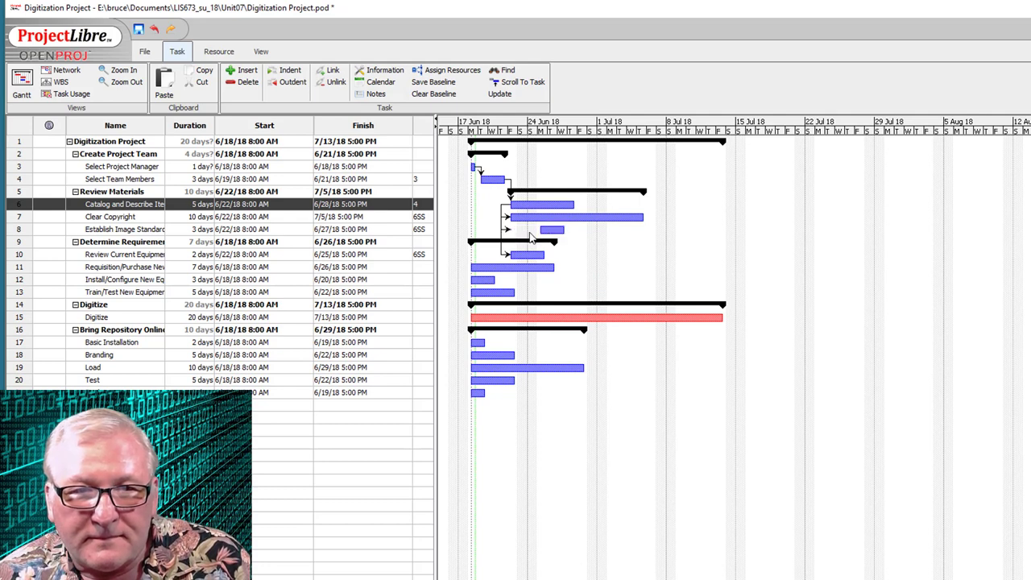
pyautogui.doubleClick(507, 229)
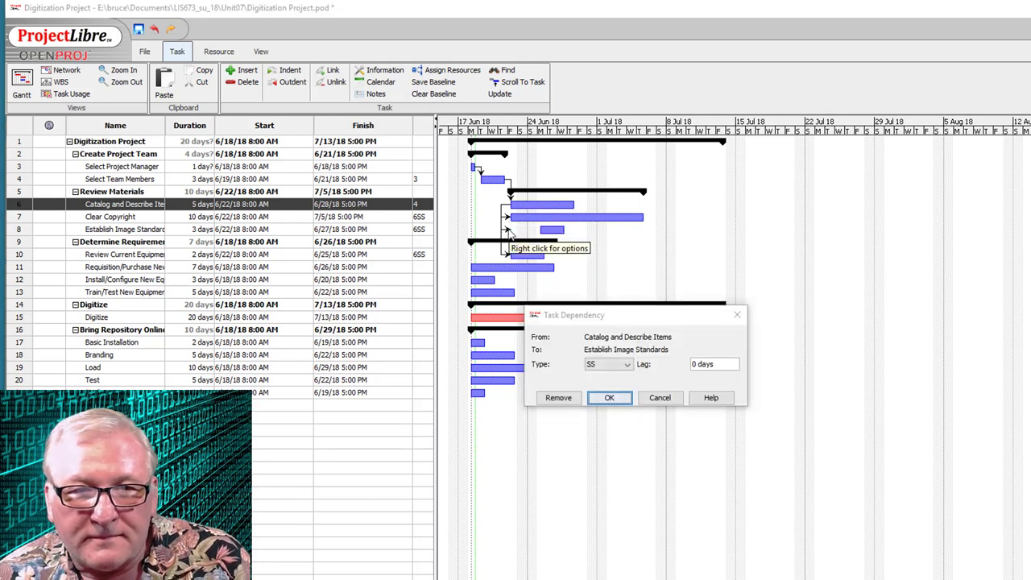
pyautogui.click(628, 364)
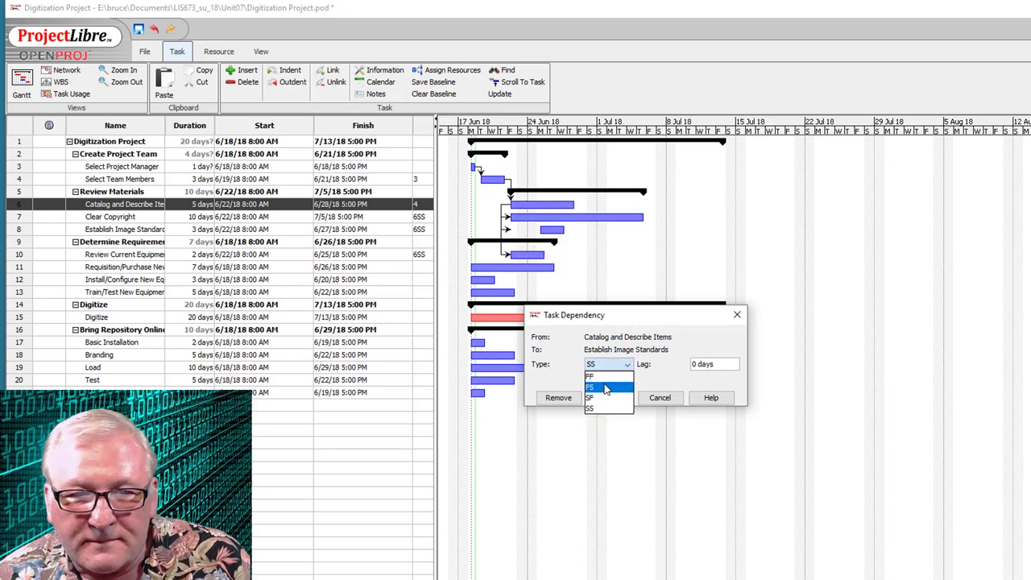
pyautogui.click(603, 385)
pyautogui.click(609, 398)
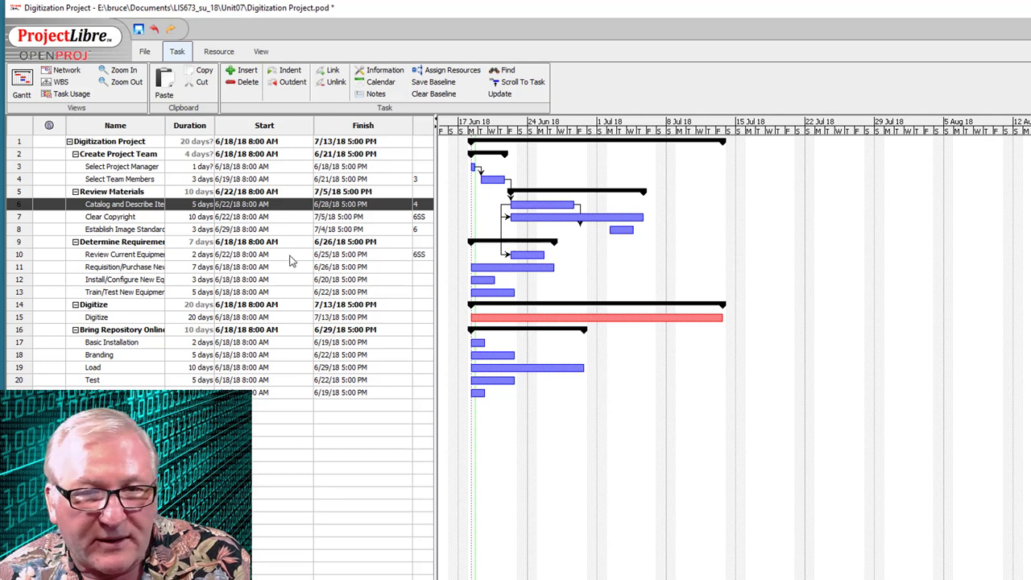
# - Chain Review Current Equipment, requisition, install/configure and train/test tasks finish-to-start
pyautogui.moveTo(530, 261); pyautogui.dragTo(511, 268)
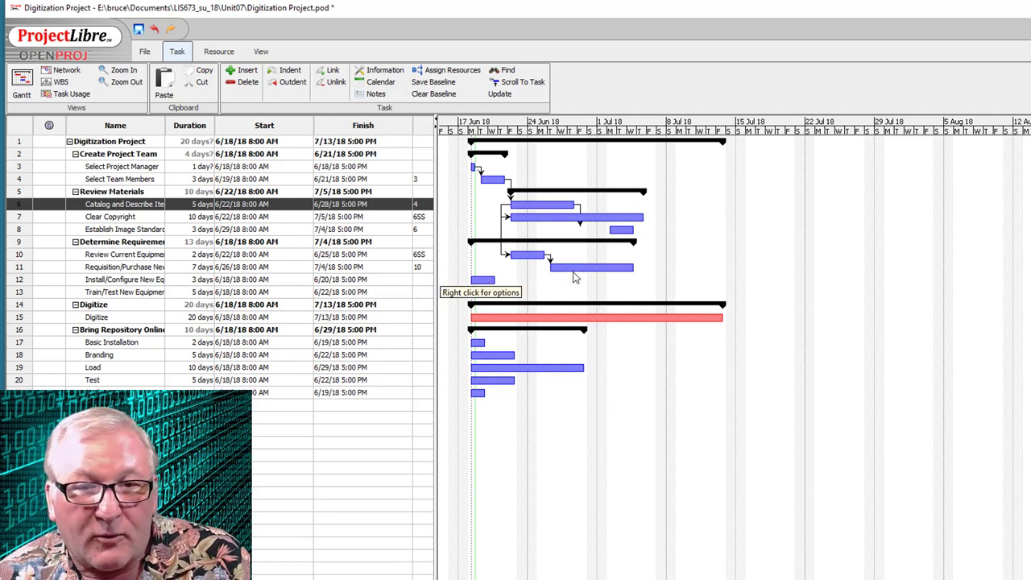
pyautogui.moveTo(573, 270); pyautogui.dragTo(489, 280)
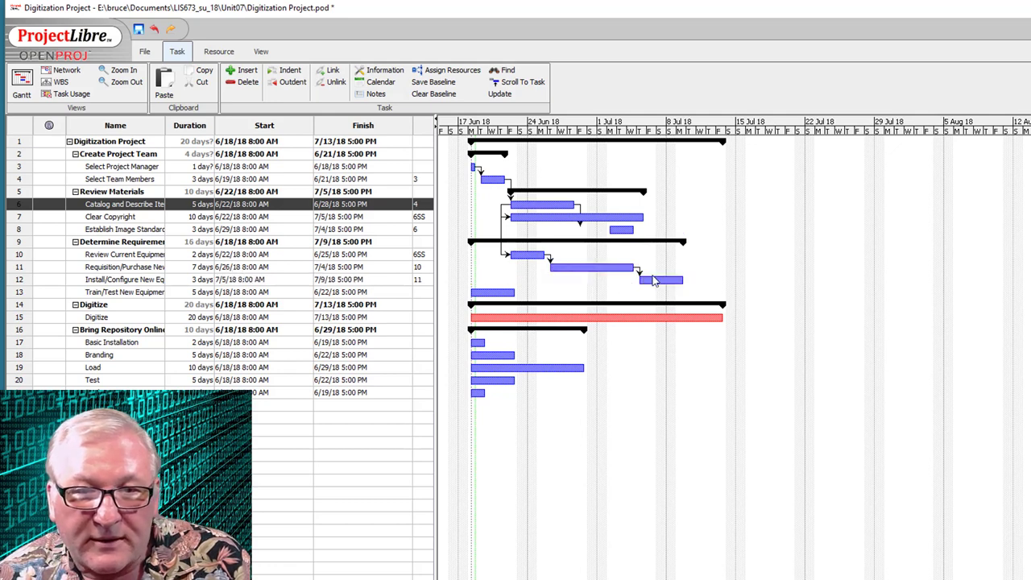
pyautogui.moveTo(651, 280); pyautogui.dragTo(503, 293)
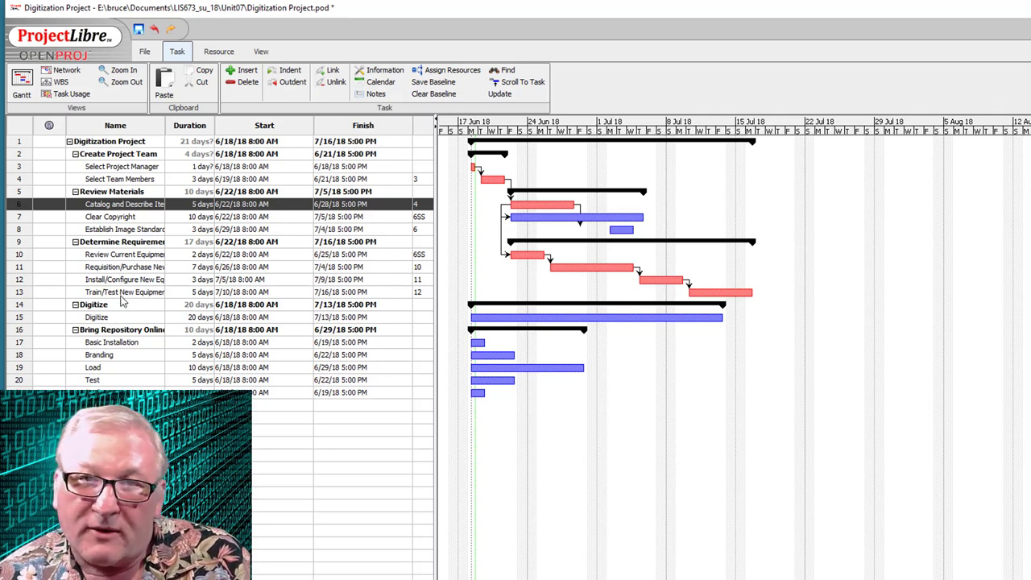
# - Link Train/Test New Equipment→Digitize, Clear Copyright→Establish Image Standards, and Select Team Members→Basic Installation
pyautogui.moveTo(721, 293); pyautogui.dragTo(682, 318)
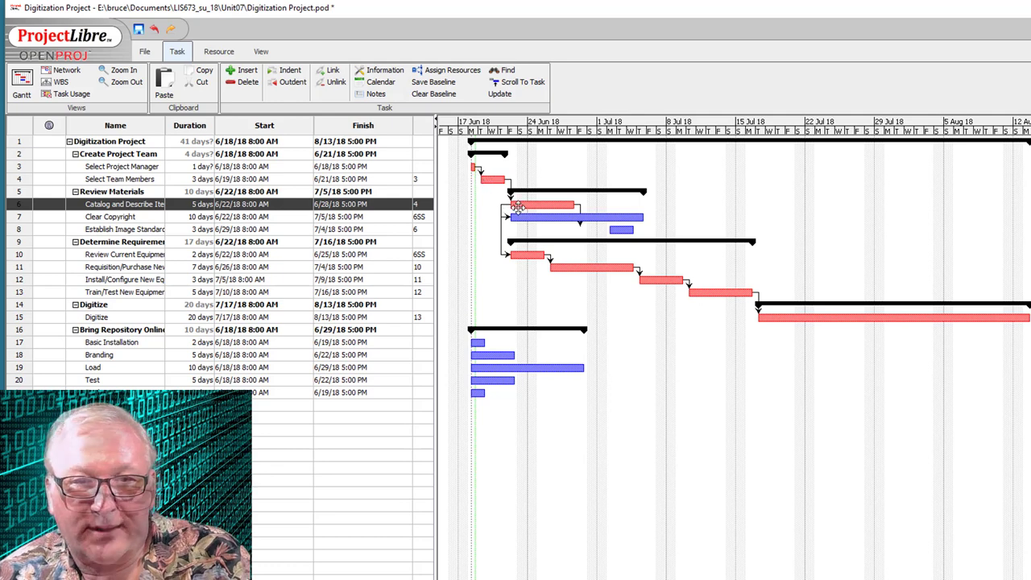
pyautogui.moveTo(519, 214); pyautogui.dragTo(621, 229)
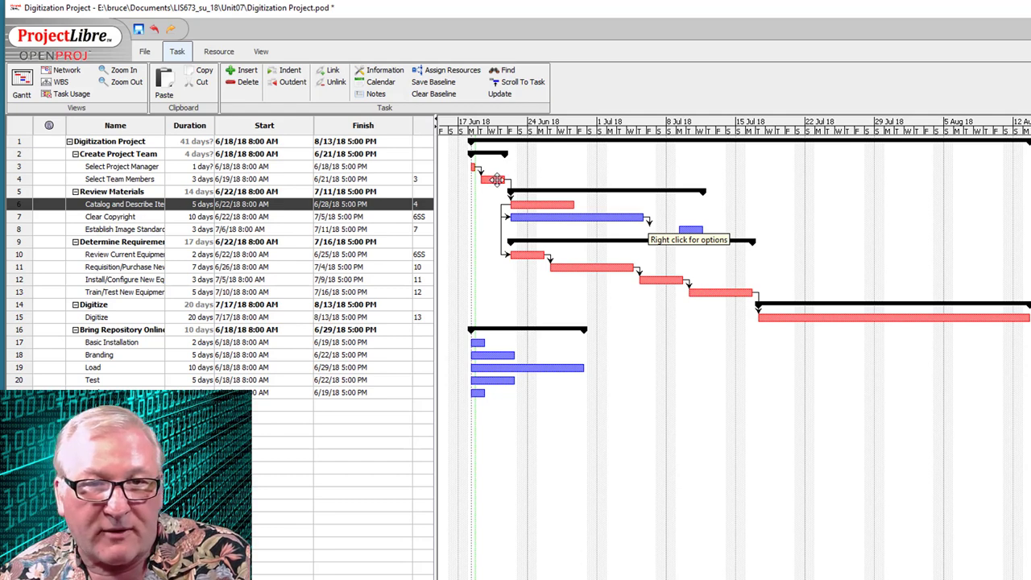
pyautogui.moveTo(496, 179); pyautogui.dragTo(480, 341)
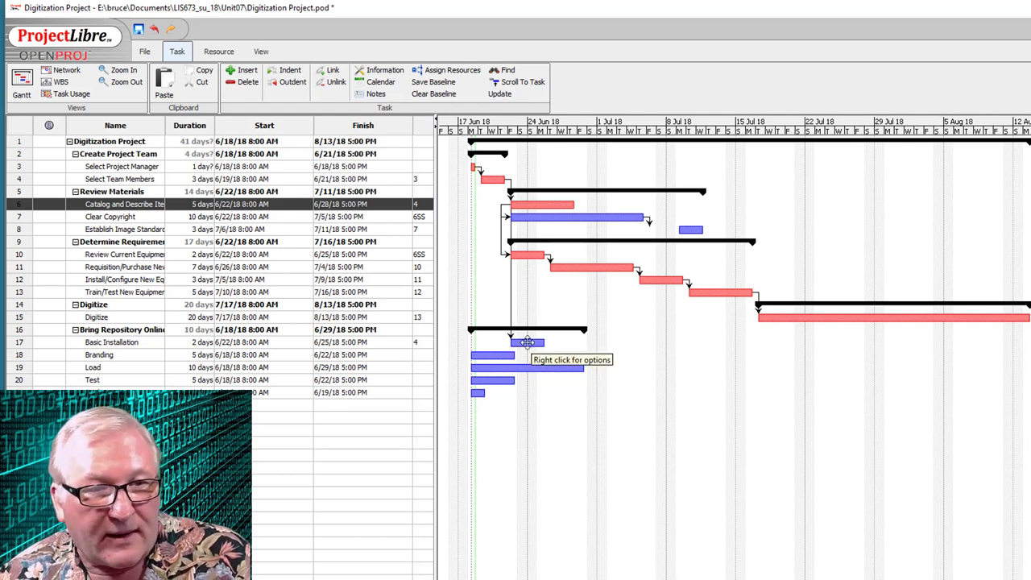
# - Link Basic Installation to Branding and Digitize to Load on the Gantt chart
pyautogui.moveTo(527, 342); pyautogui.dragTo(506, 354)
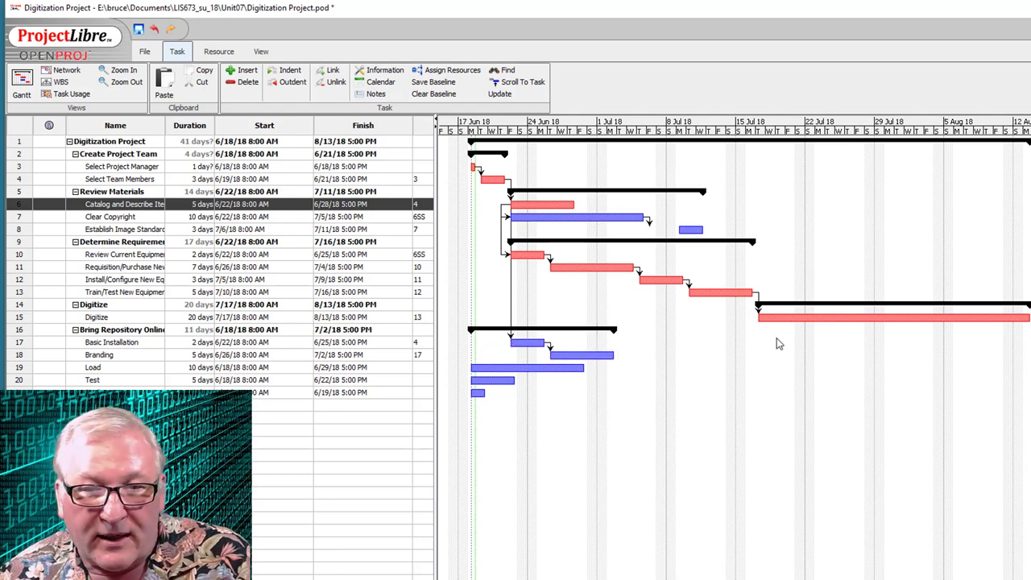
pyautogui.moveTo(821, 320); pyautogui.dragTo(576, 370)
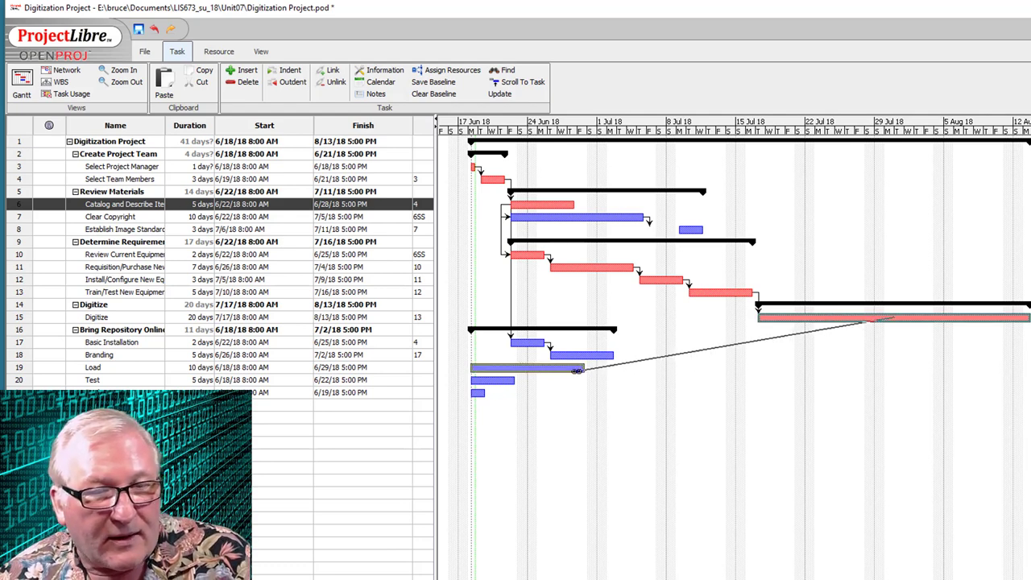
pyautogui.moveTo(577, 370); pyautogui.dragTo(577, 371)
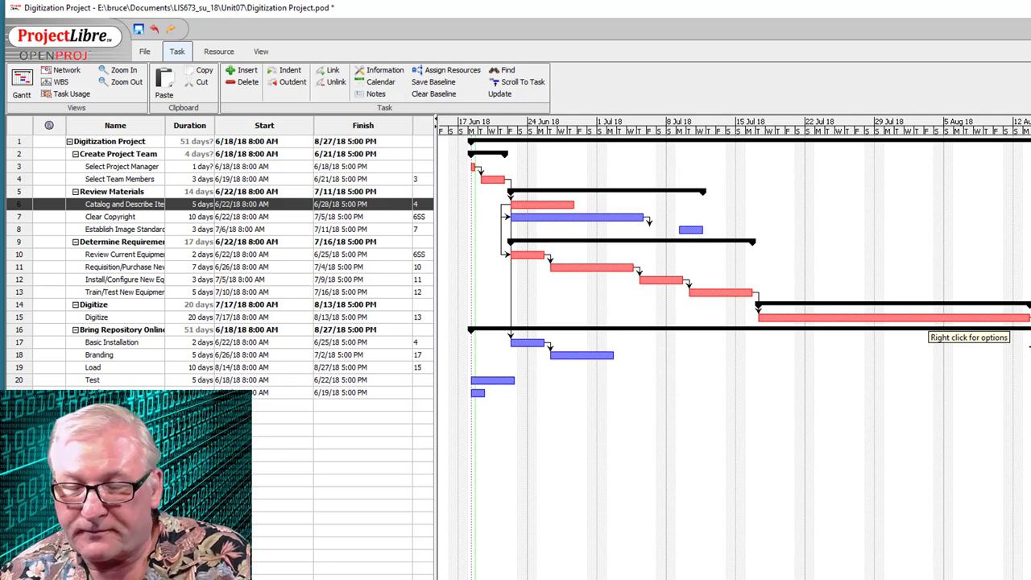
# - Set the Digitize–Load dependency type to start-to-start (SS)
pyautogui.doubleClick(1029, 346)
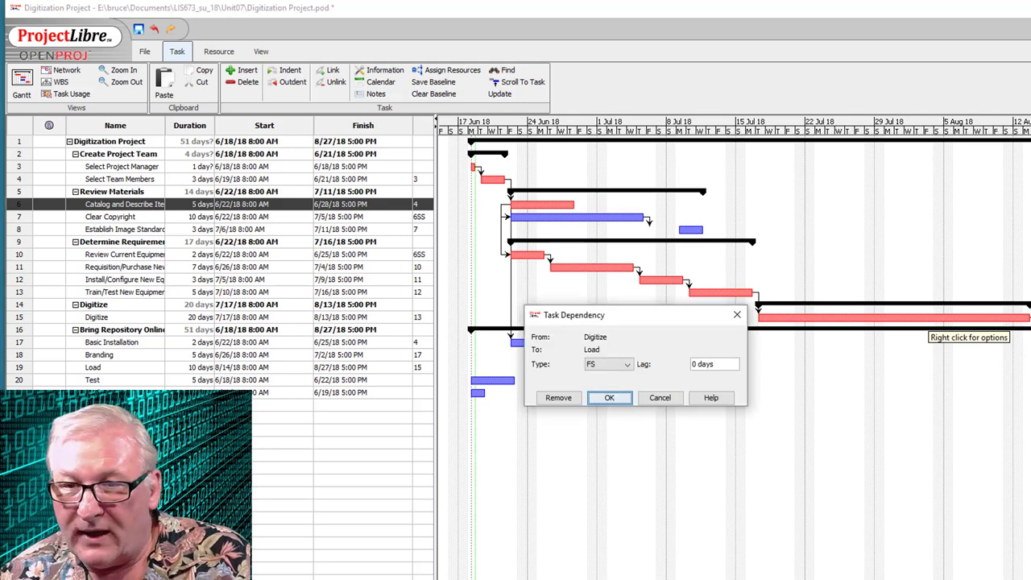
pyautogui.click(630, 367)
pyautogui.click(606, 411)
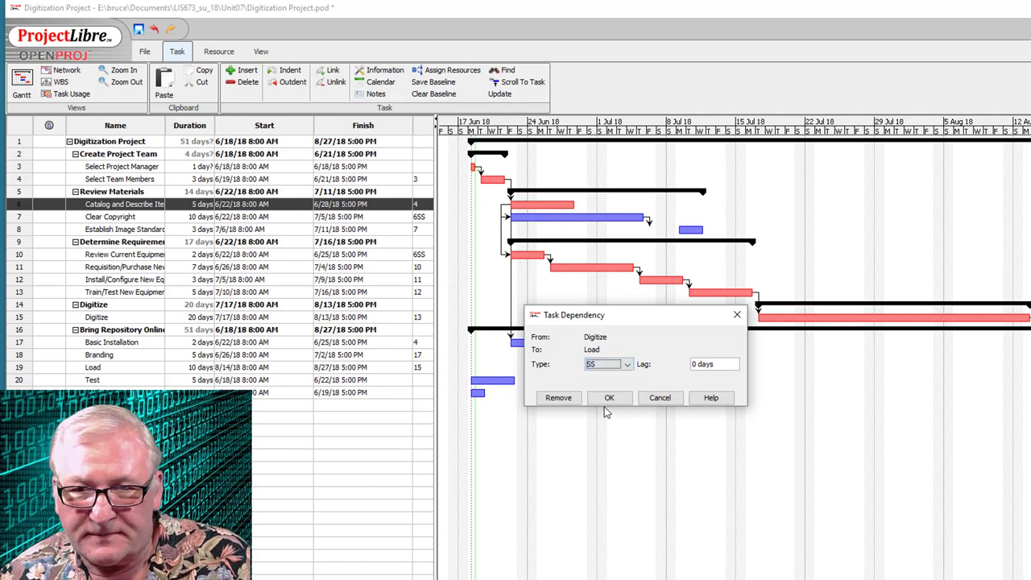
pyautogui.click(609, 398)
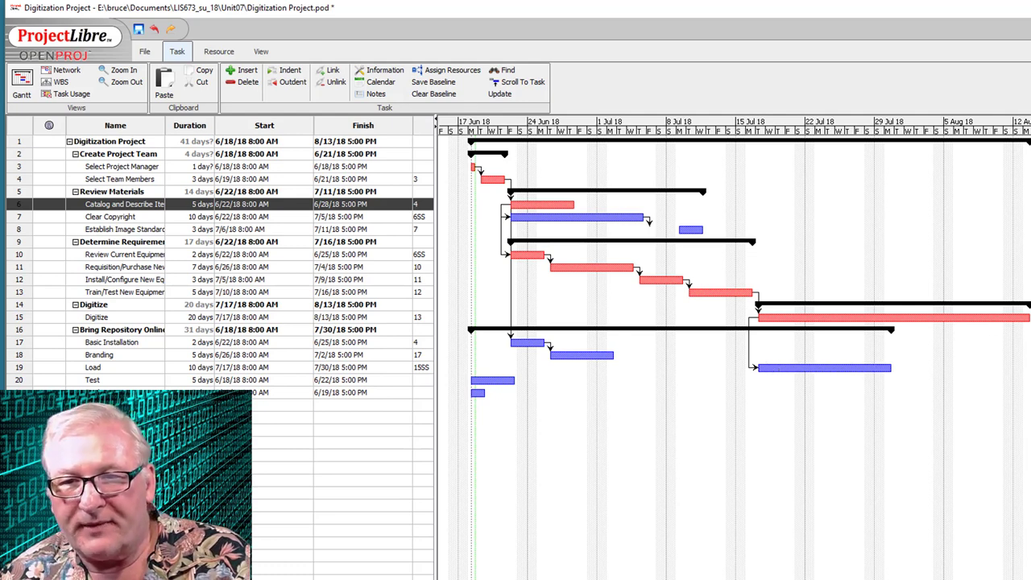
# - Change the Digitize–Load dependency to finish-to-finish (FF) so Load ends 8/13/18
pyautogui.rightClick(823, 368)
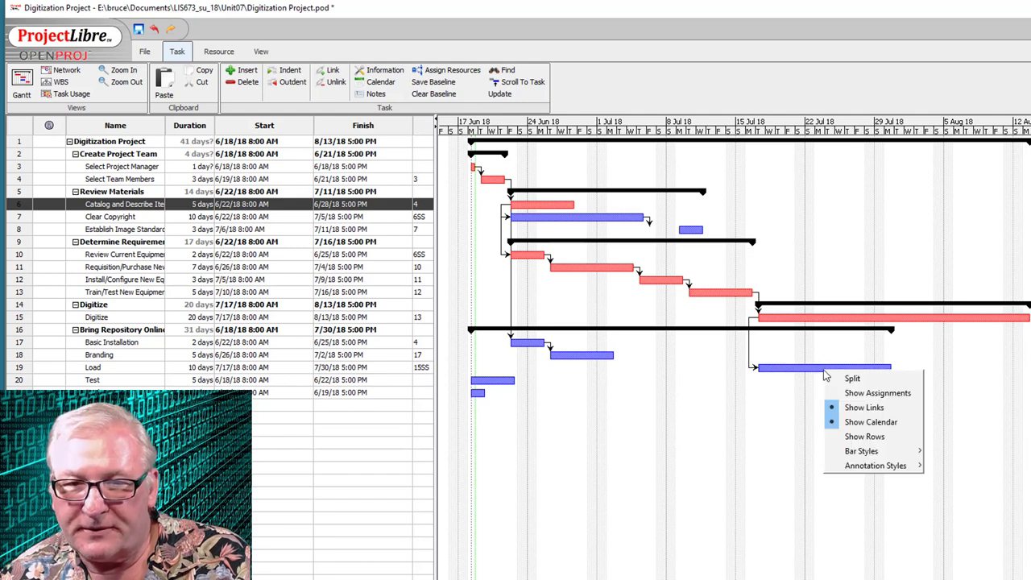
pyautogui.click(757, 363)
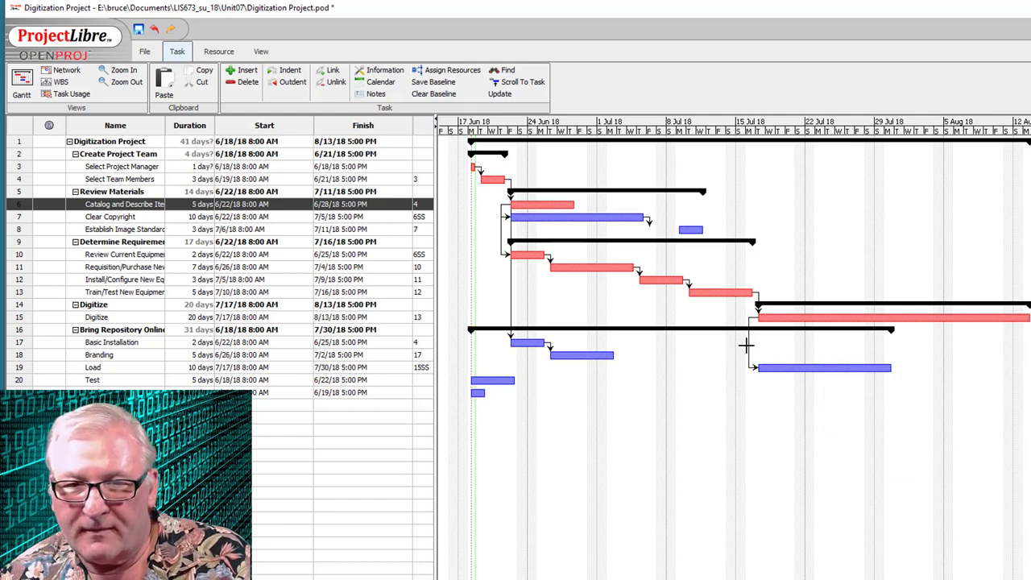
pyautogui.doubleClick(748, 345)
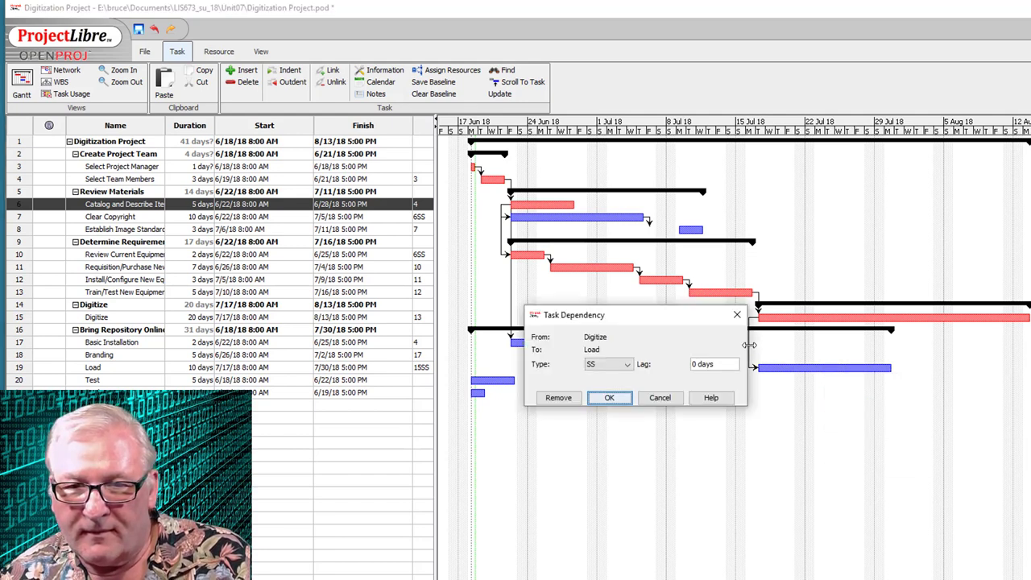
pyautogui.click(610, 366)
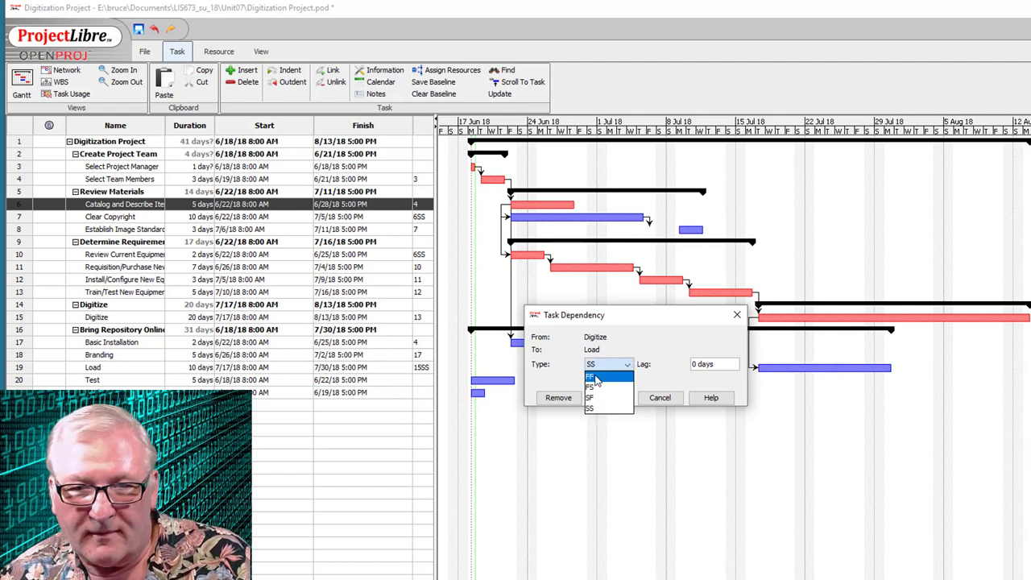
pyautogui.click(597, 376)
pyautogui.click(626, 399)
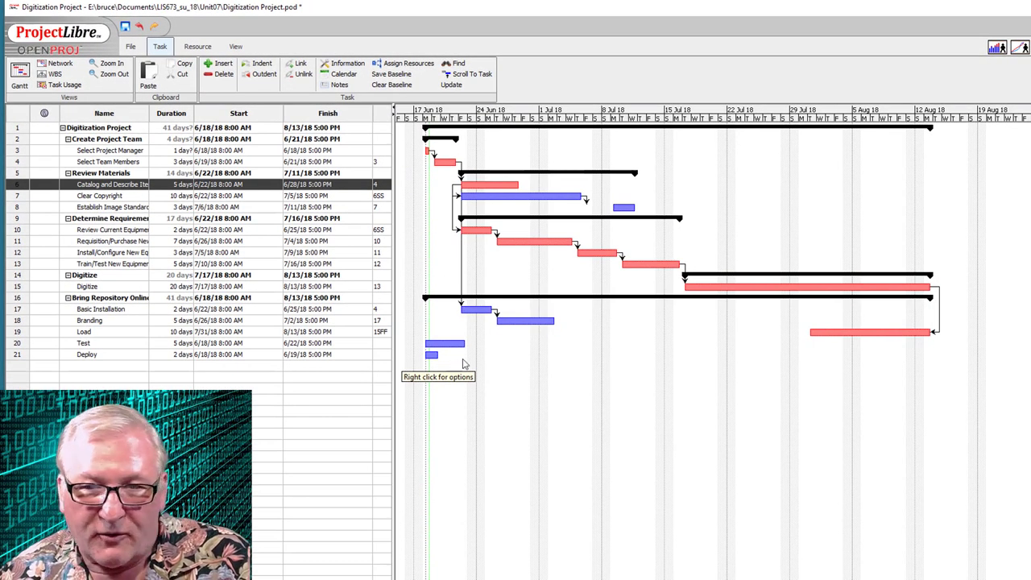
# - Link Load→Test and Test→Deploy, extending the project to 48 days ending 8/22/18
pyautogui.moveTo(850, 331); pyautogui.dragTo(440, 343)
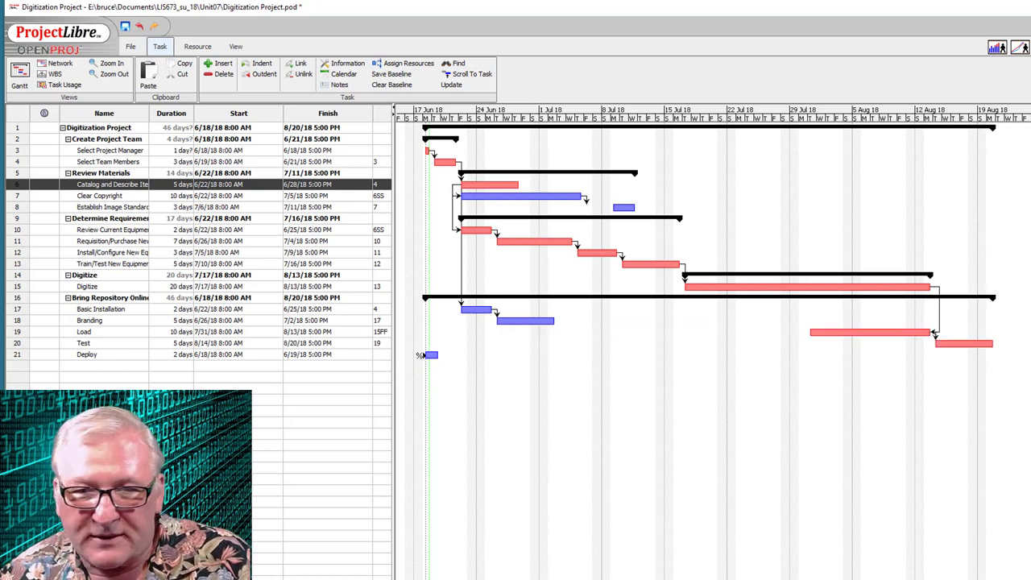
pyautogui.moveTo(955, 345); pyautogui.dragTo(433, 357)
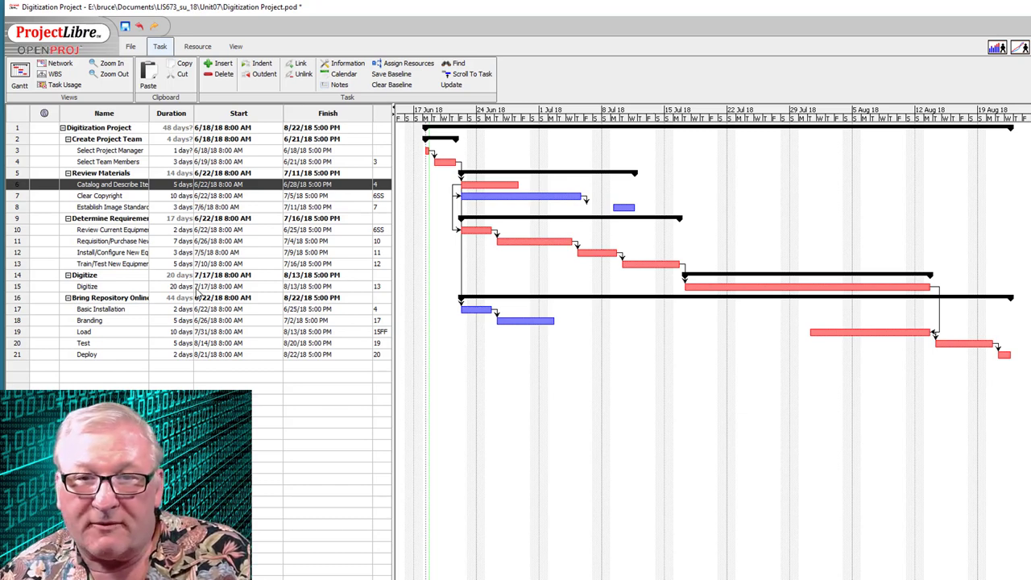
pyautogui.click(54, 74)
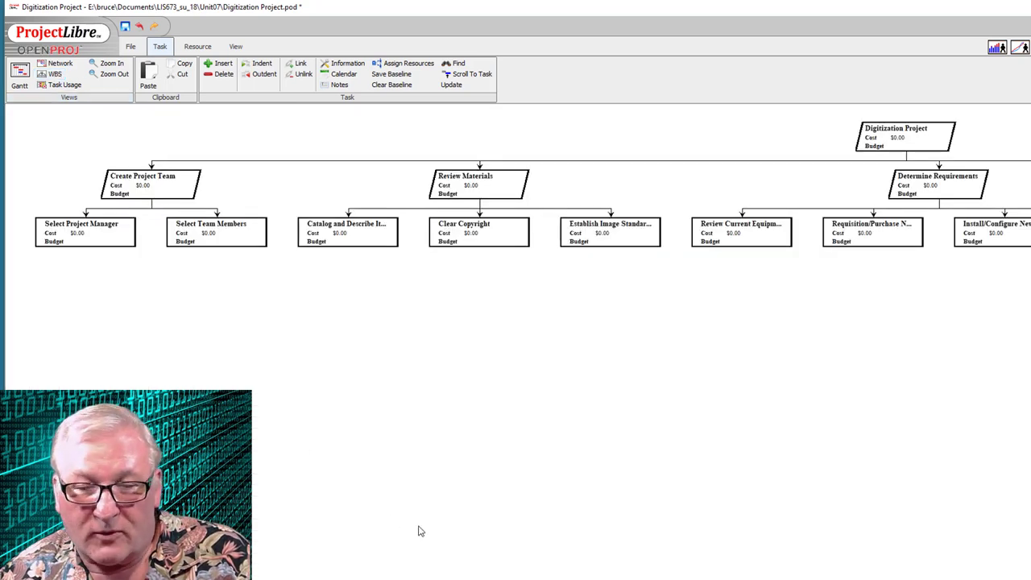
pyautogui.hscroll(10, 515, 186)
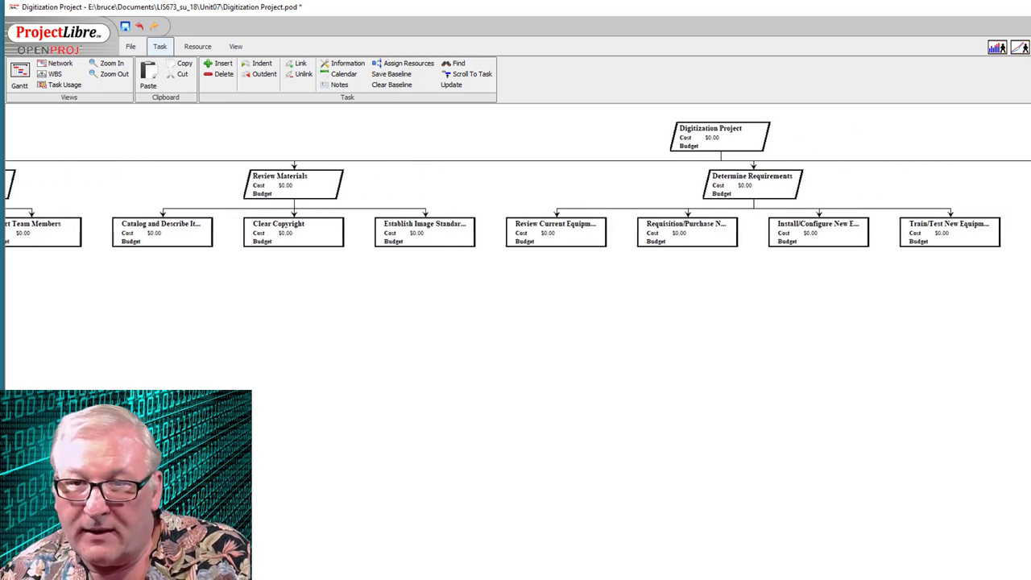
pyautogui.hscroll(3, 515, 185)
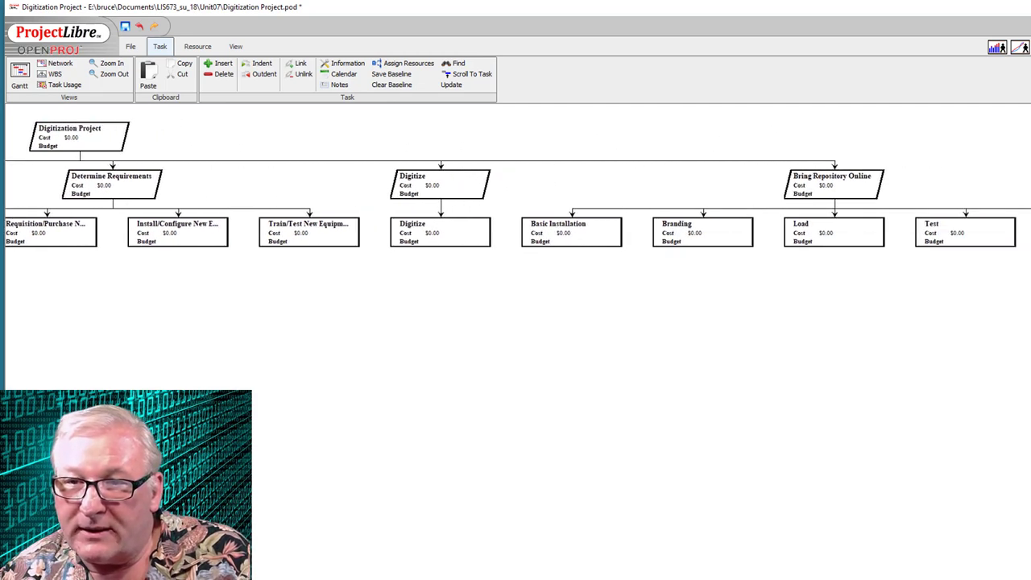
pyautogui.hscroll(-13, 515, 185)
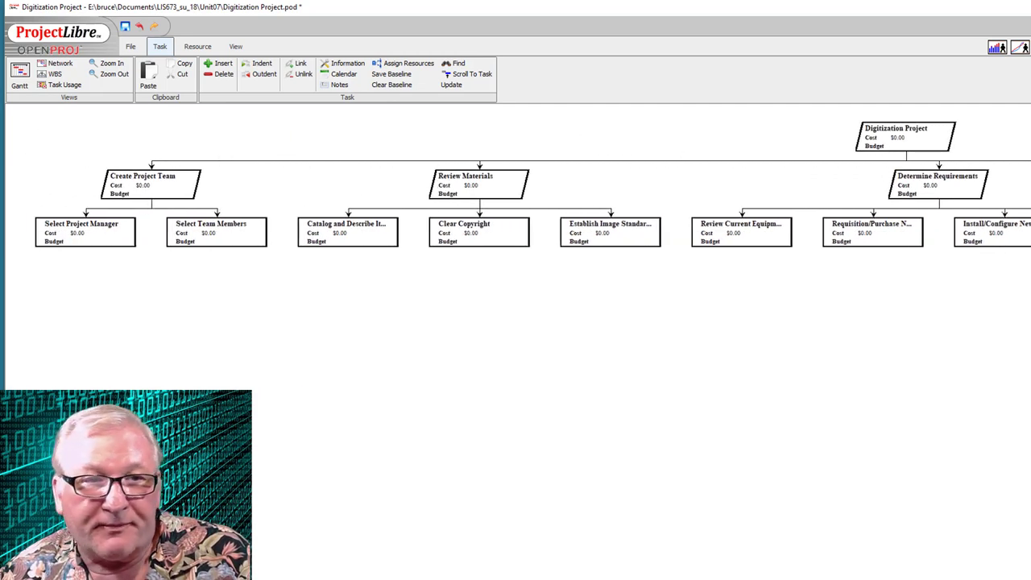
pyautogui.click(59, 64)
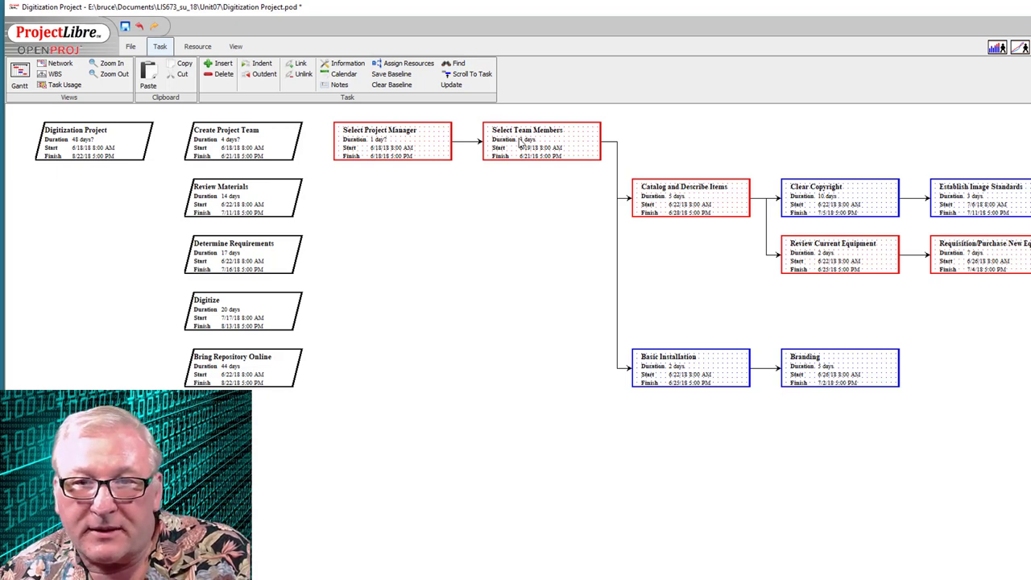
pyautogui.click(66, 88)
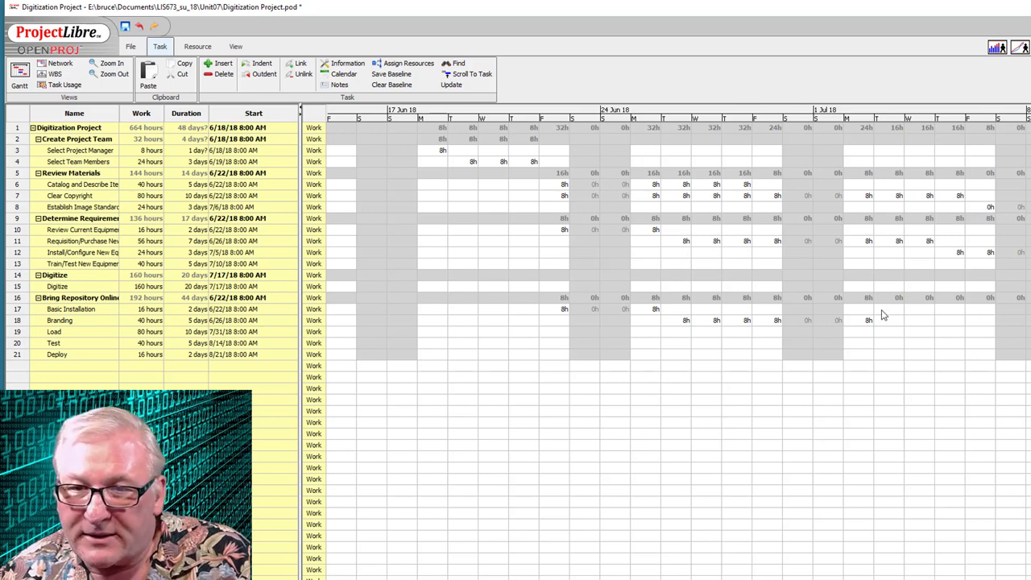
pyautogui.click(19, 74)
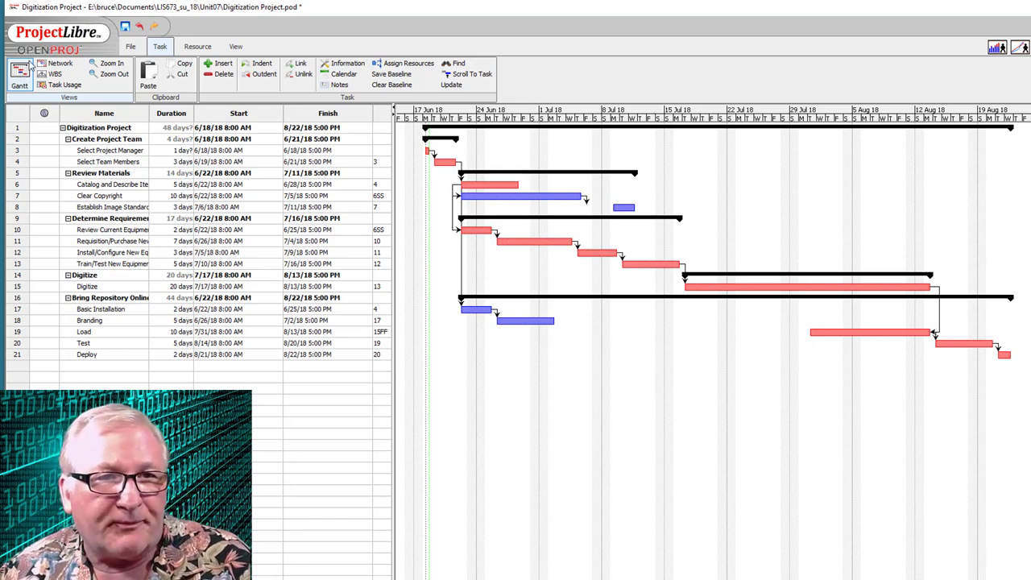
# - Switch to the Resources sheet and select the first resource Name cell
pyautogui.click(204, 47)
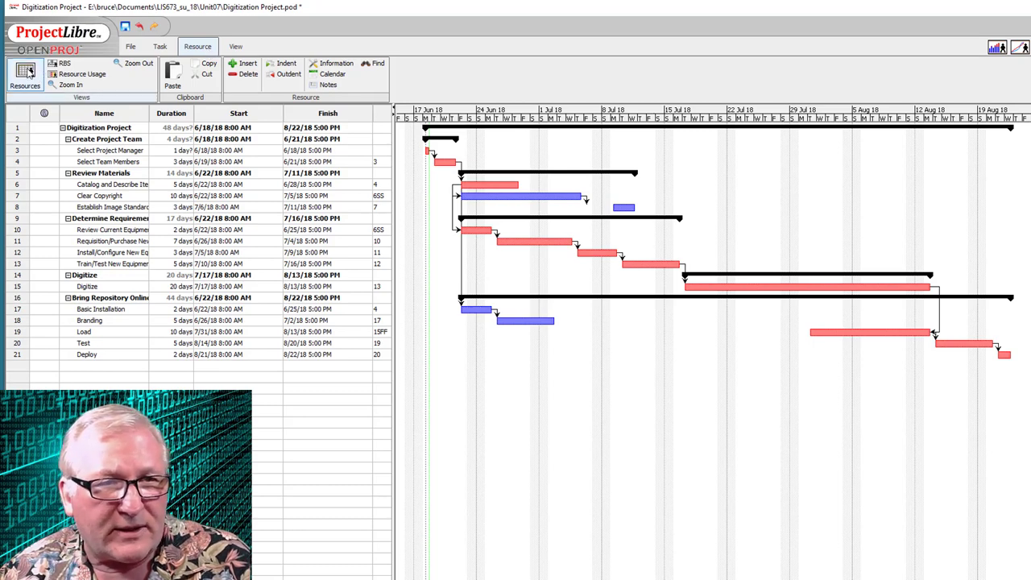
pyautogui.click(29, 72)
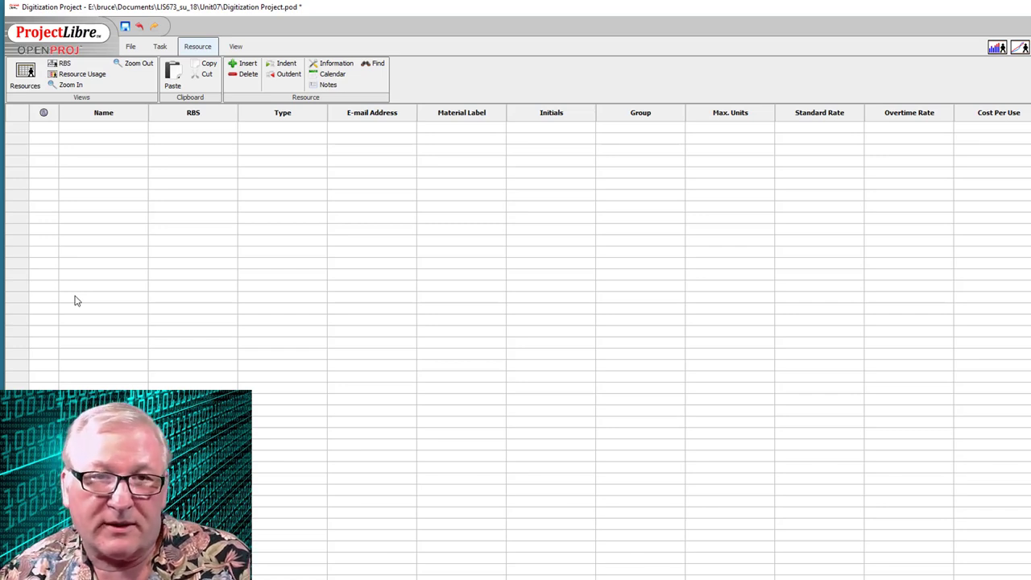
pyautogui.click(85, 127)
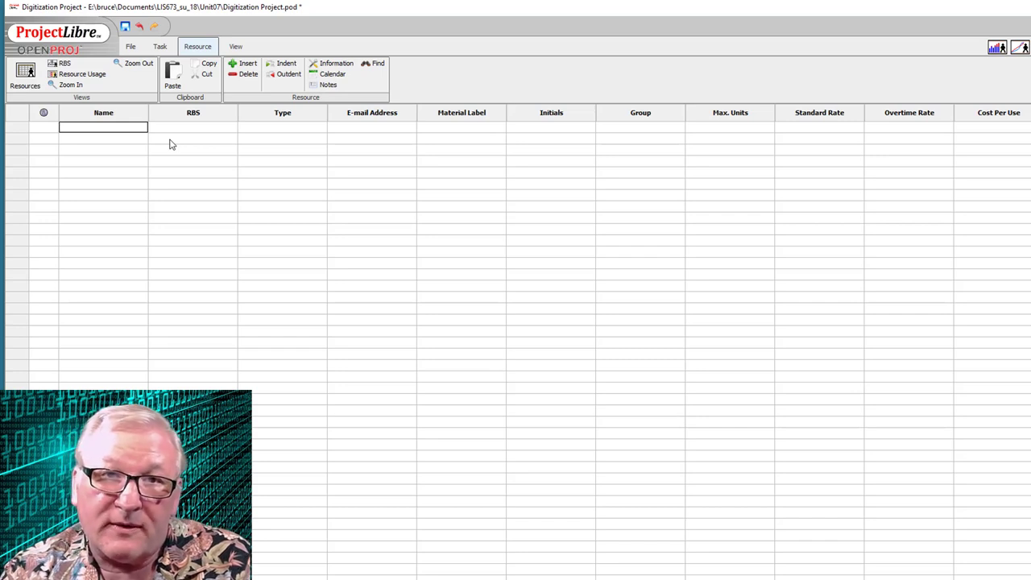
pyautogui.write('student')
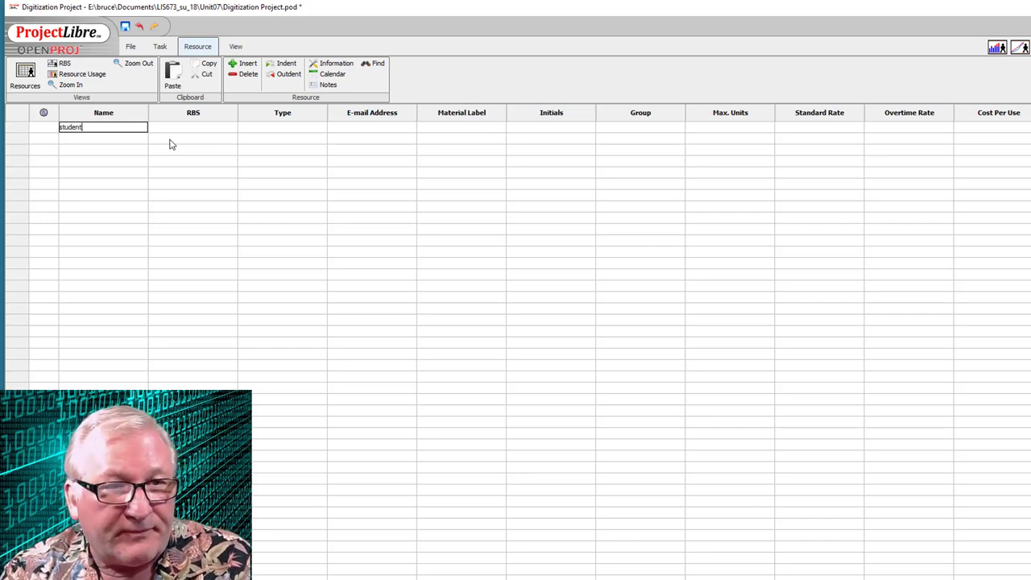
pyautogui.write('1')
pyautogui.press('Tab')
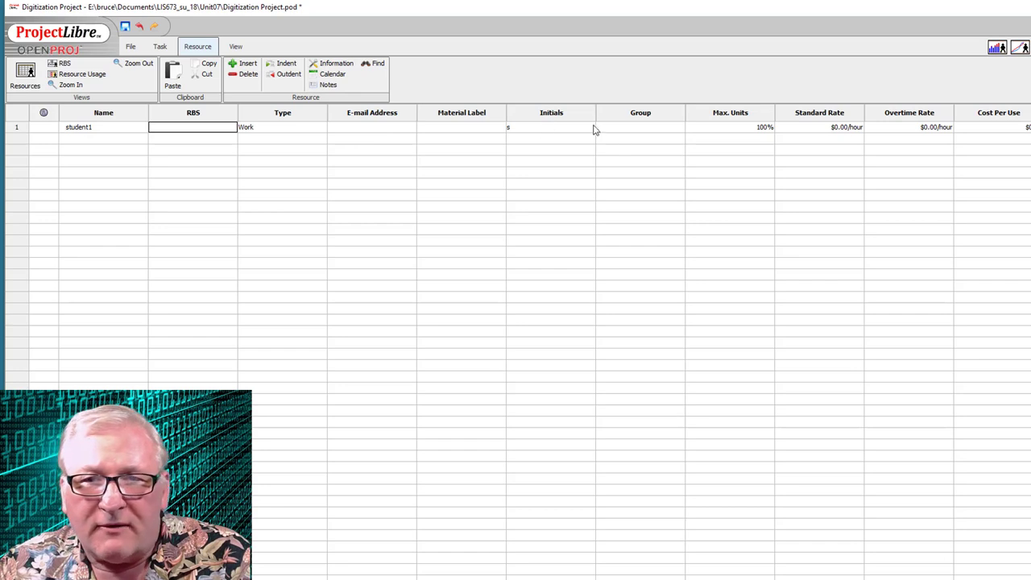
pyautogui.doubleClick(844, 127)
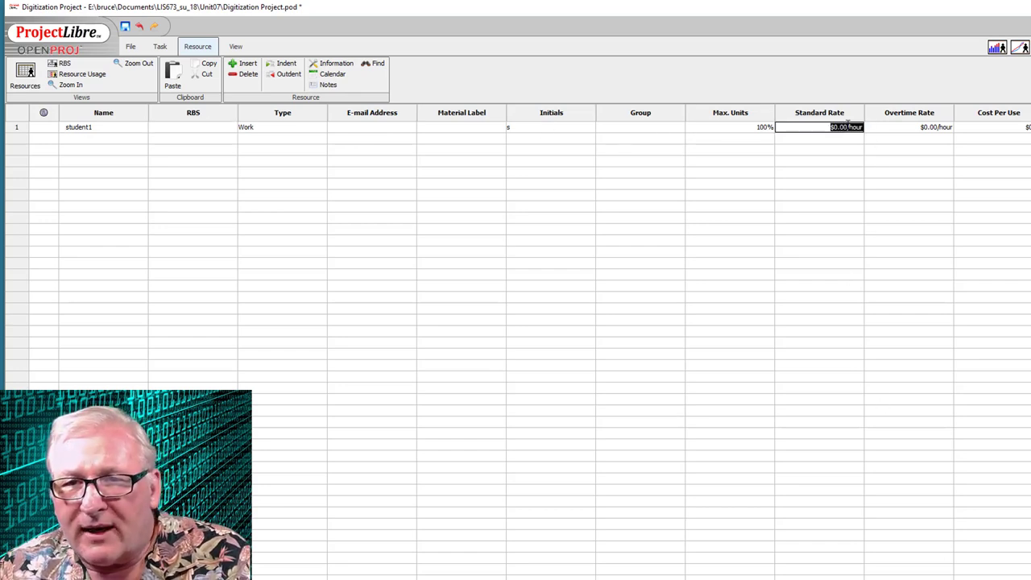
pyautogui.write('25')
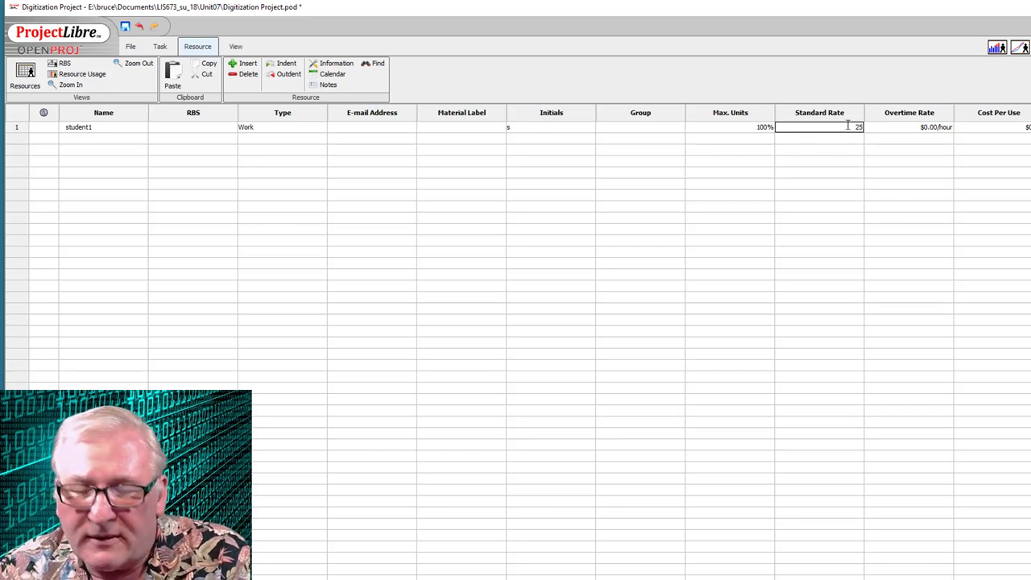
pyautogui.press('Tab')
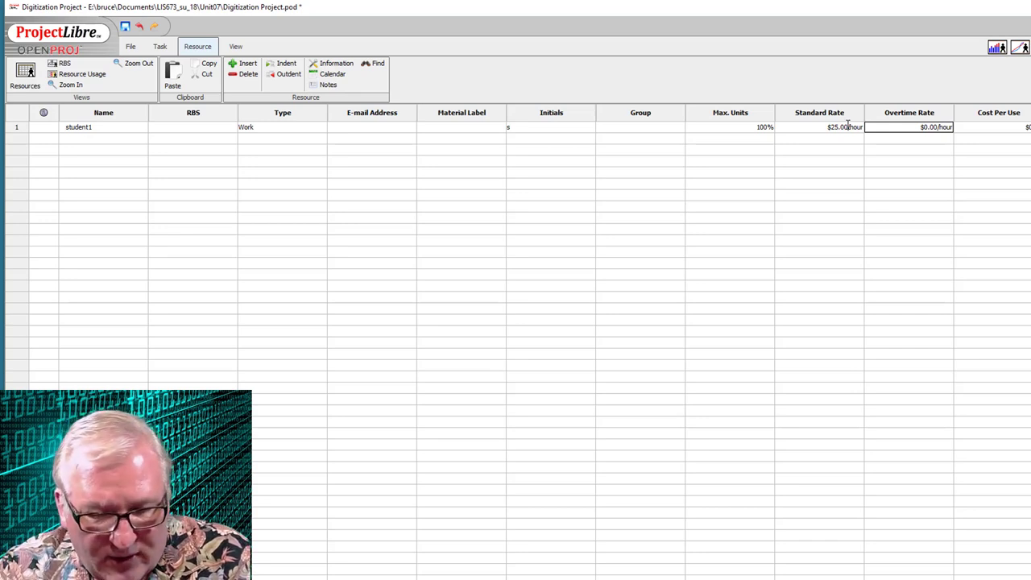
pyautogui.write('50.')
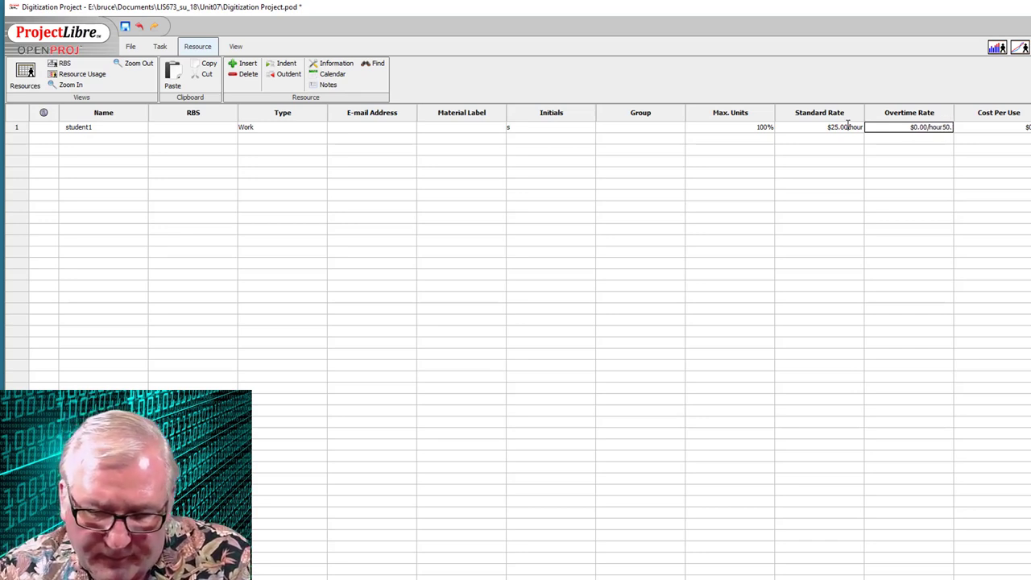
pyautogui.write('00')
pyautogui.press('Return')
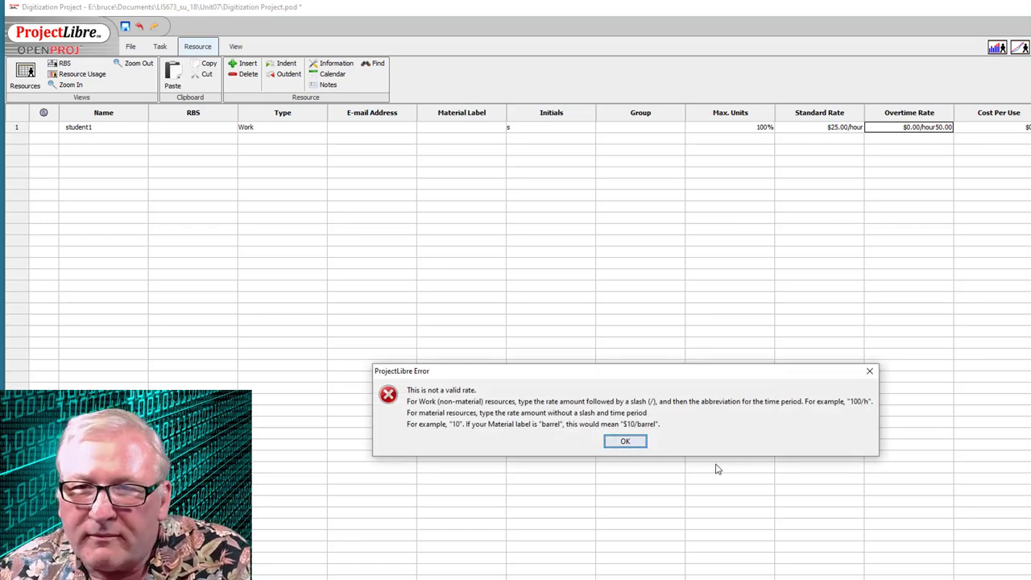
pyautogui.click(630, 442)
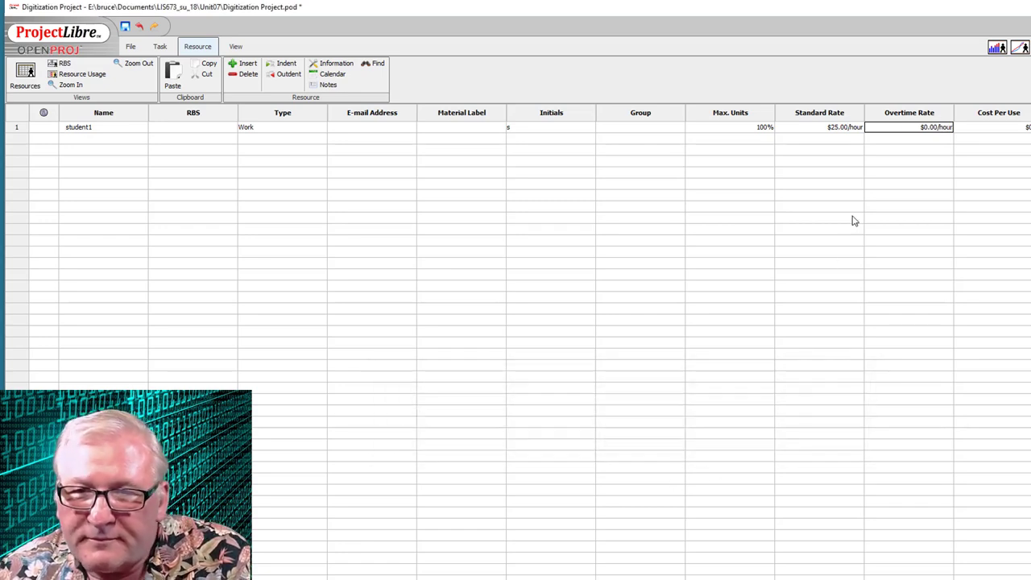
pyautogui.doubleClick(936, 127)
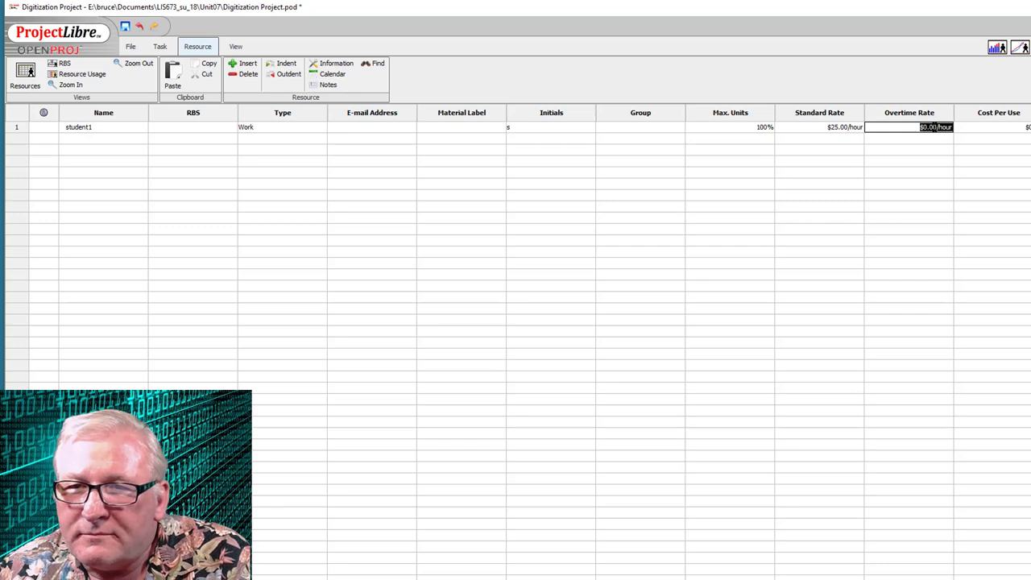
pyautogui.write('50.00')
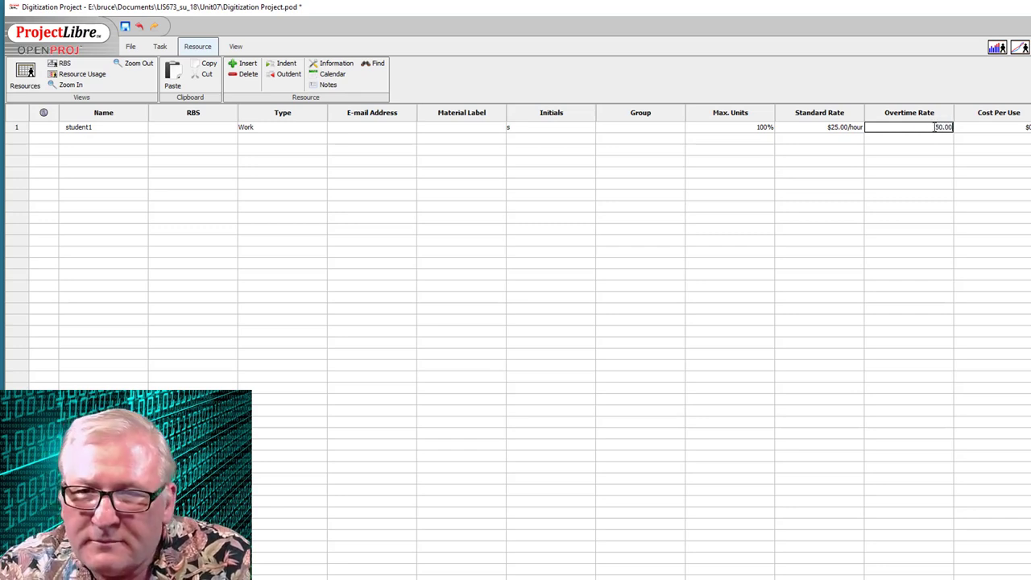
pyautogui.press('Tab')
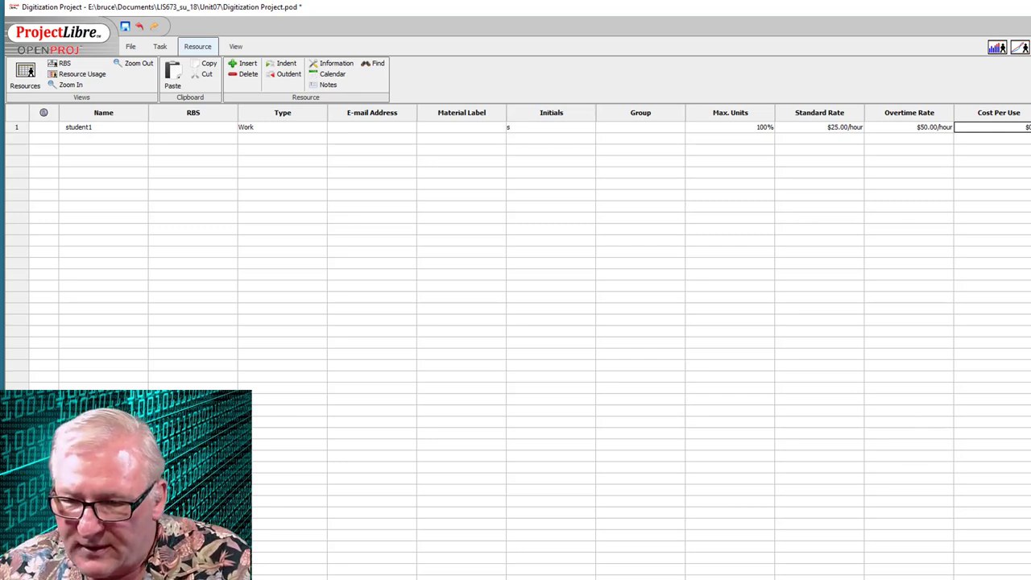
pyautogui.hscroll(3, 529, 341)
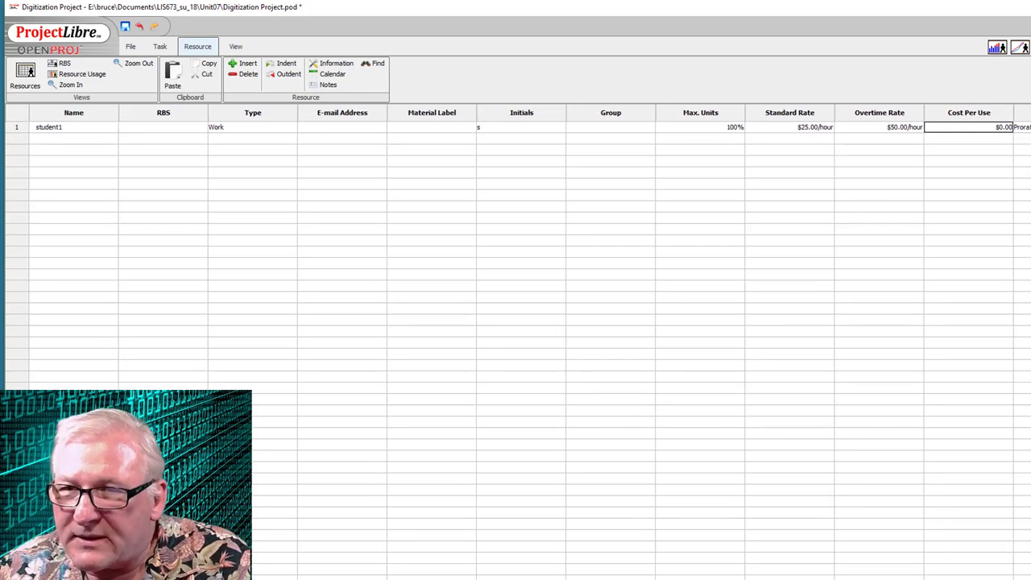
pyautogui.hscroll(1, 529, 341)
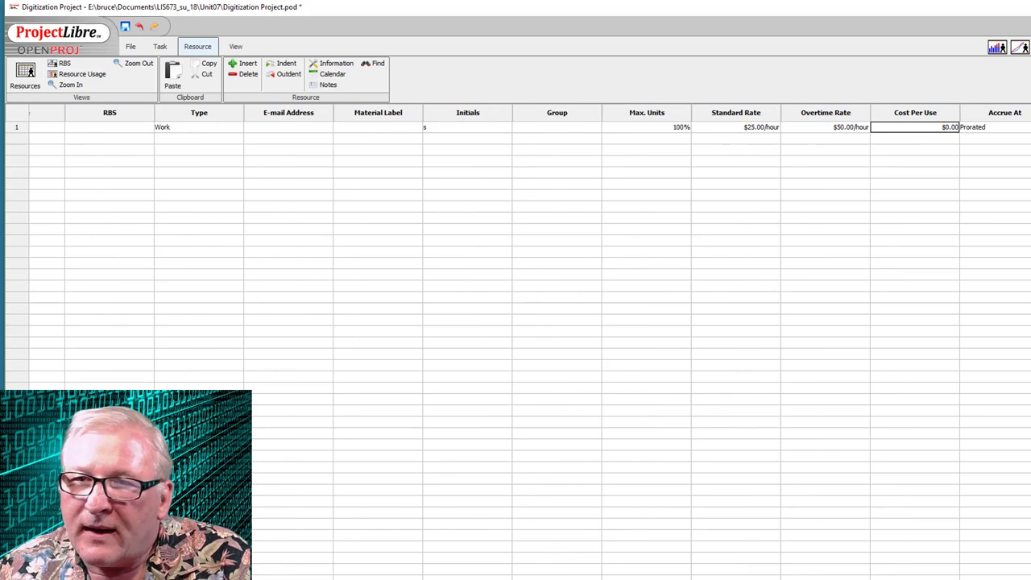
pyautogui.hscroll(-4, 524, 515)
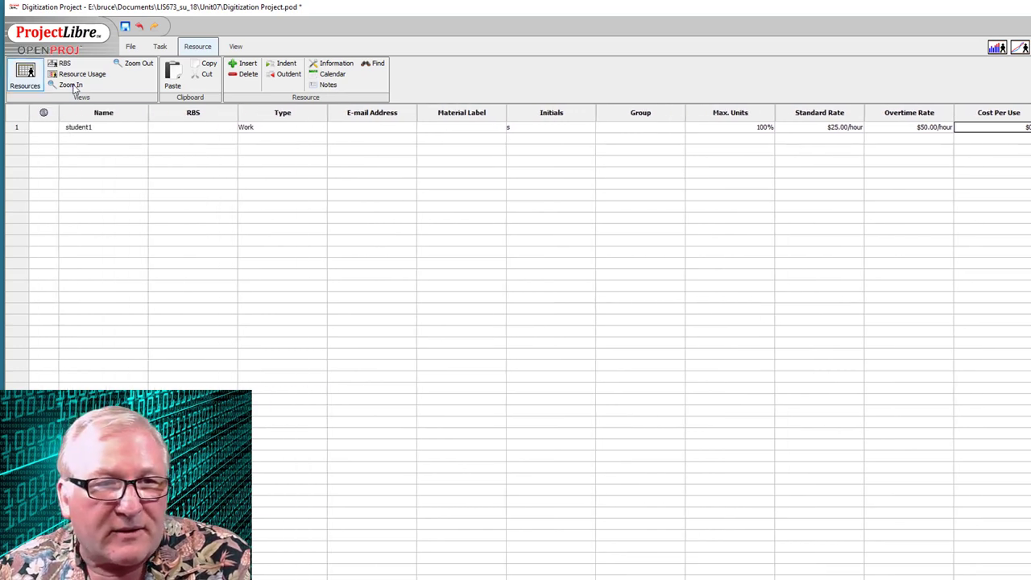
# - Enter resource student2 with $25.00/hour standard and $50.00/hour overtime rates
pyautogui.click(84, 137)
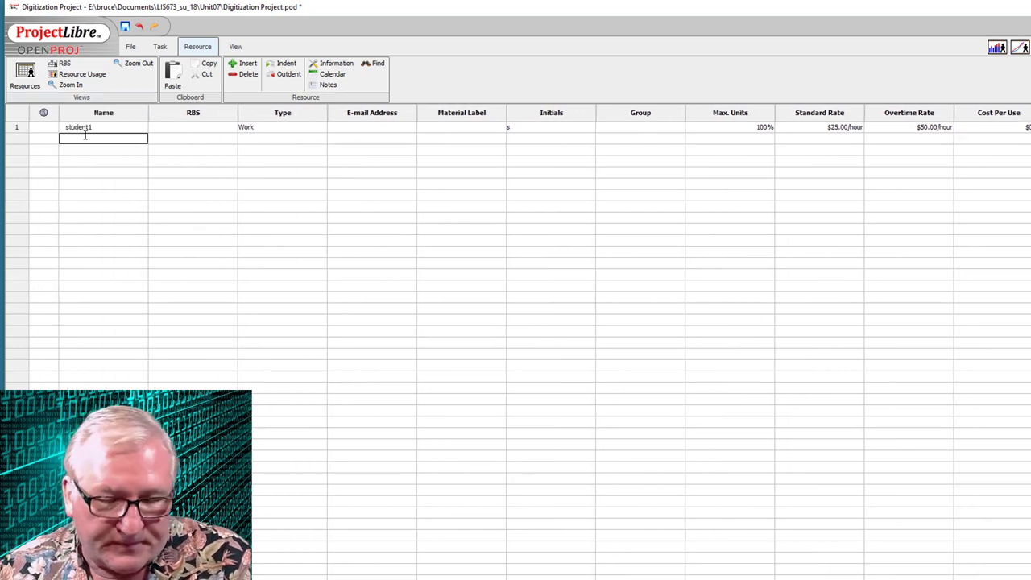
pyautogui.write('student')
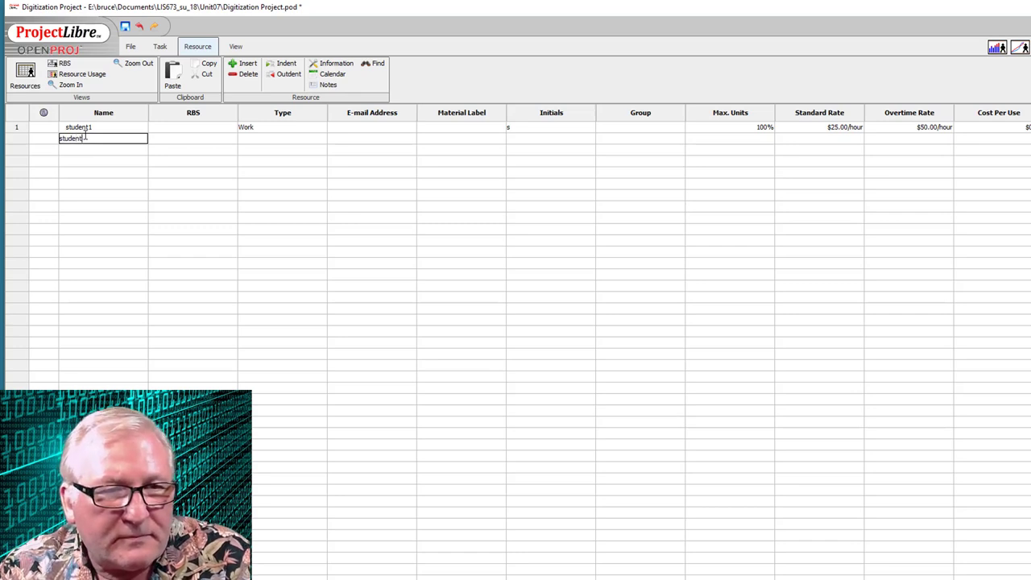
pyautogui.write('2')
pyautogui.press('Tab')
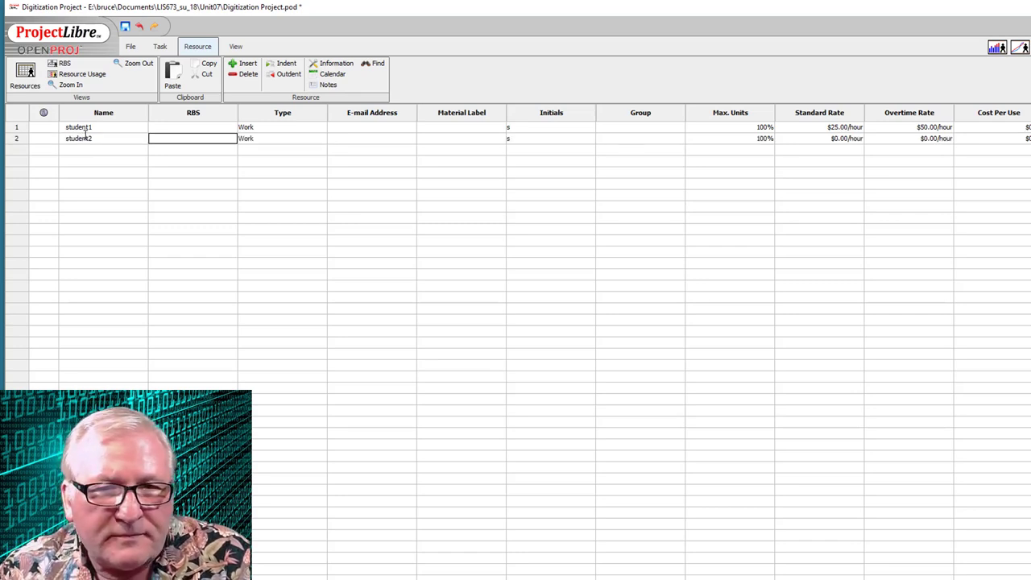
pyautogui.click(843, 138)
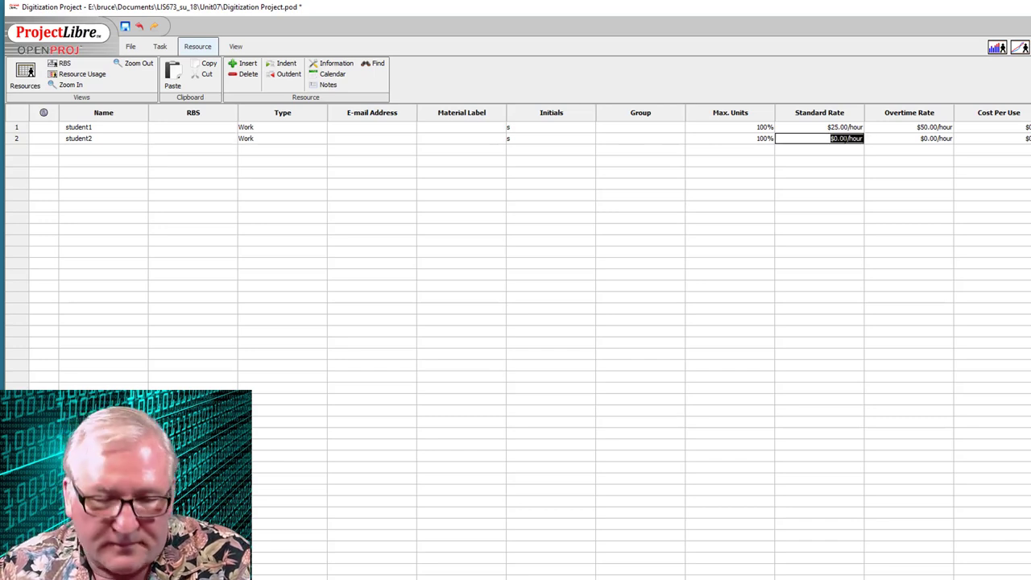
pyautogui.write('25.00')
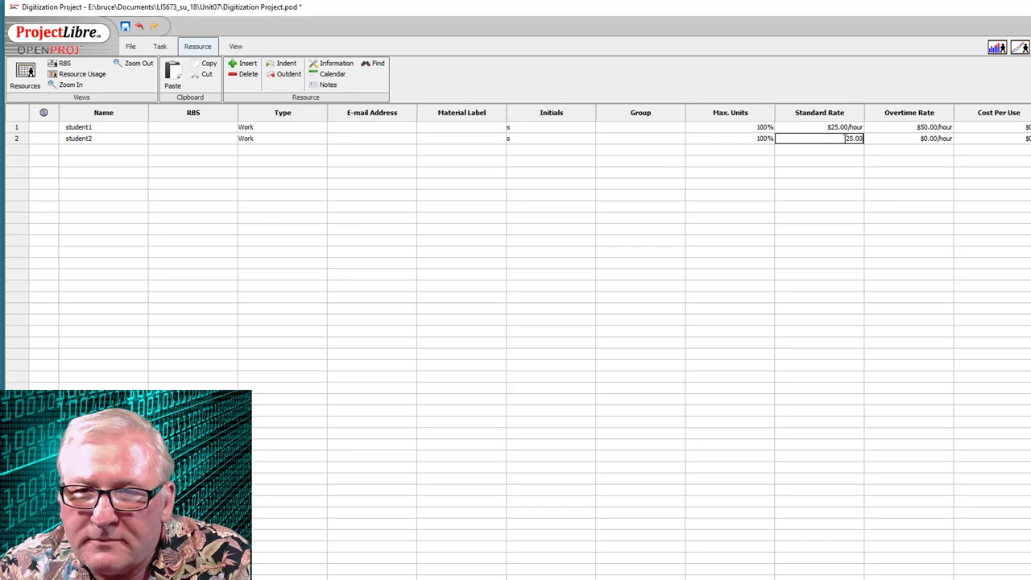
pyautogui.press('Tab')
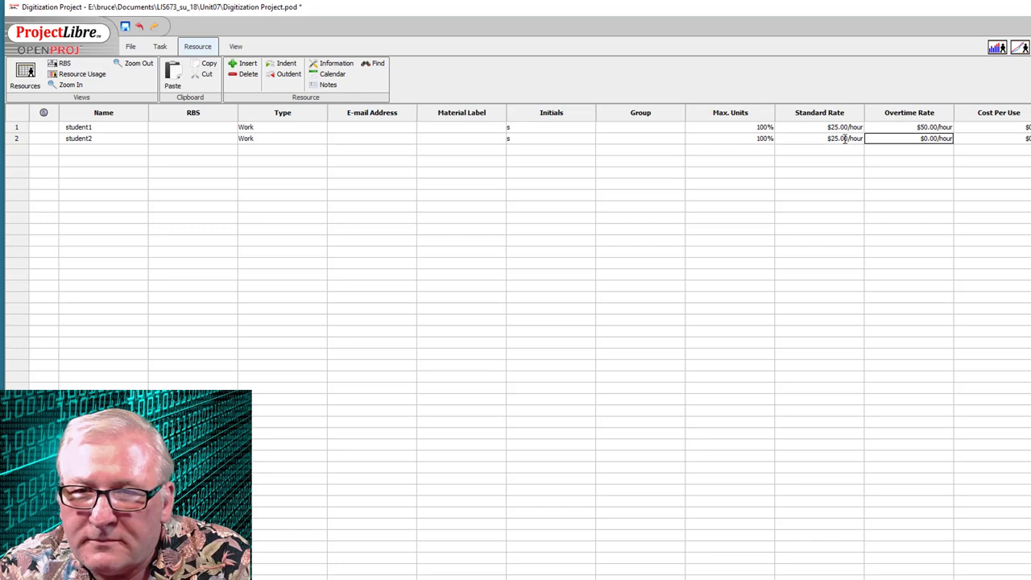
pyautogui.click(934, 139)
pyautogui.write('5')
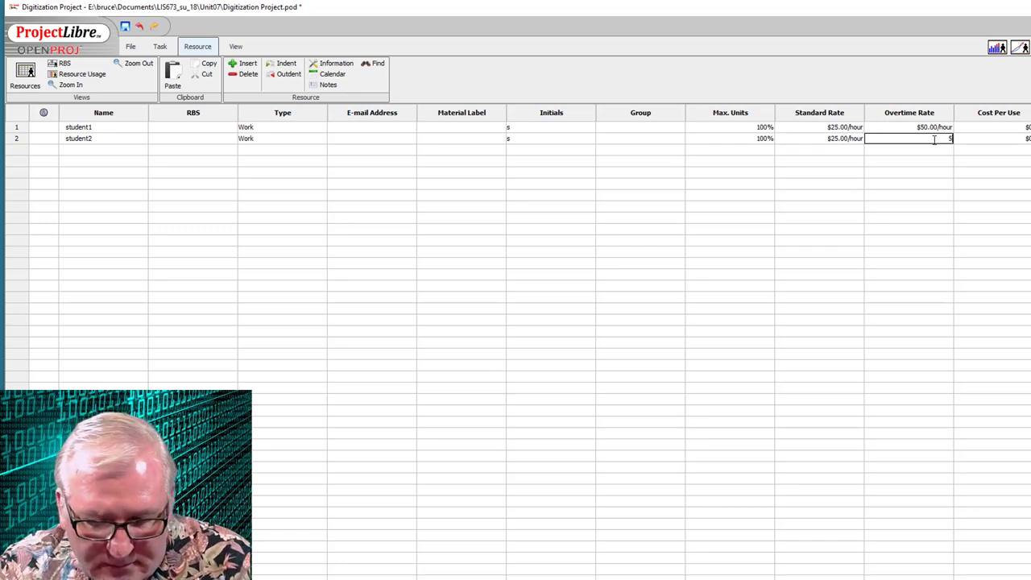
pyautogui.write('0.00')
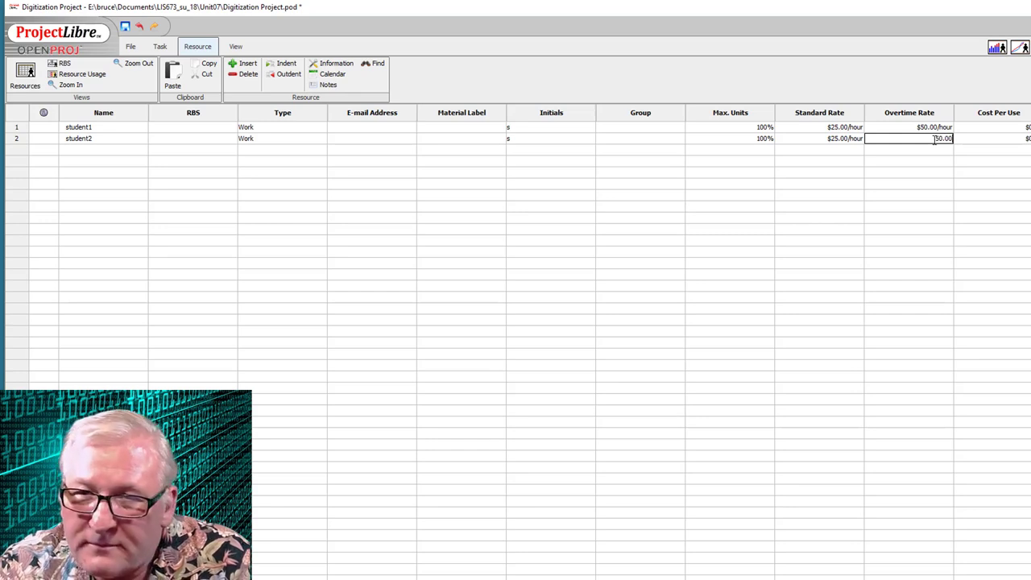
pyautogui.press('Tab')
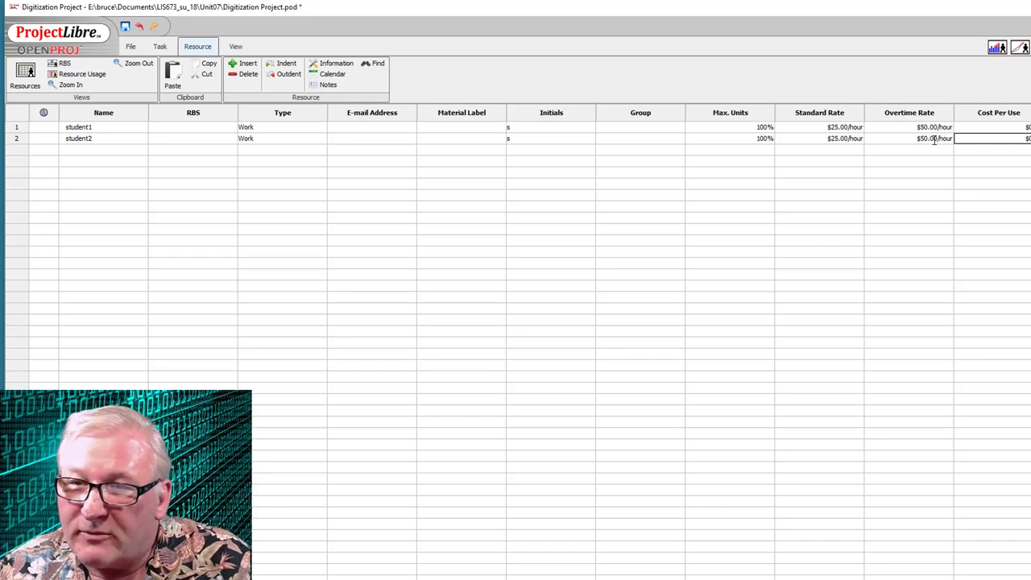
pyautogui.click(77, 150)
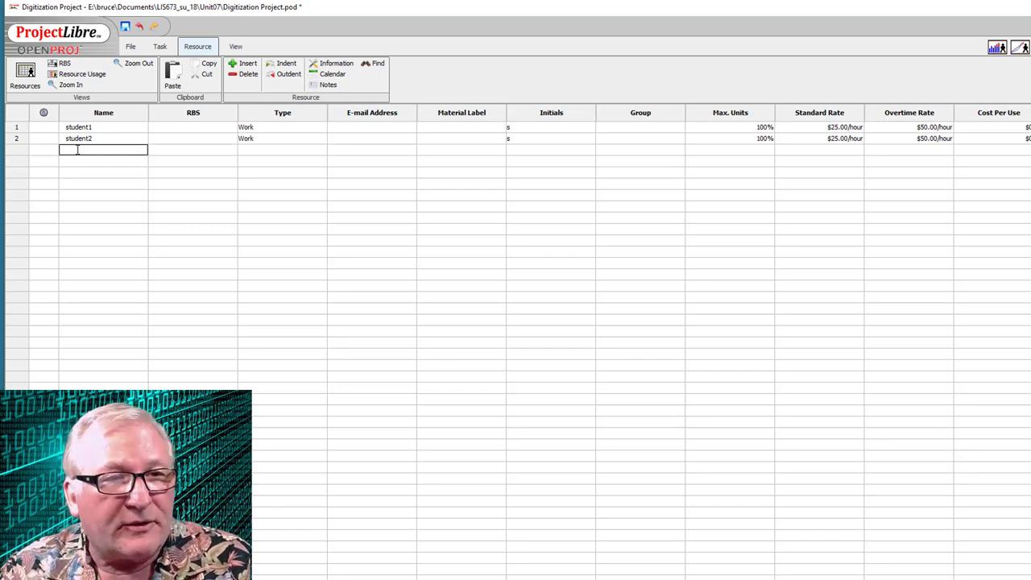
# - Name the third resource Scanner, set its type to Material, and give it a 2500 standard rate
pyautogui.write('nner')
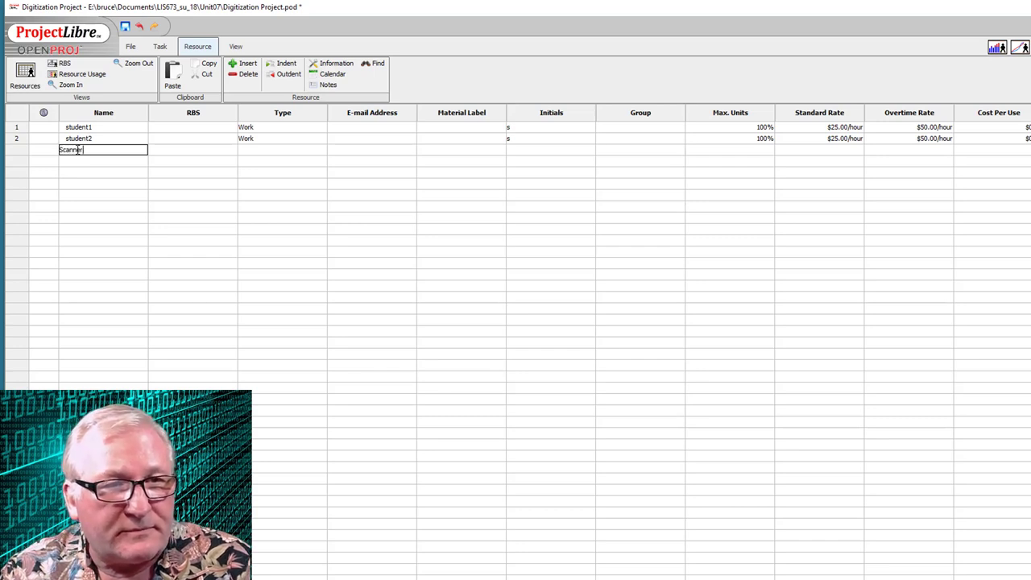
pyautogui.press('Tab')
pyautogui.press('Tab')
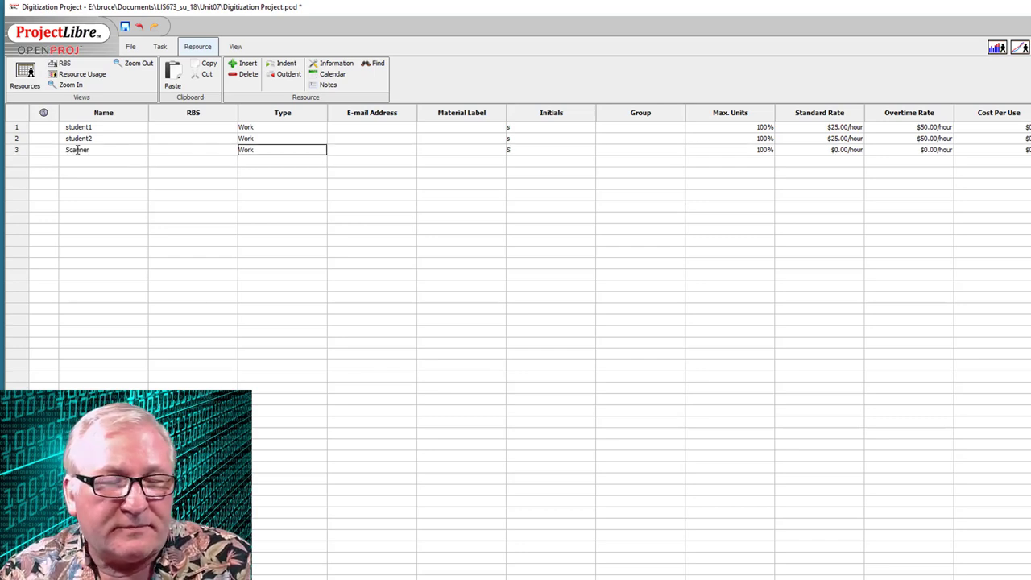
pyautogui.click(270, 153)
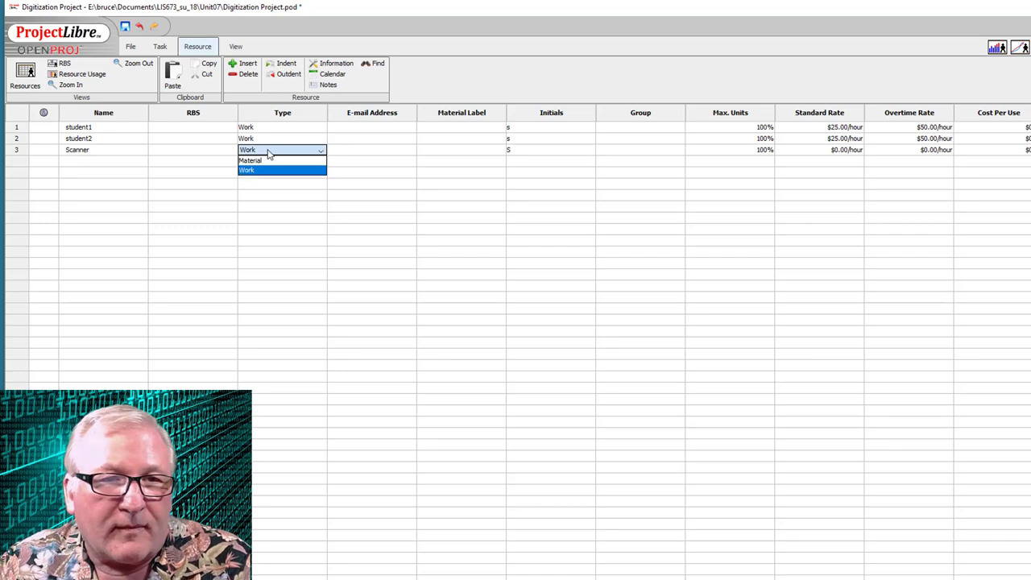
pyautogui.click(281, 162)
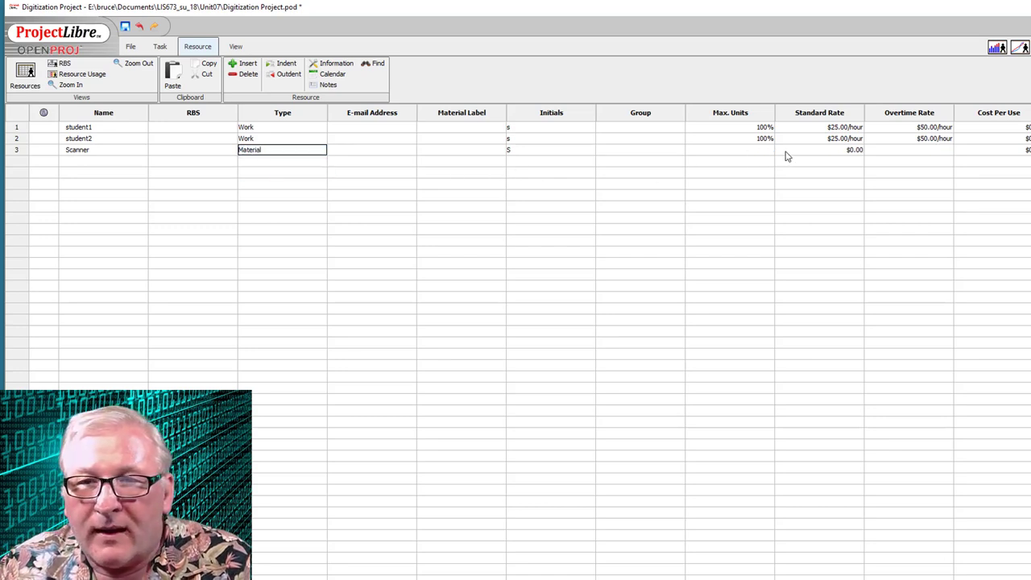
pyautogui.click(850, 152)
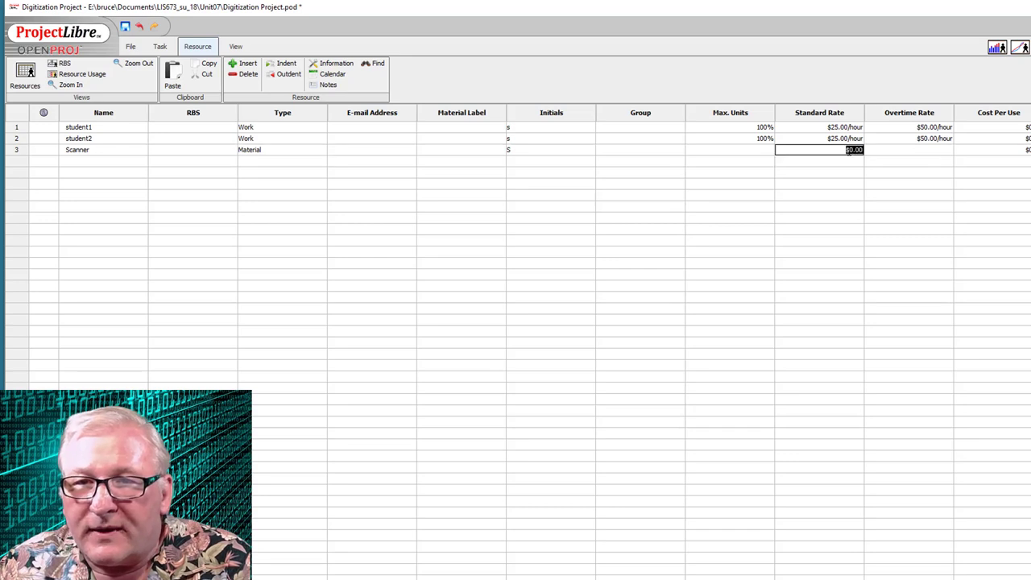
pyautogui.write('2')
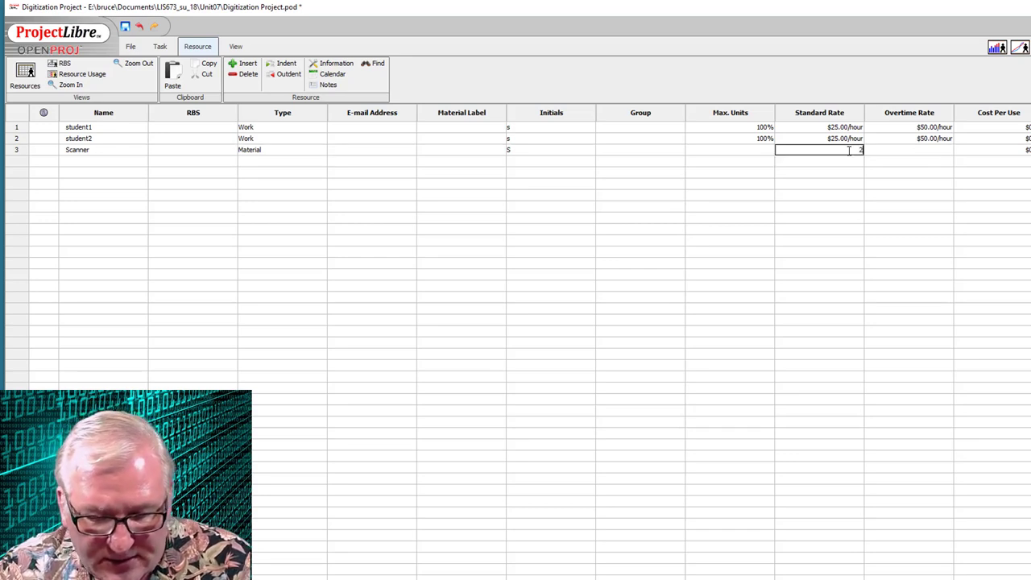
pyautogui.write('500')
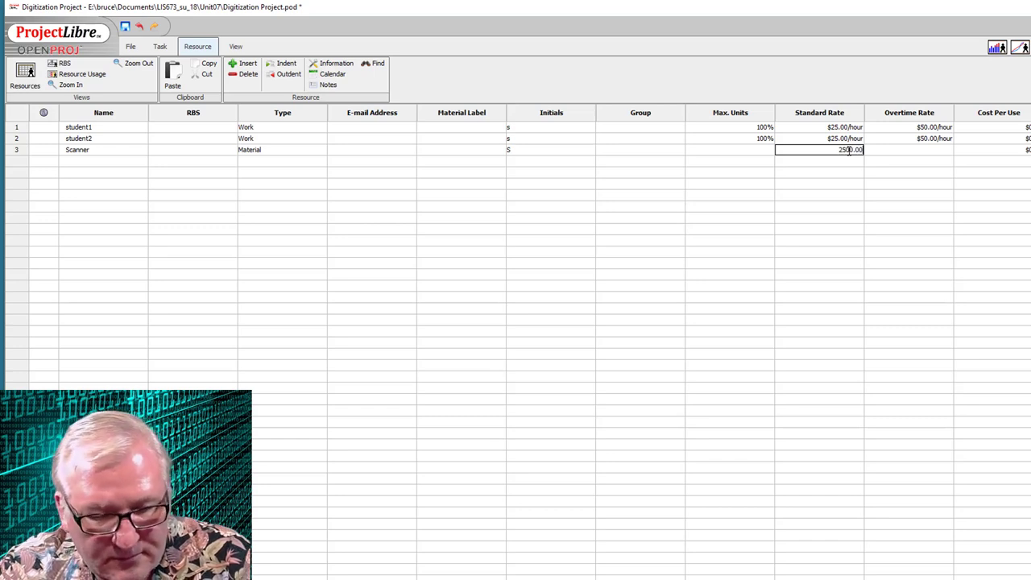
pyautogui.press('Tab')
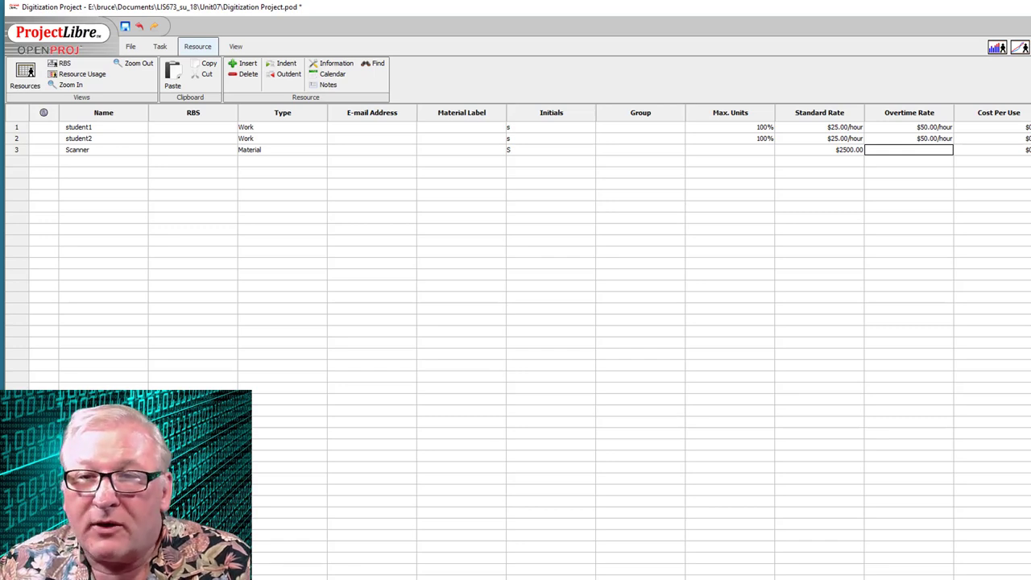
pyautogui.hscroll(1, 533, 342)
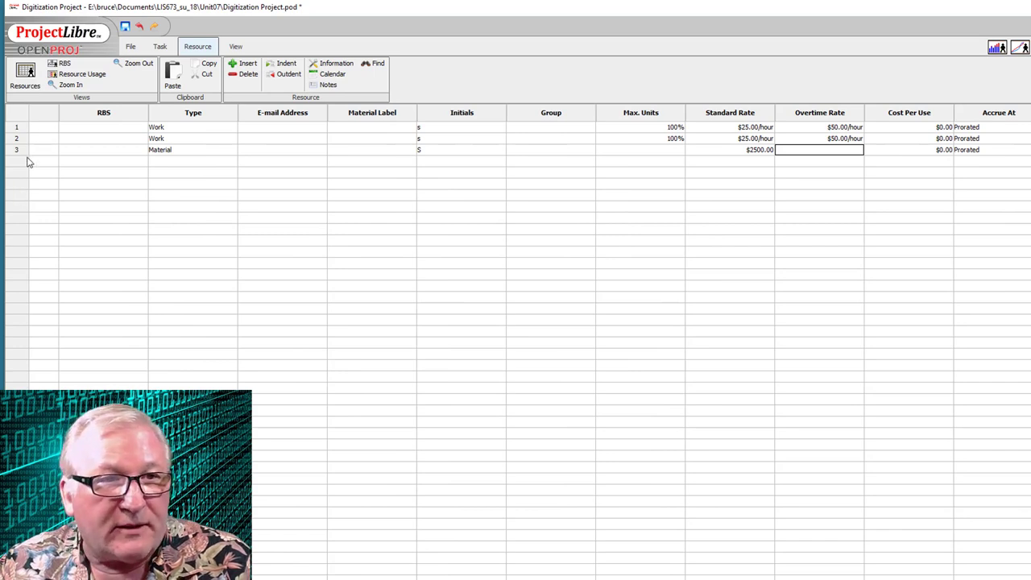
# - Back on the Gantt chart, assign student1 and student2 at 100% to Digitize
pyautogui.click(160, 46)
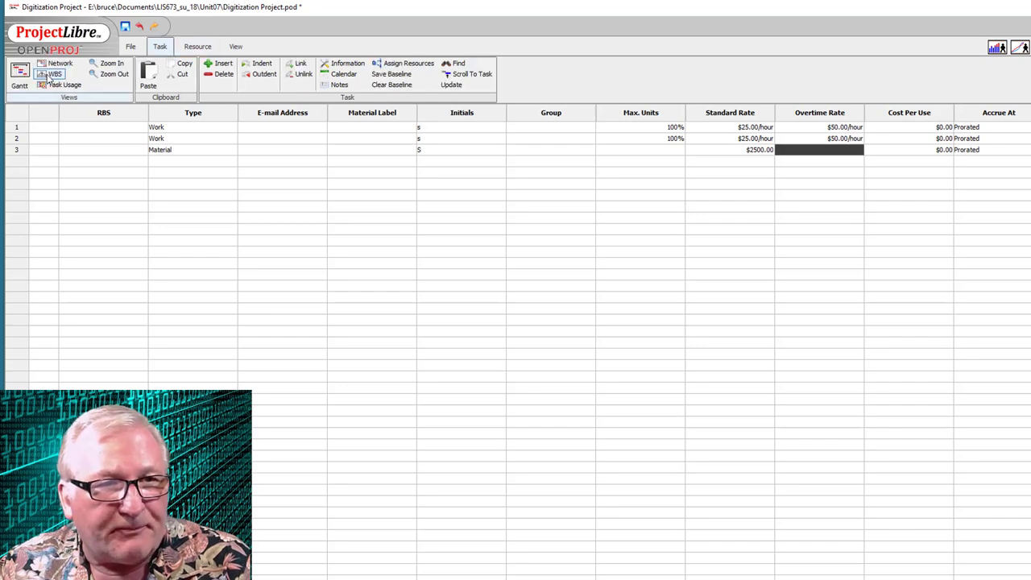
pyautogui.click(21, 76)
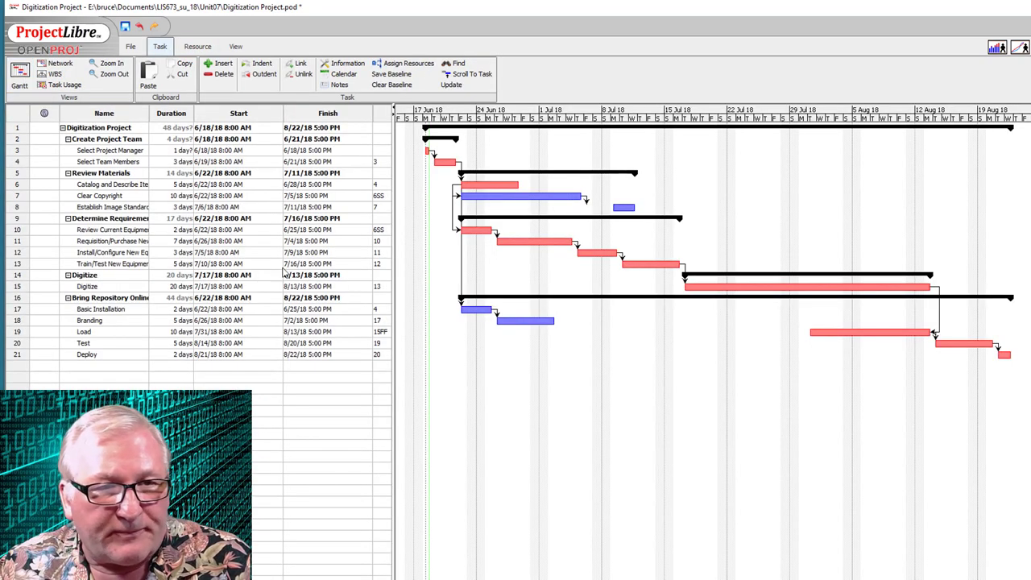
pyautogui.click(95, 289)
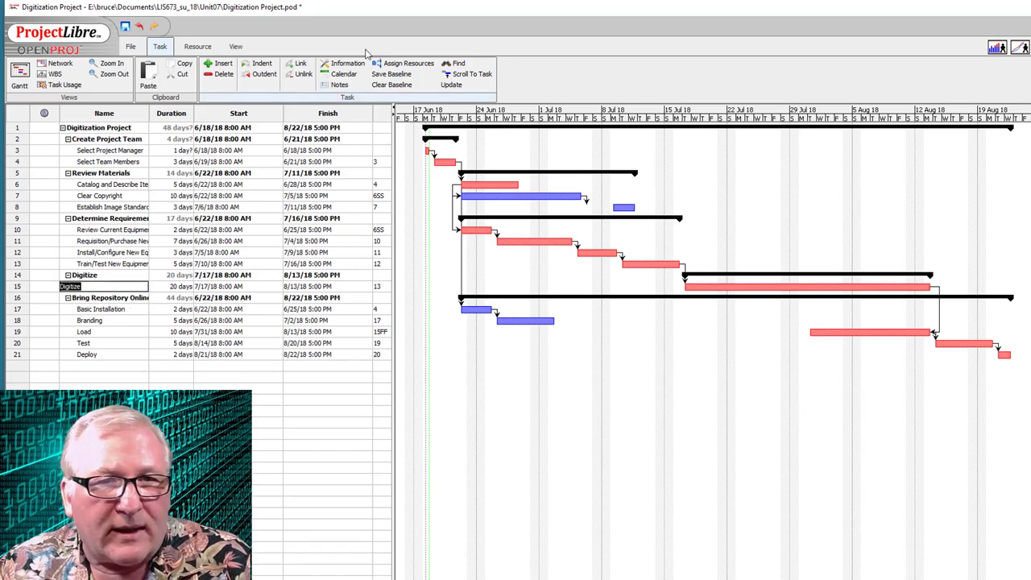
pyautogui.click(411, 63)
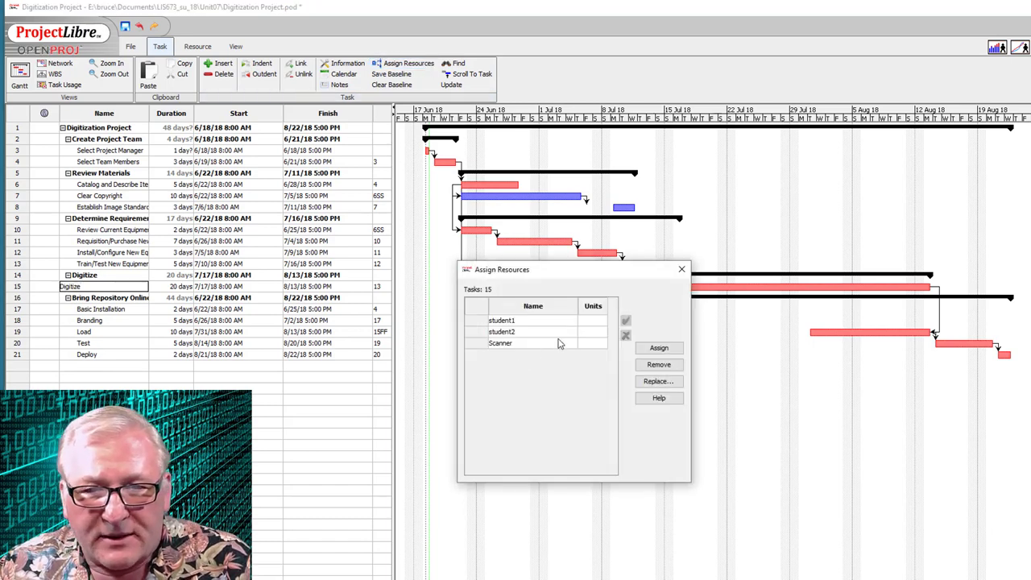
pyautogui.click(593, 320)
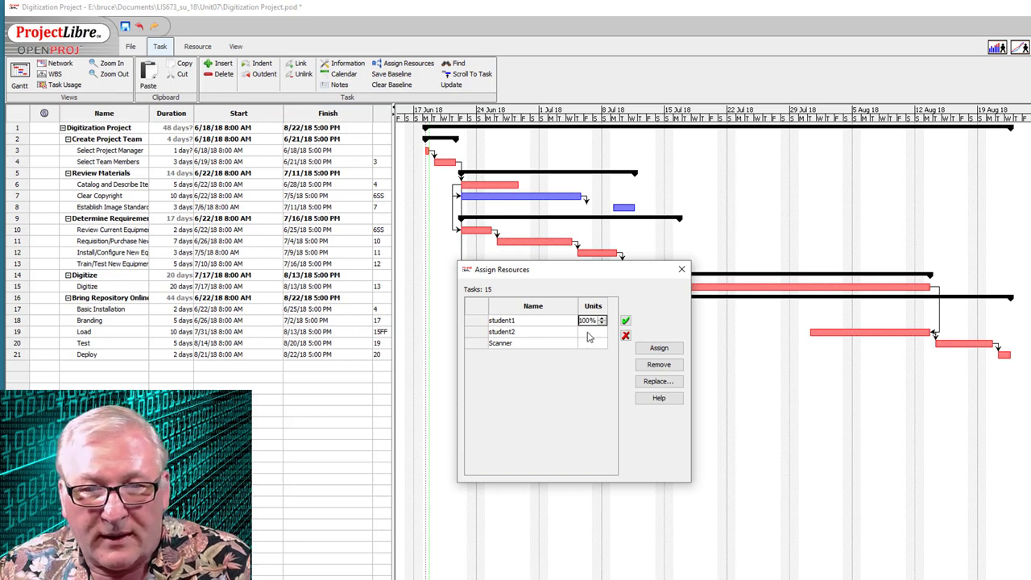
pyautogui.click(590, 332)
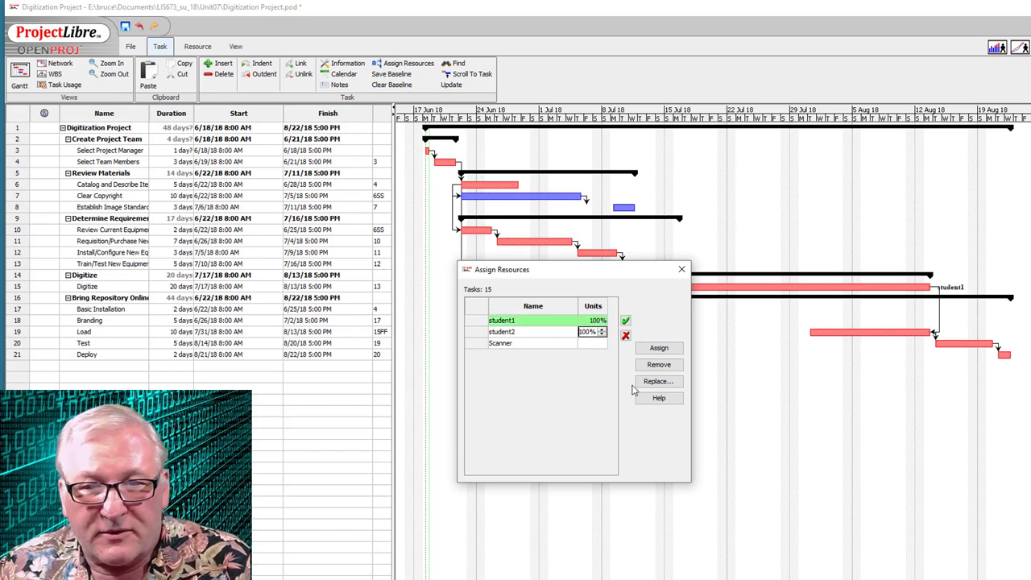
pyautogui.click(654, 350)
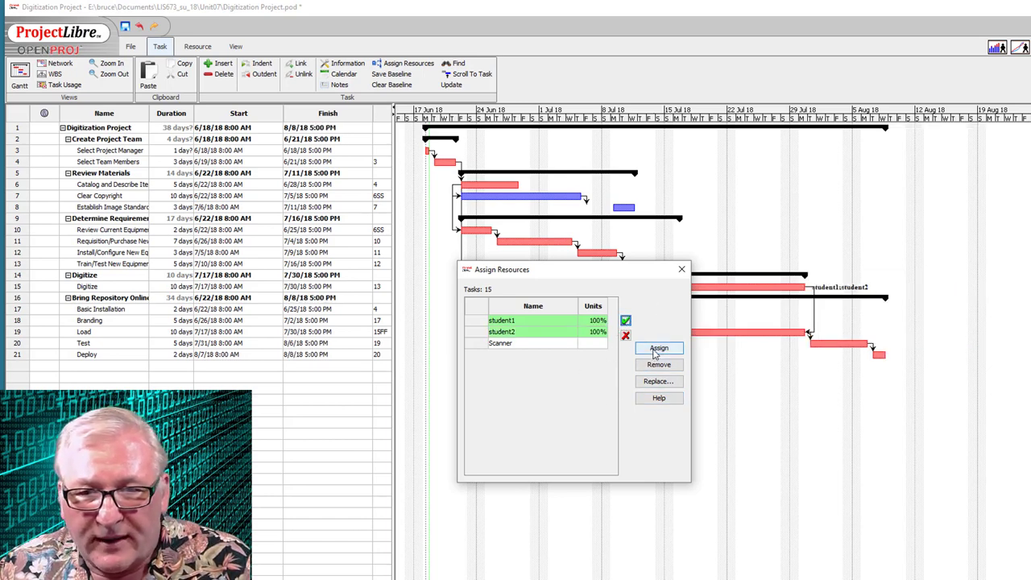
pyautogui.click(681, 269)
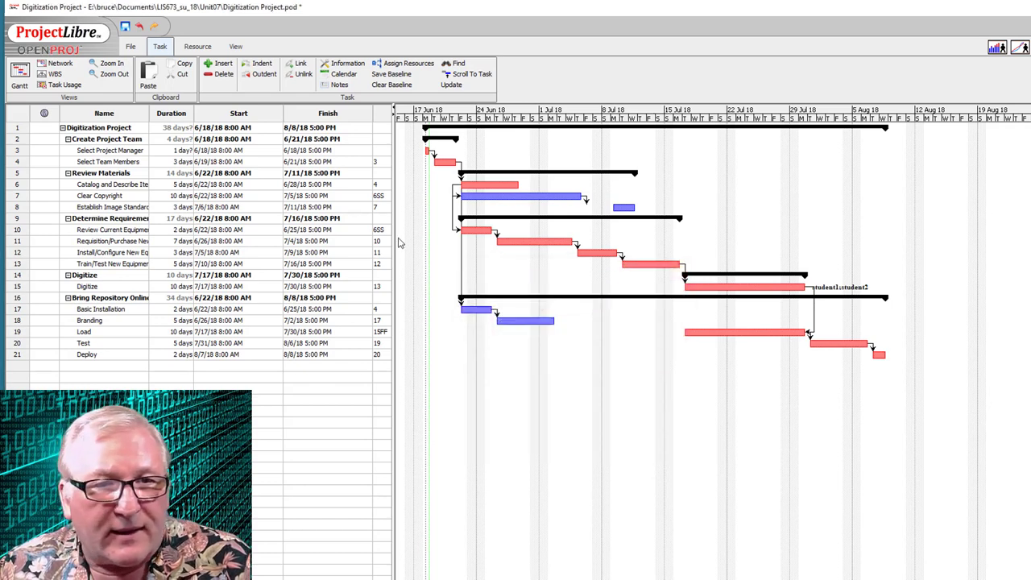
# - Assign student1 and student2 to Train/Test New Equipment
pyautogui.doubleClick(137, 268)
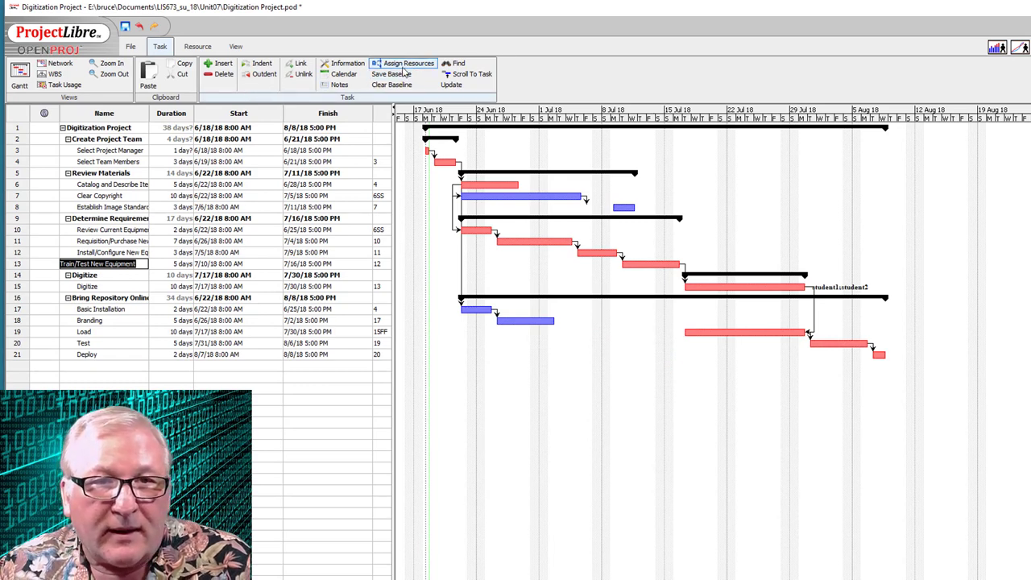
pyautogui.click(407, 65)
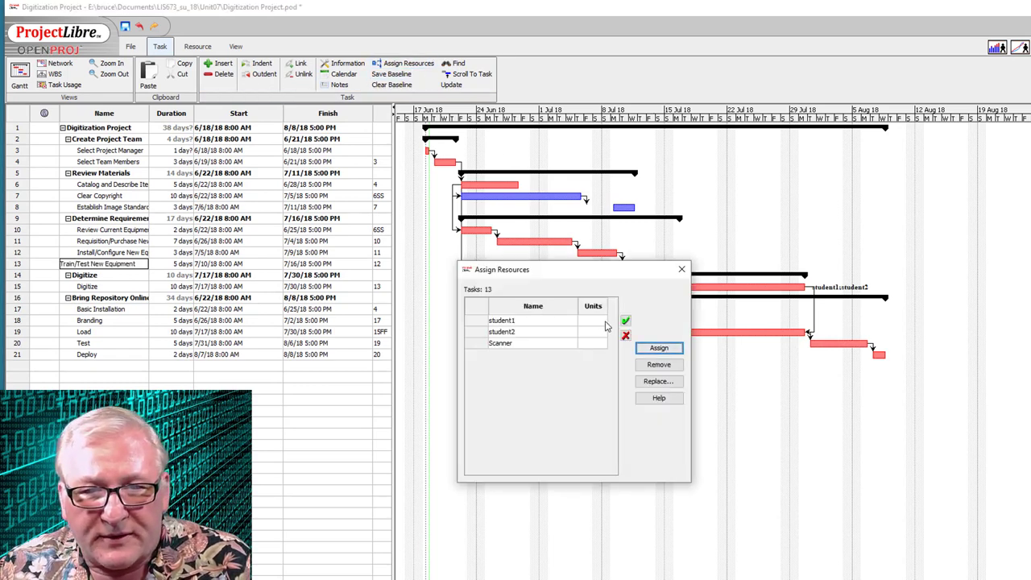
pyautogui.click(606, 322)
pyautogui.click(593, 332)
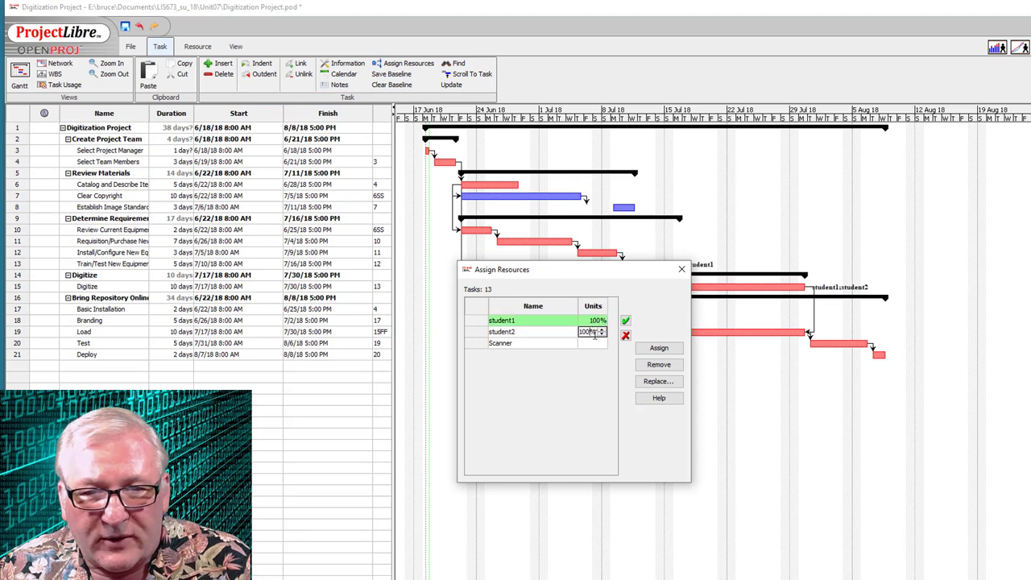
pyautogui.click(658, 348)
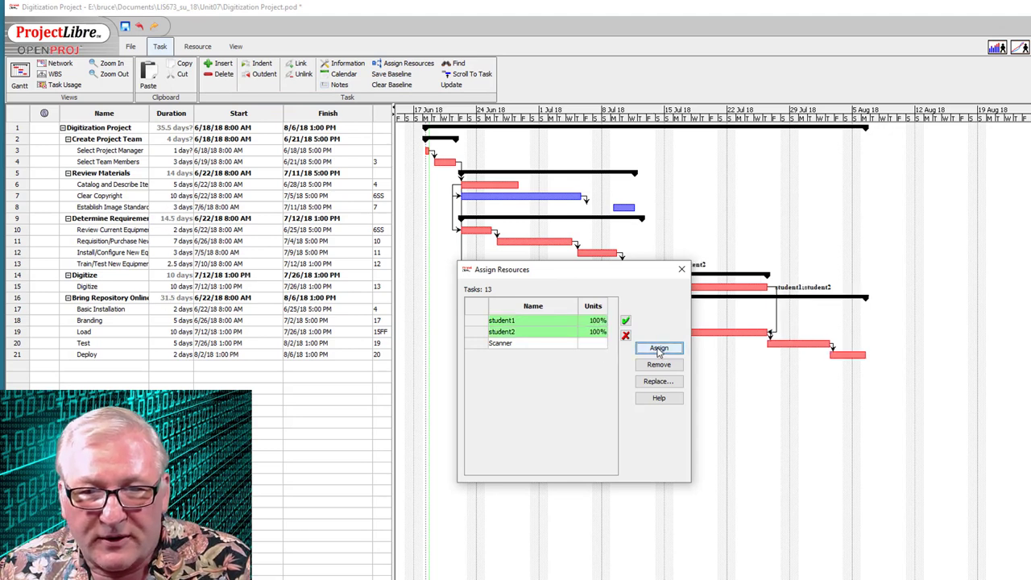
pyautogui.click(681, 269)
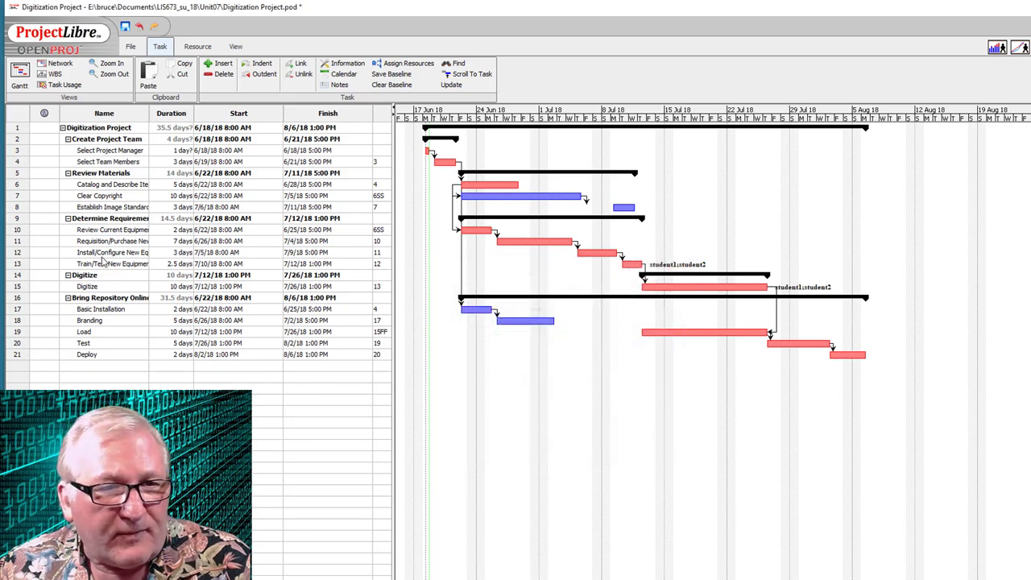
# - Assign the Scanner resource to Requisition/Purchase New Equipment
pyautogui.doubleClick(109, 242)
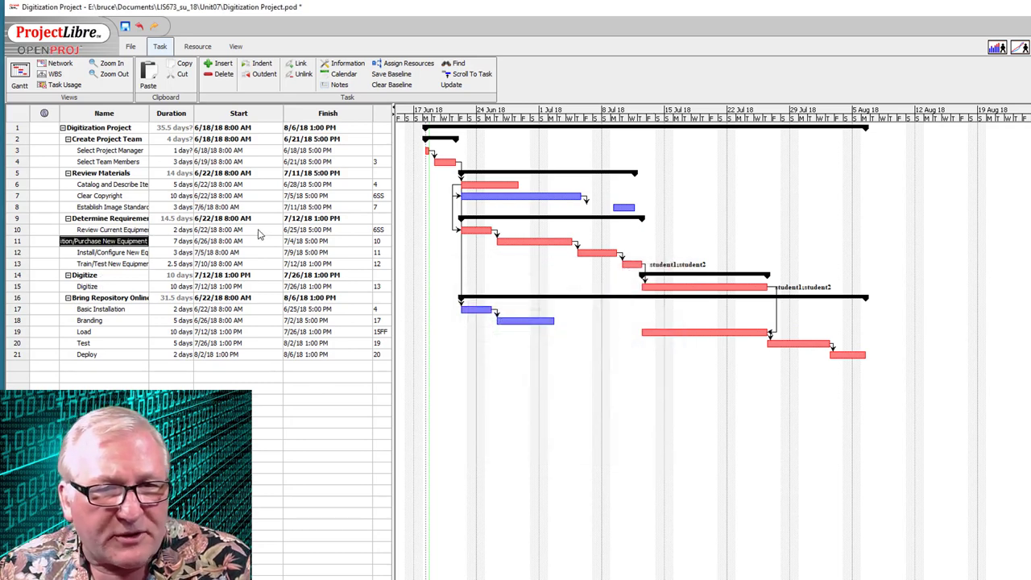
pyautogui.click(398, 64)
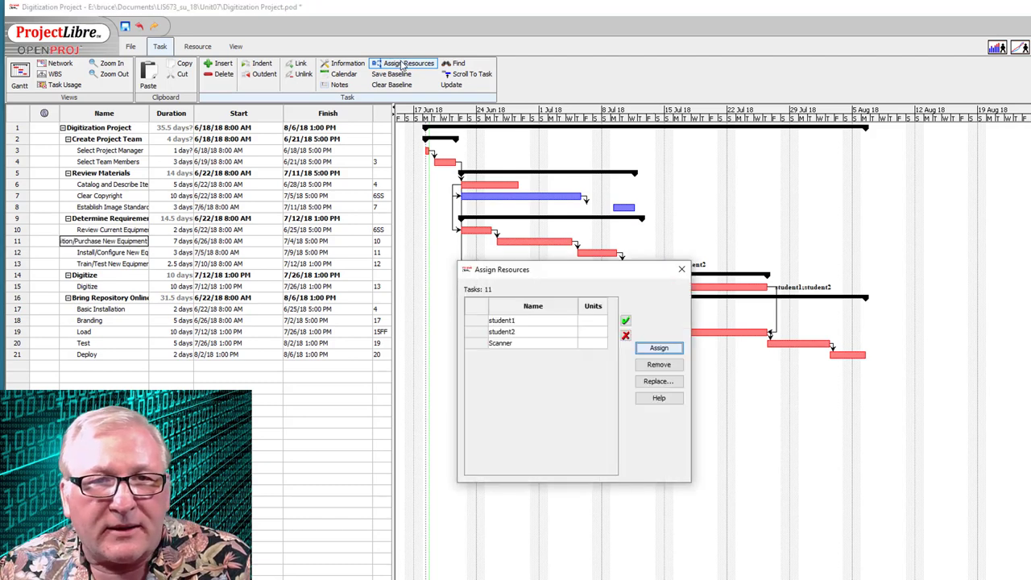
pyautogui.click(592, 344)
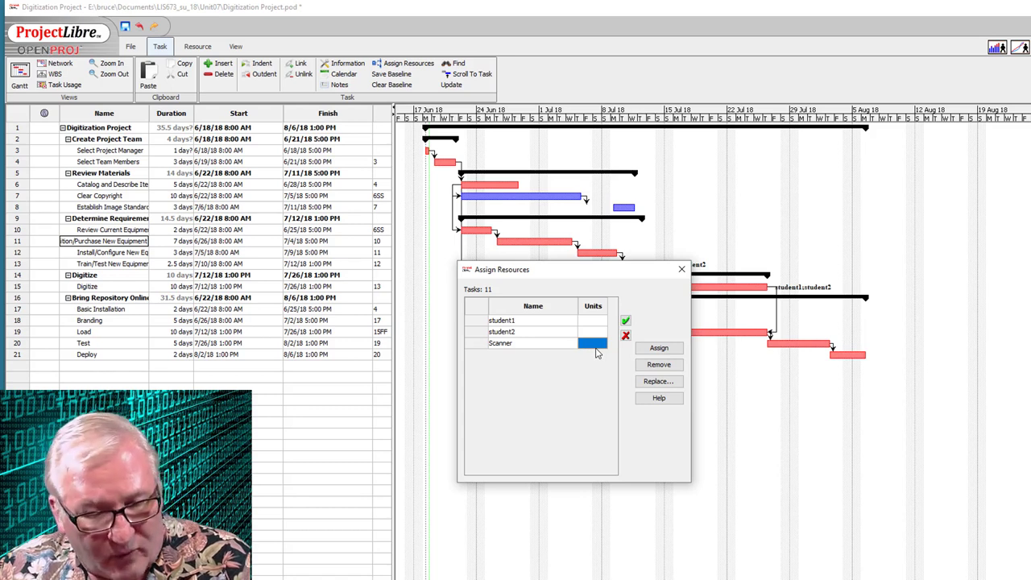
pyautogui.click(659, 348)
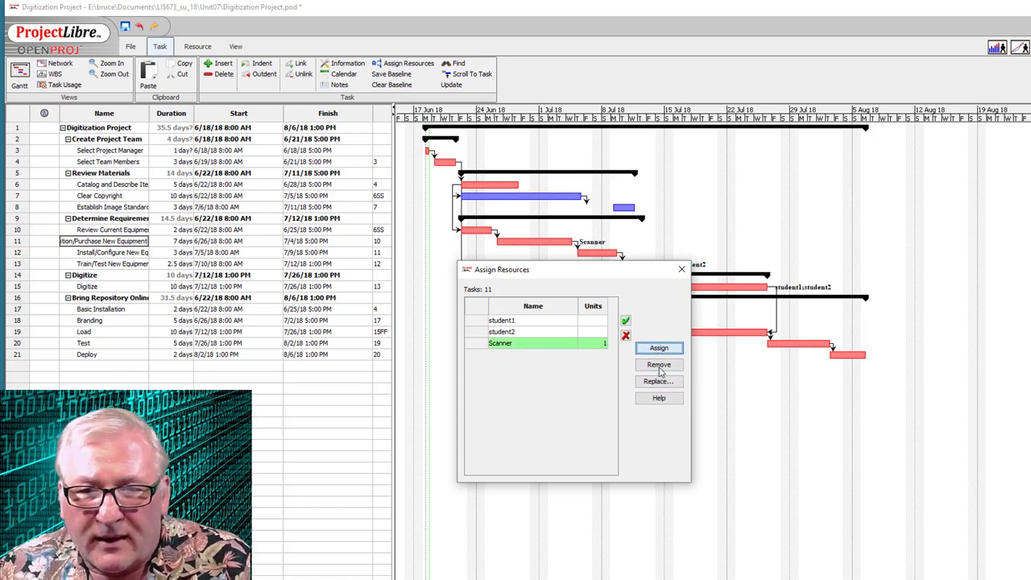
pyautogui.click(681, 269)
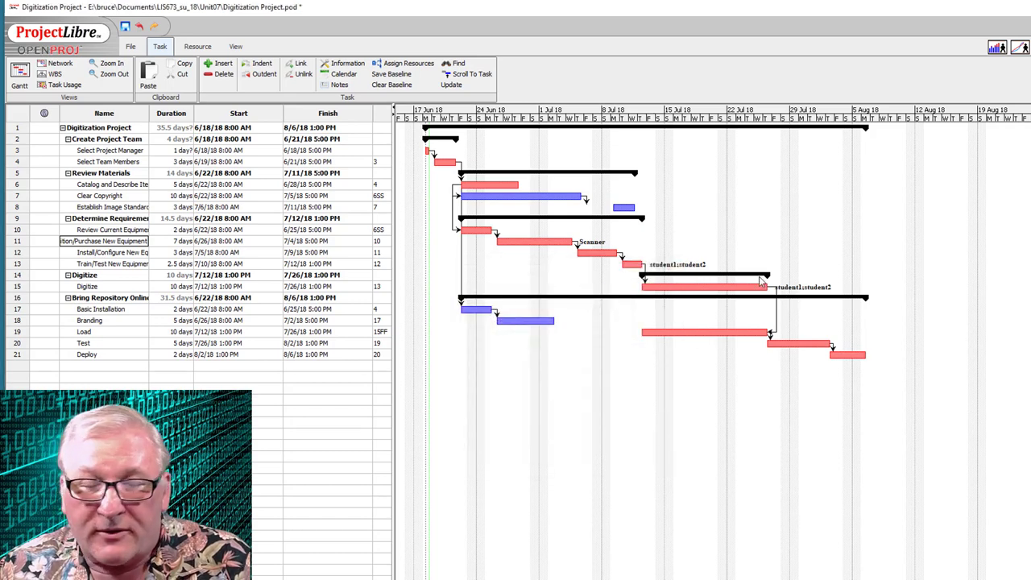
# - Review task costs across the WBS chart, then switch to the Network diagram
pyautogui.click(55, 74)
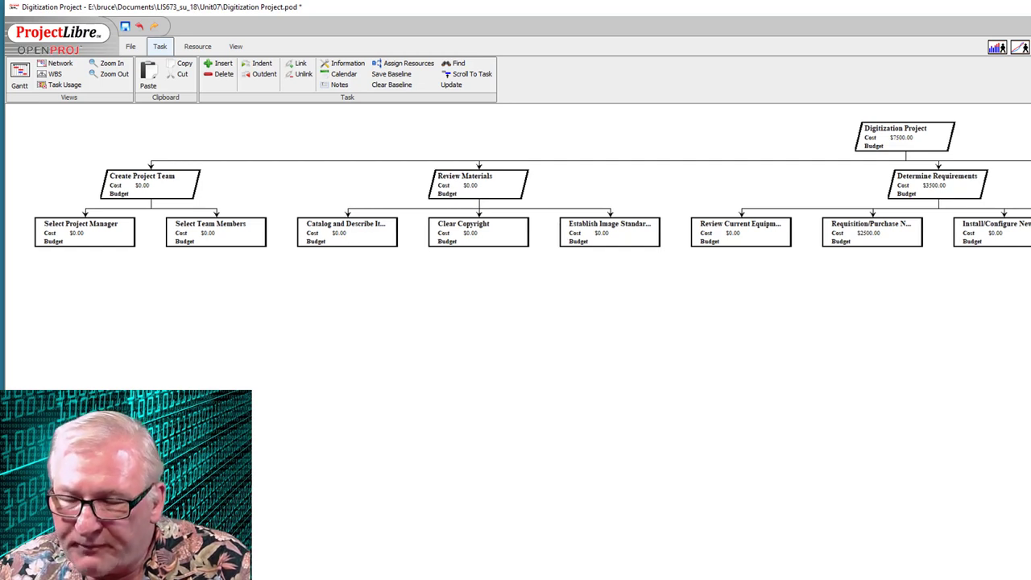
pyautogui.hscroll(2, 516, 185)
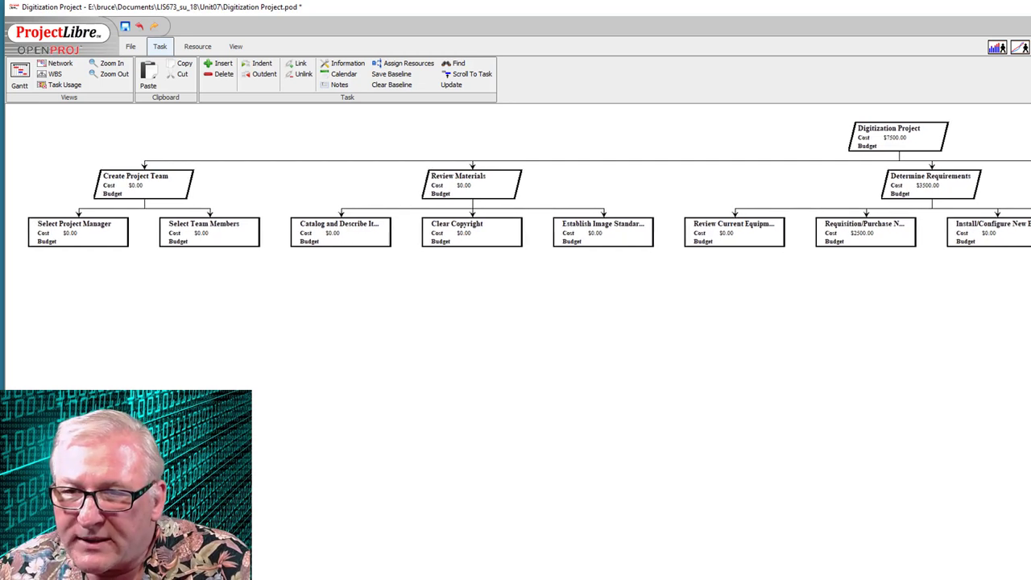
pyautogui.hscroll(10, 515, 185)
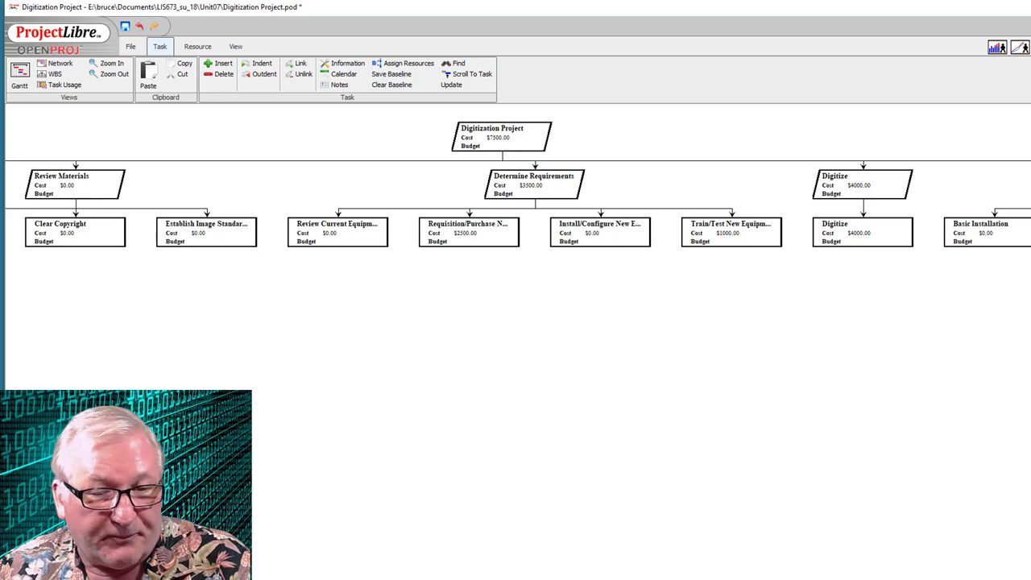
pyautogui.hscroll(-5, 516, 185)
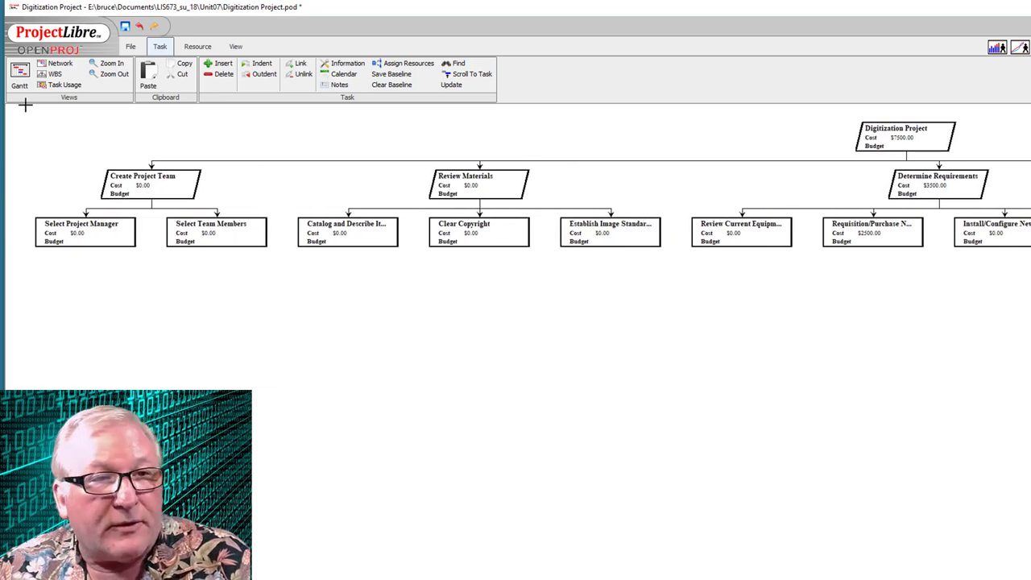
pyautogui.click(59, 65)
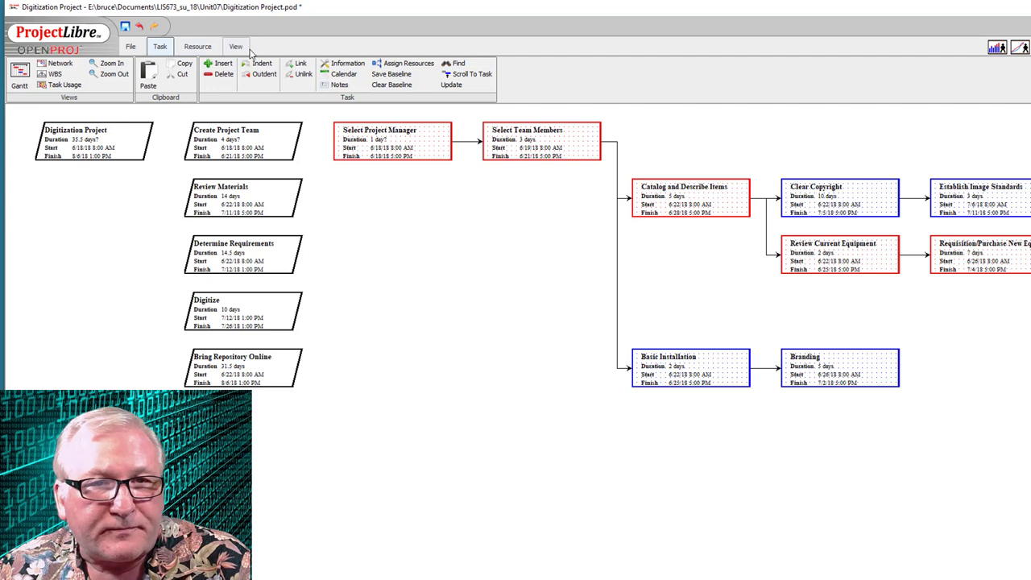
# - Show the Project Details report from the View tab's Report option
pyautogui.click(238, 48)
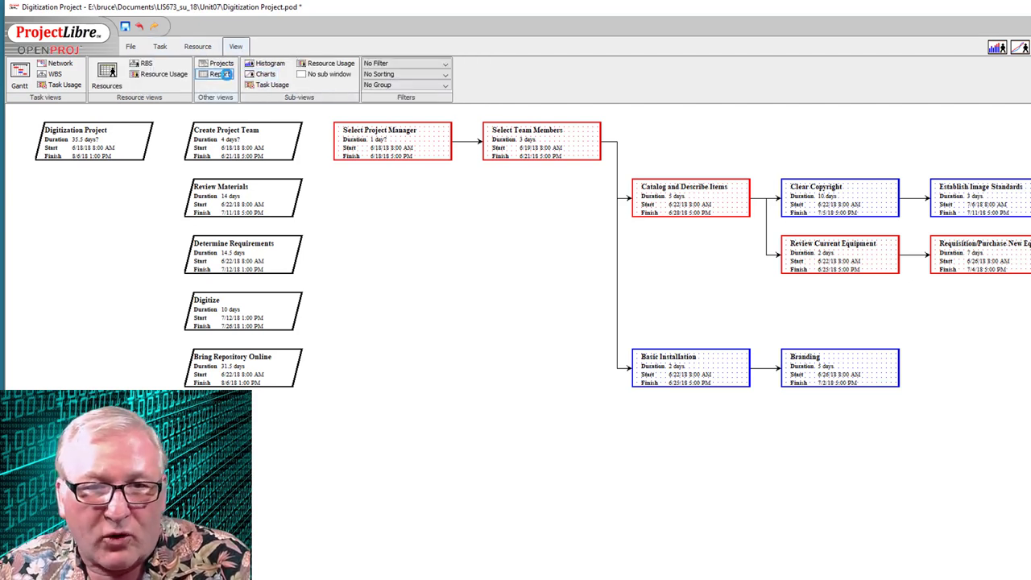
pyautogui.click(222, 74)
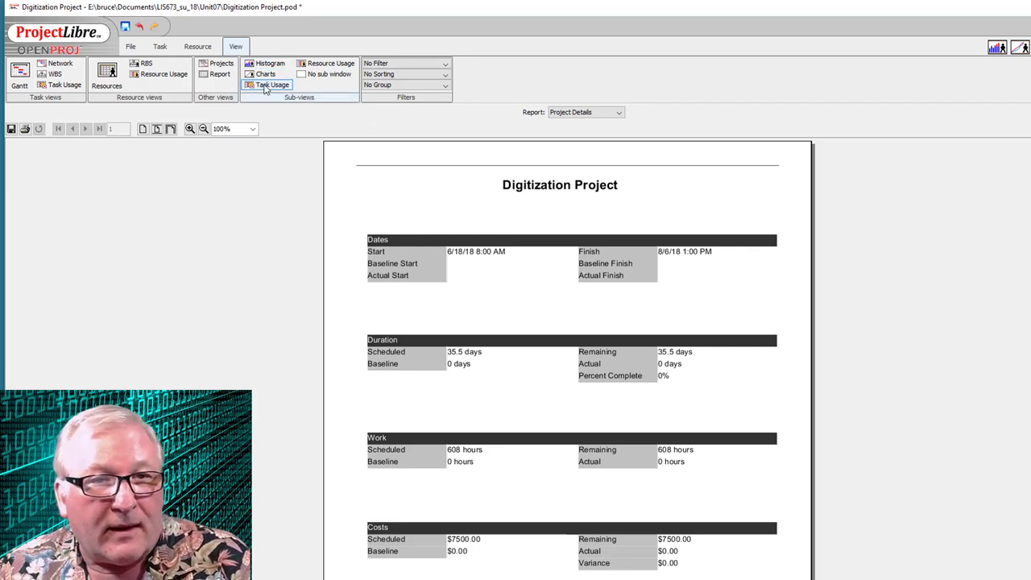
# - Preview the Resource Usage, Task Usage and Charts sub-views, then close the lower pane
pyautogui.click(319, 65)
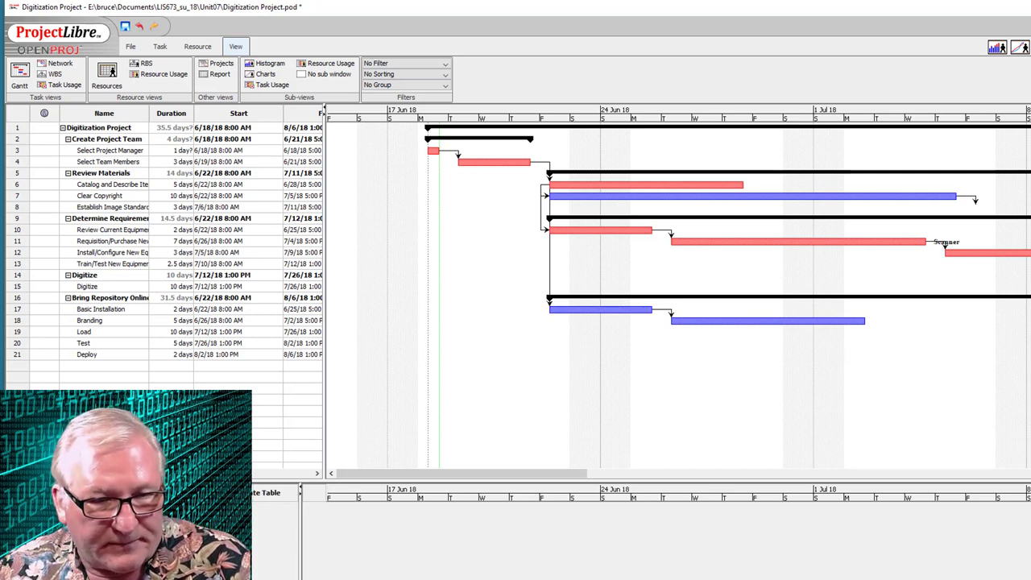
pyautogui.click(271, 87)
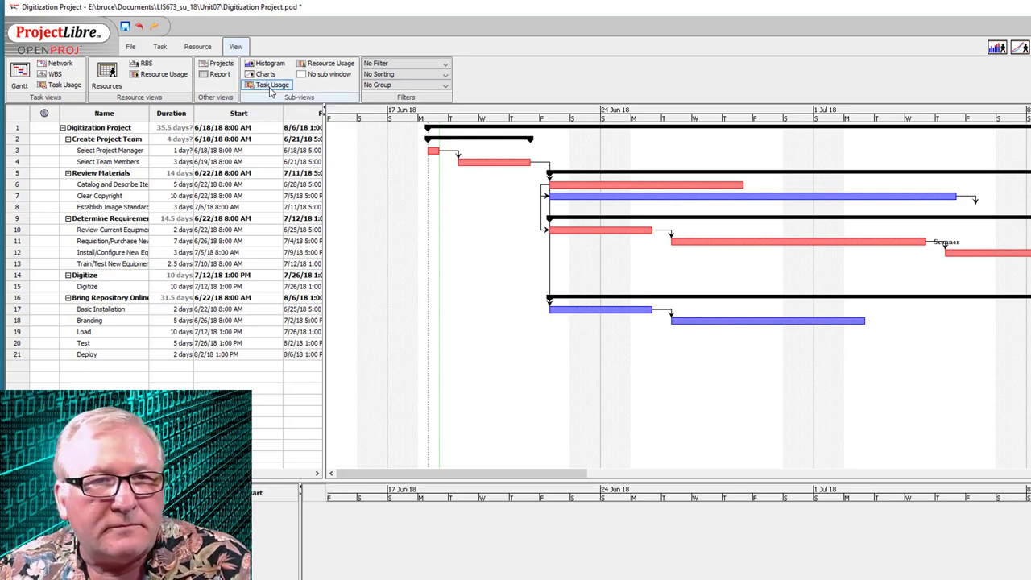
pyautogui.click(266, 74)
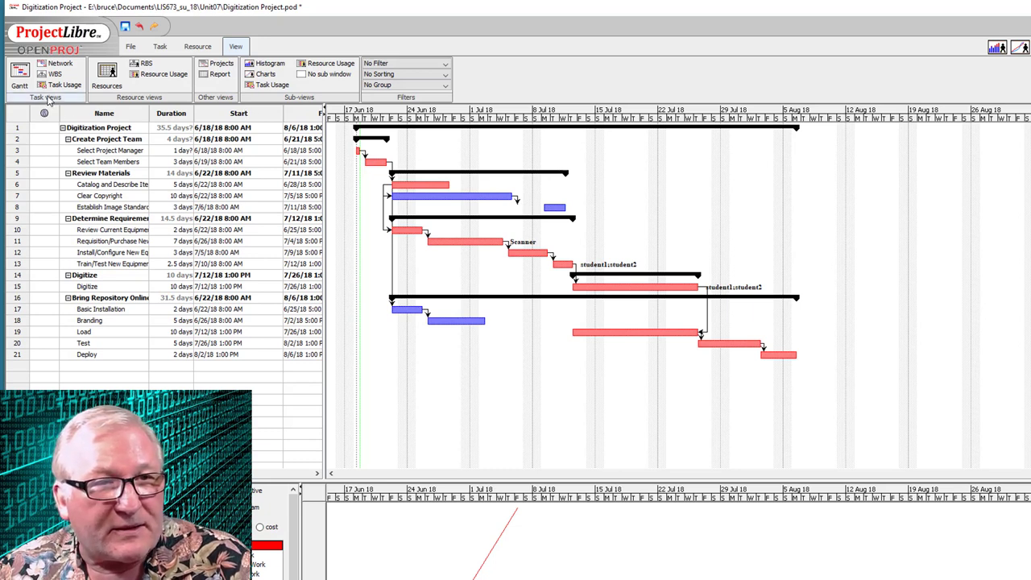
pyautogui.click(333, 74)
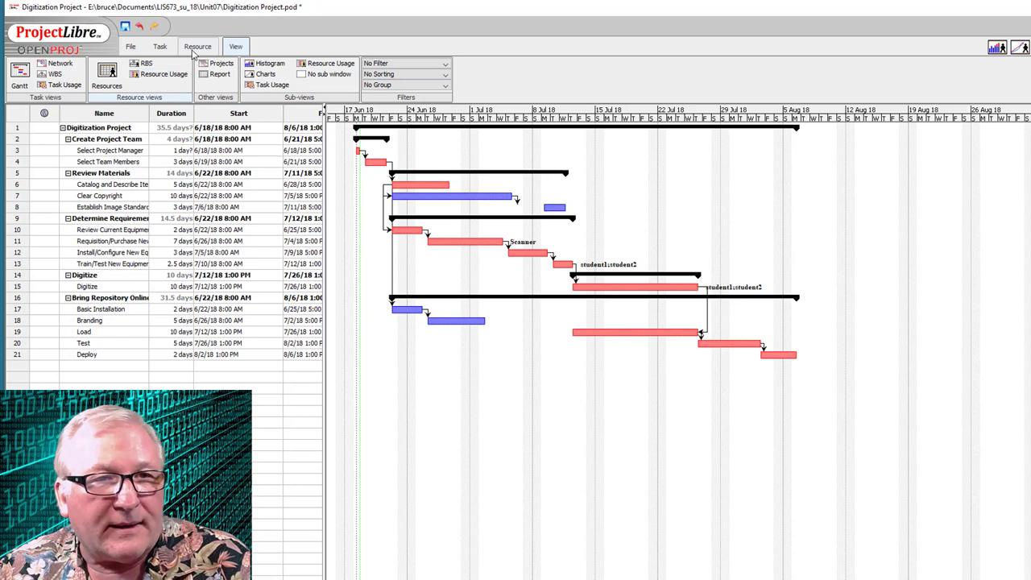
# - Save the Digitization Project with its 10-day Digitize phase staffed by student1 and student2
pyautogui.click(160, 46)
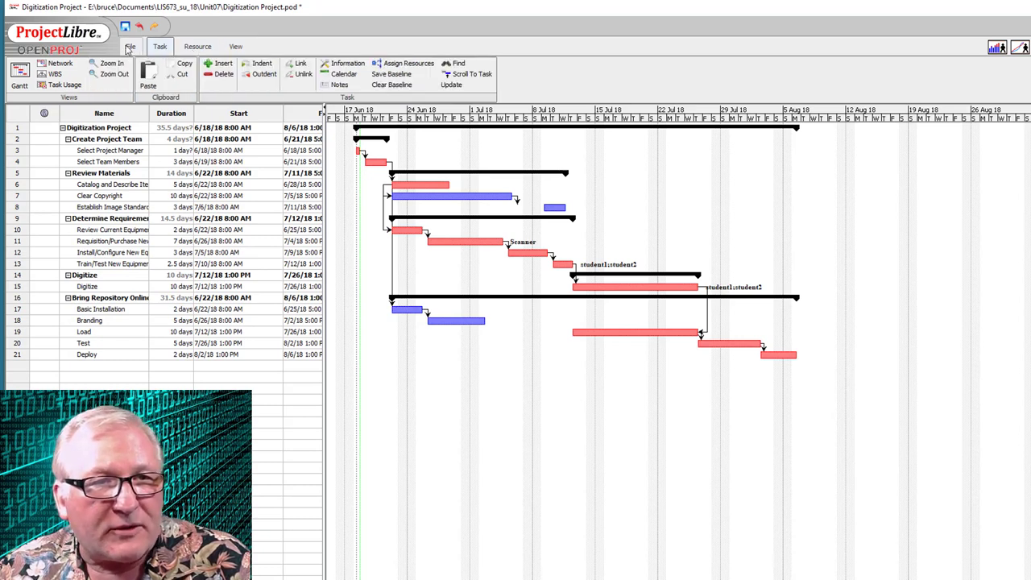
pyautogui.click(130, 47)
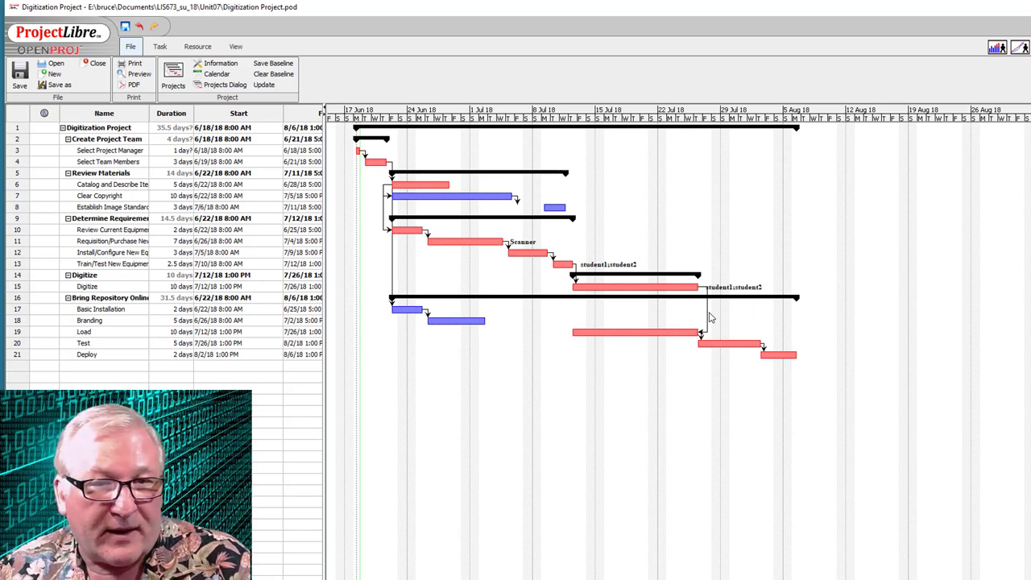
pyautogui.click(159, 47)
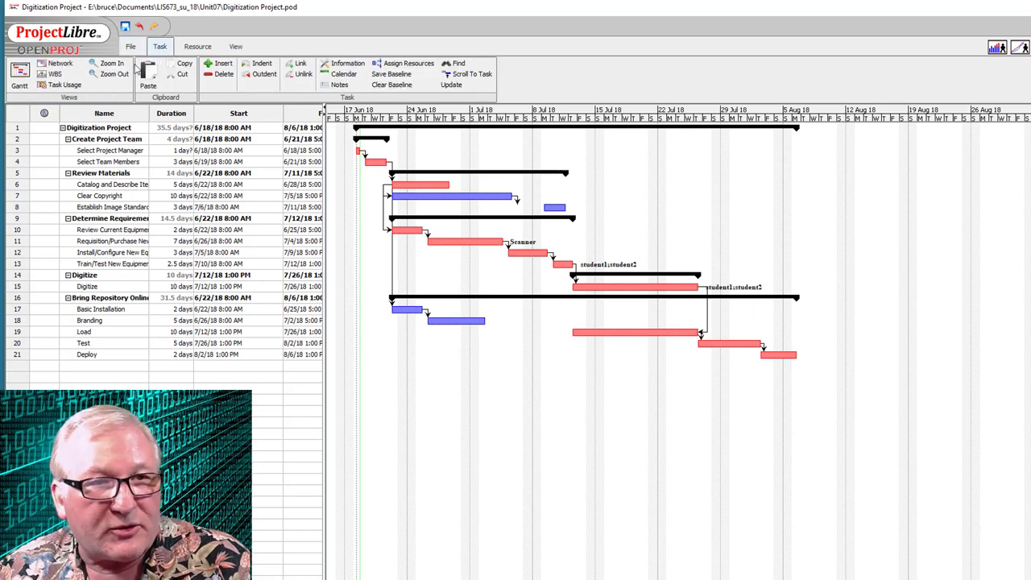
pyautogui.click(53, 74)
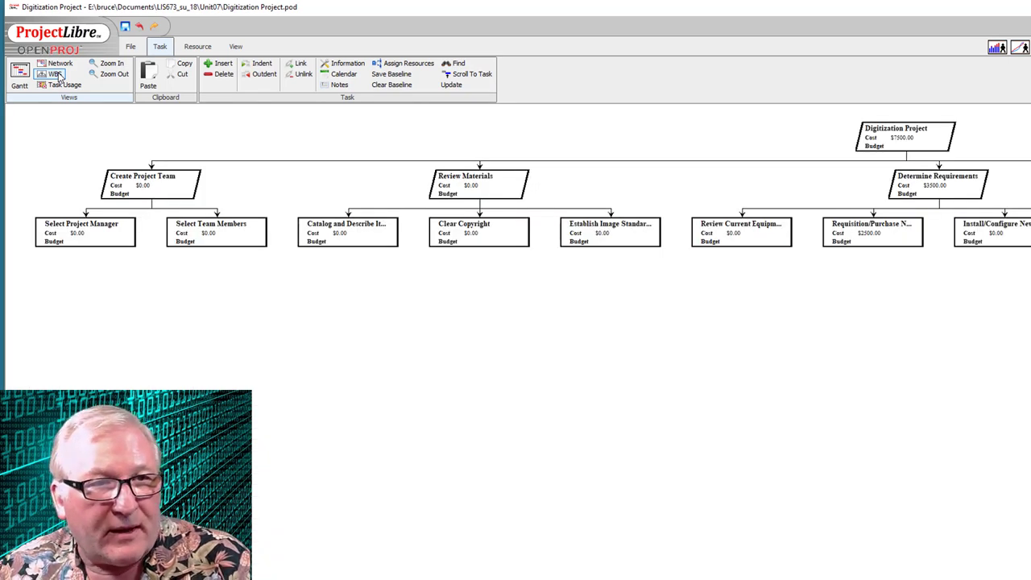
pyautogui.click(198, 45)
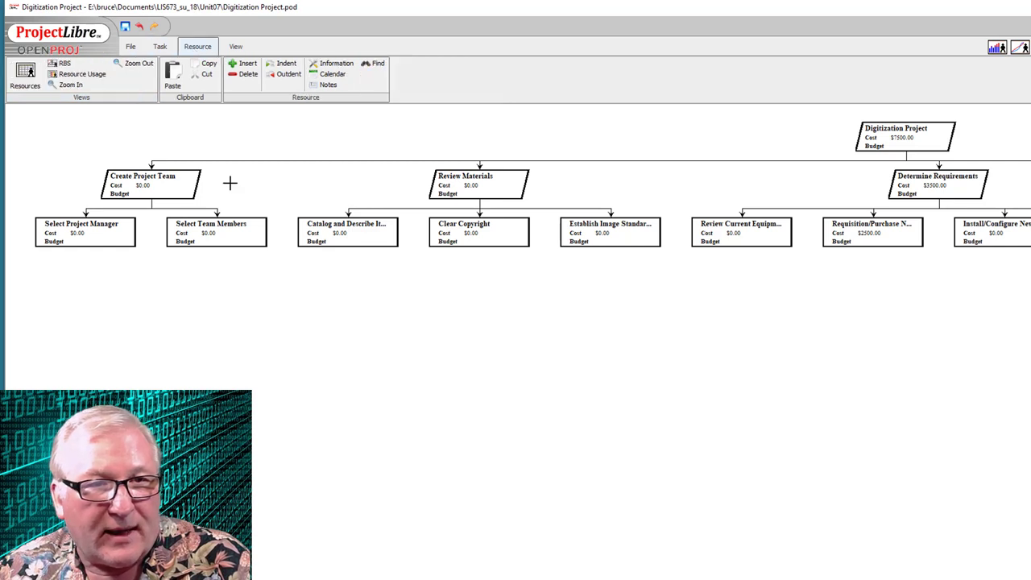
pyautogui.click(24, 73)
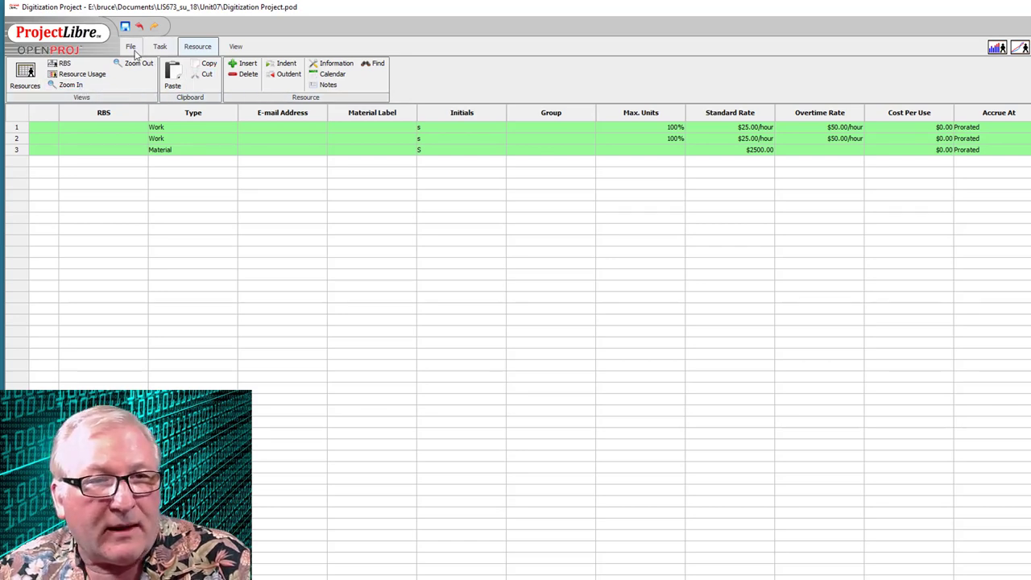
pyautogui.click(159, 48)
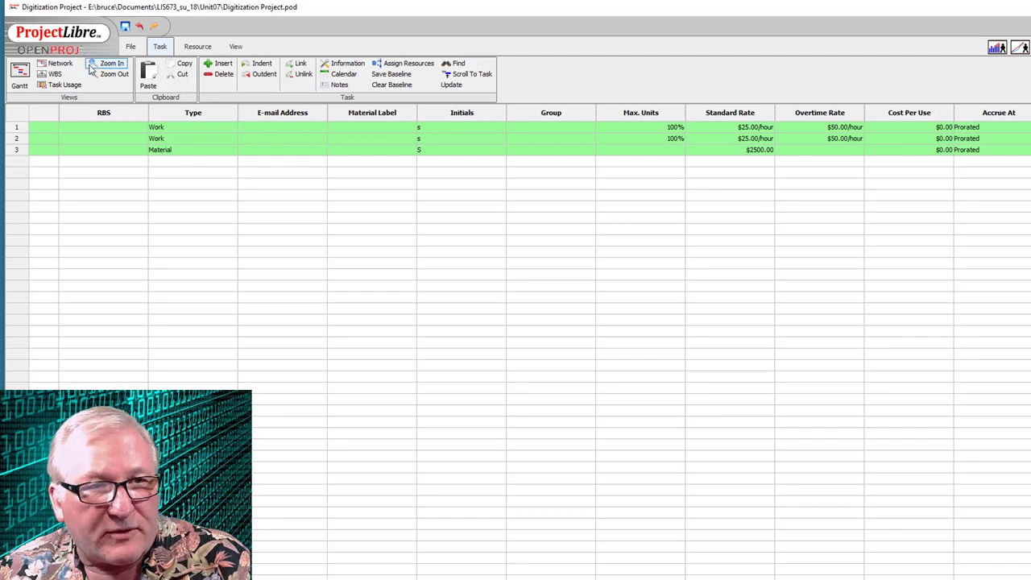
pyautogui.click(20, 77)
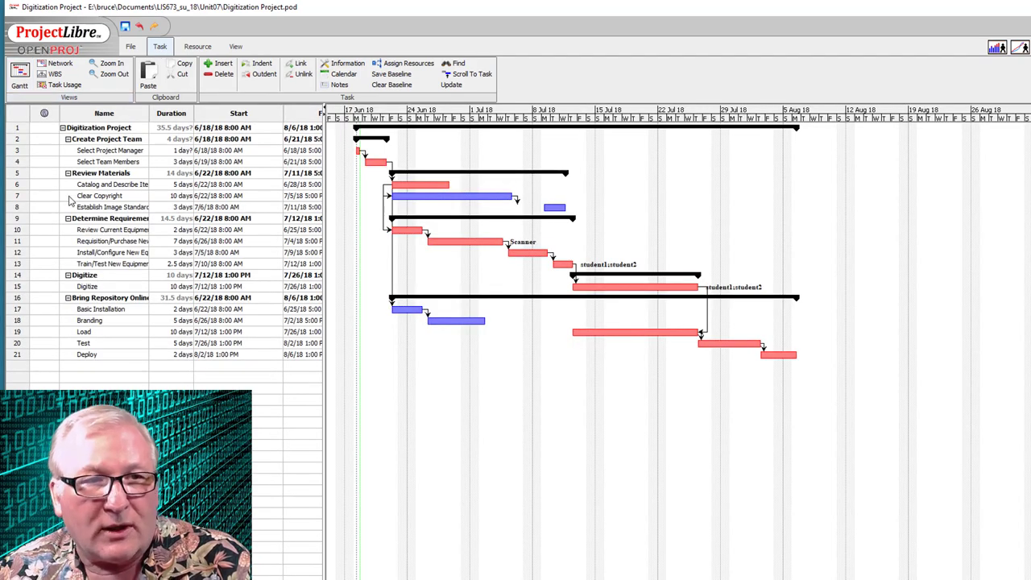